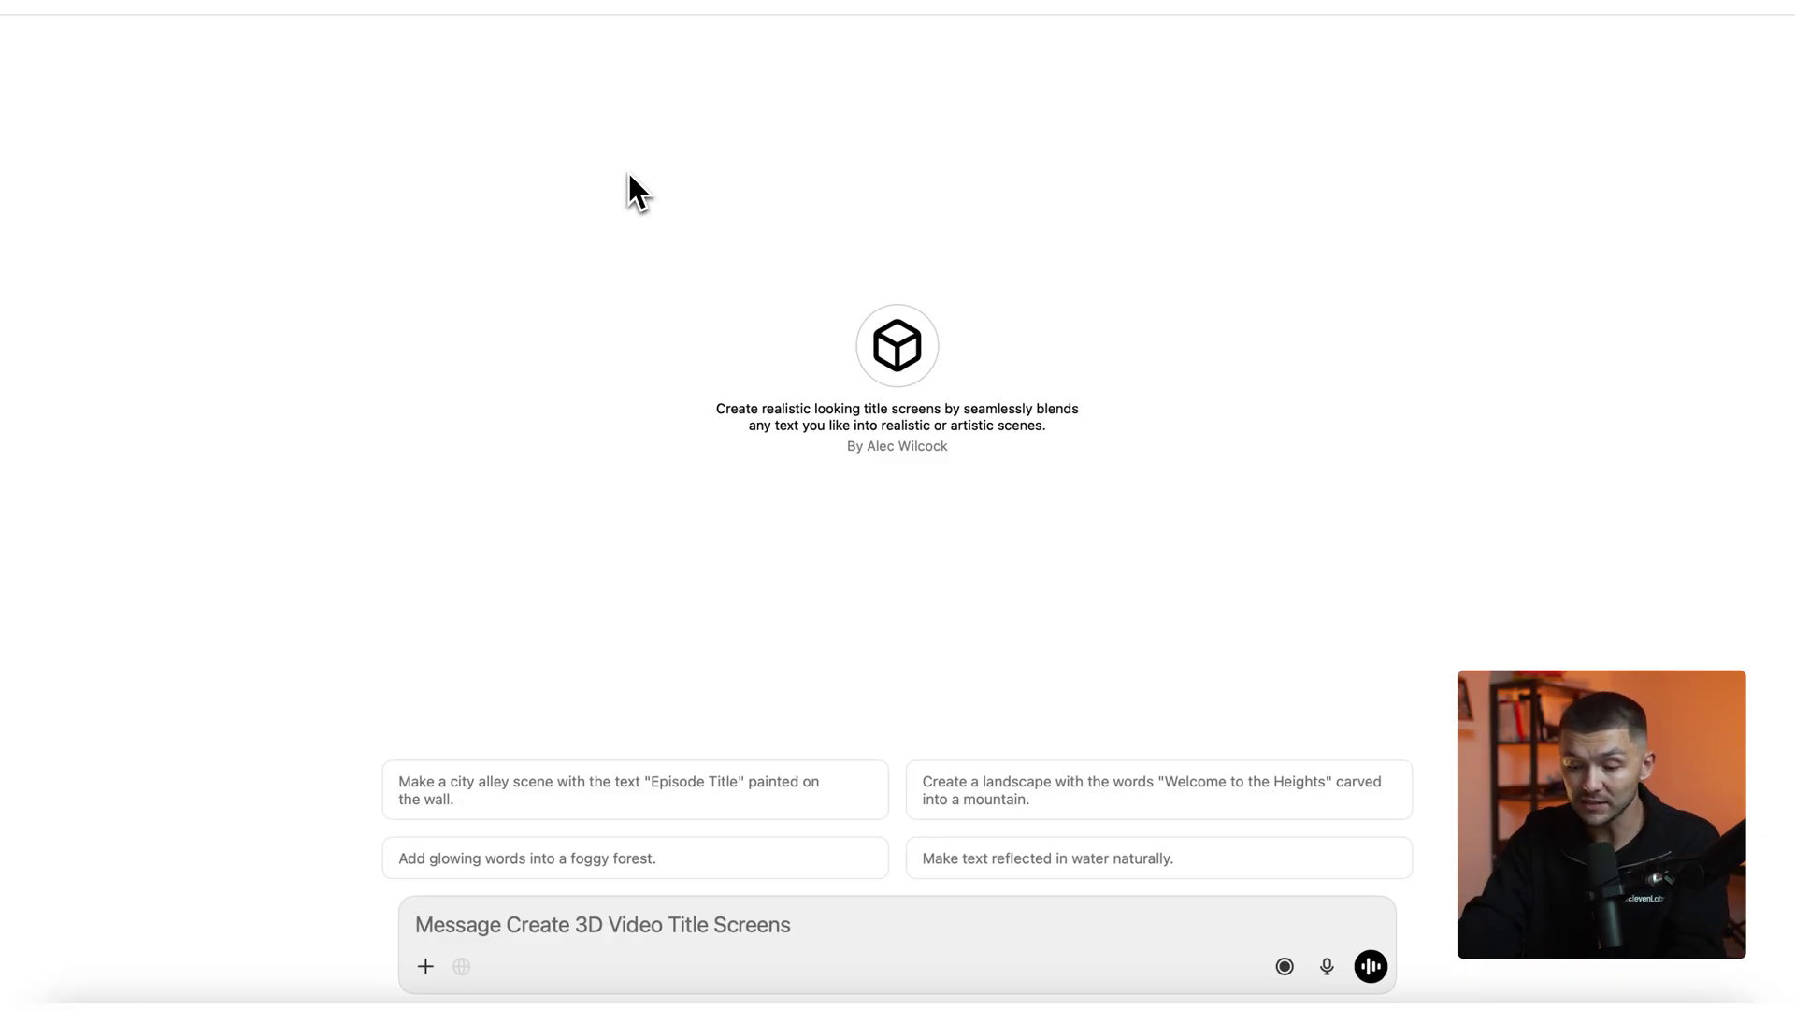
# Send 'Behind the AI' as the title, then draft the setting and photorealistic style answers.
pyautogui.write('"Behind the AI')
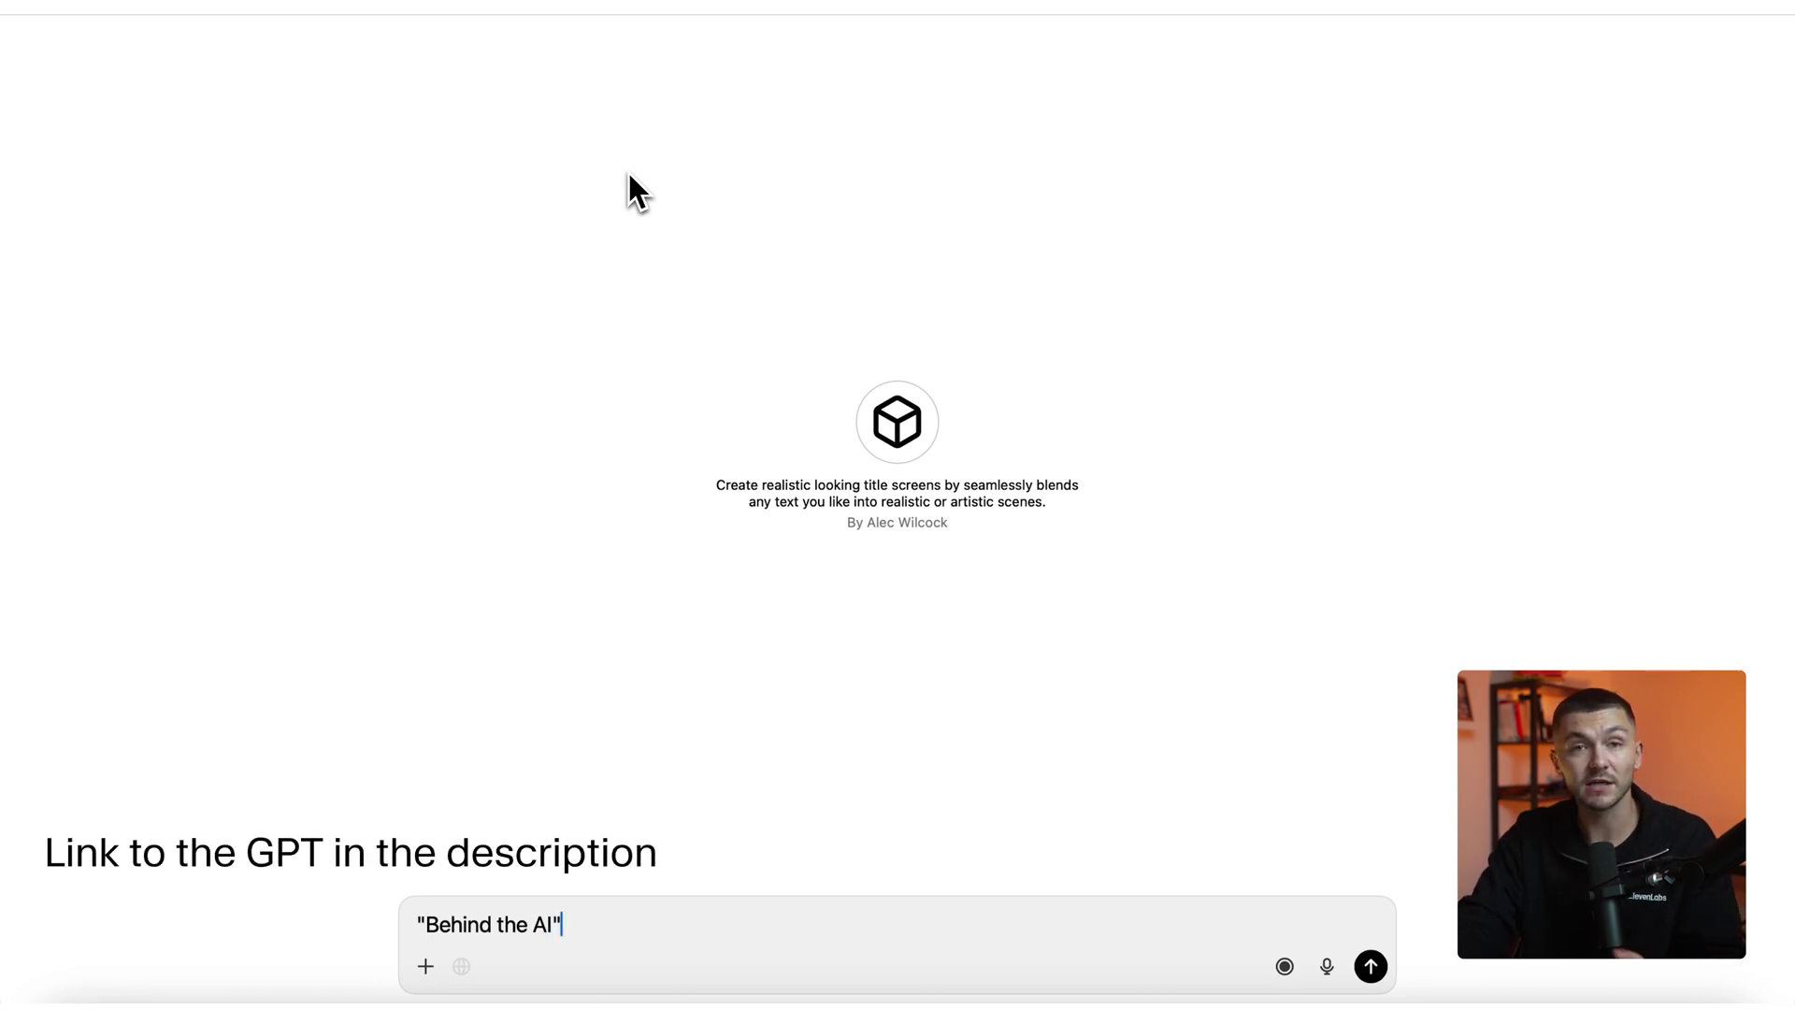
pyautogui.press('Return')
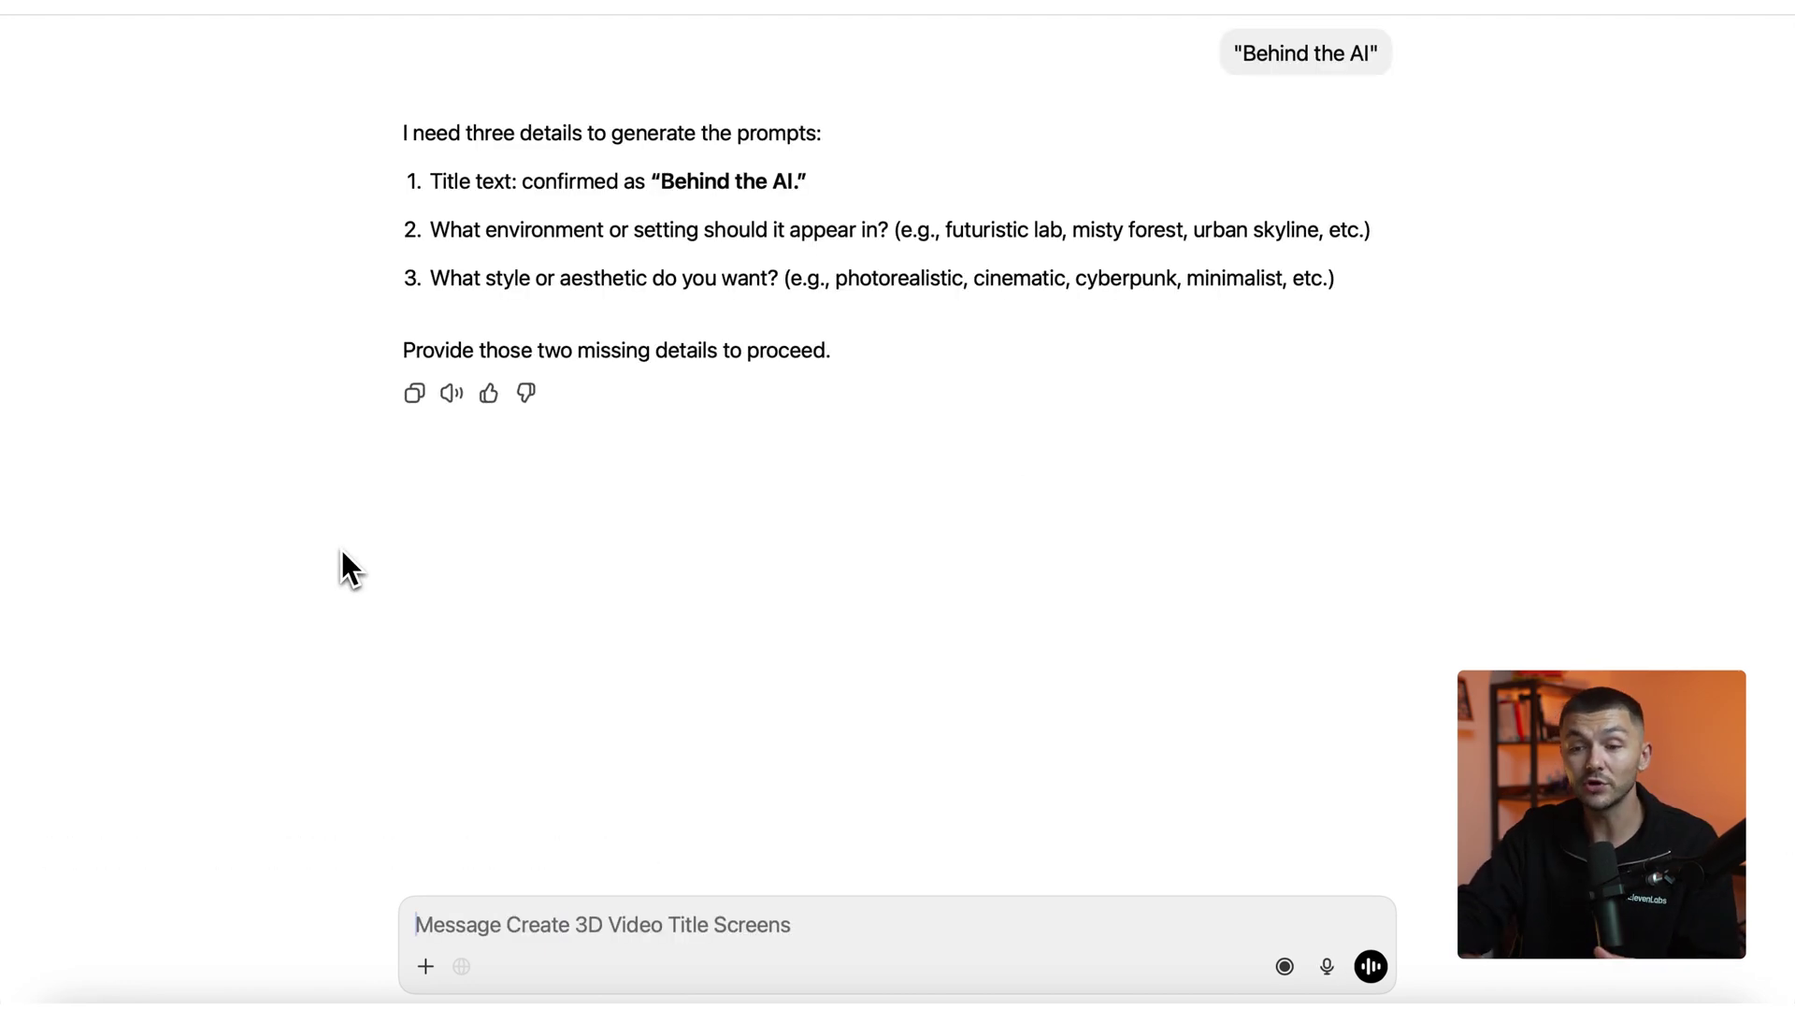
pyautogui.moveTo(404, 231); pyautogui.dragTo(998, 234)
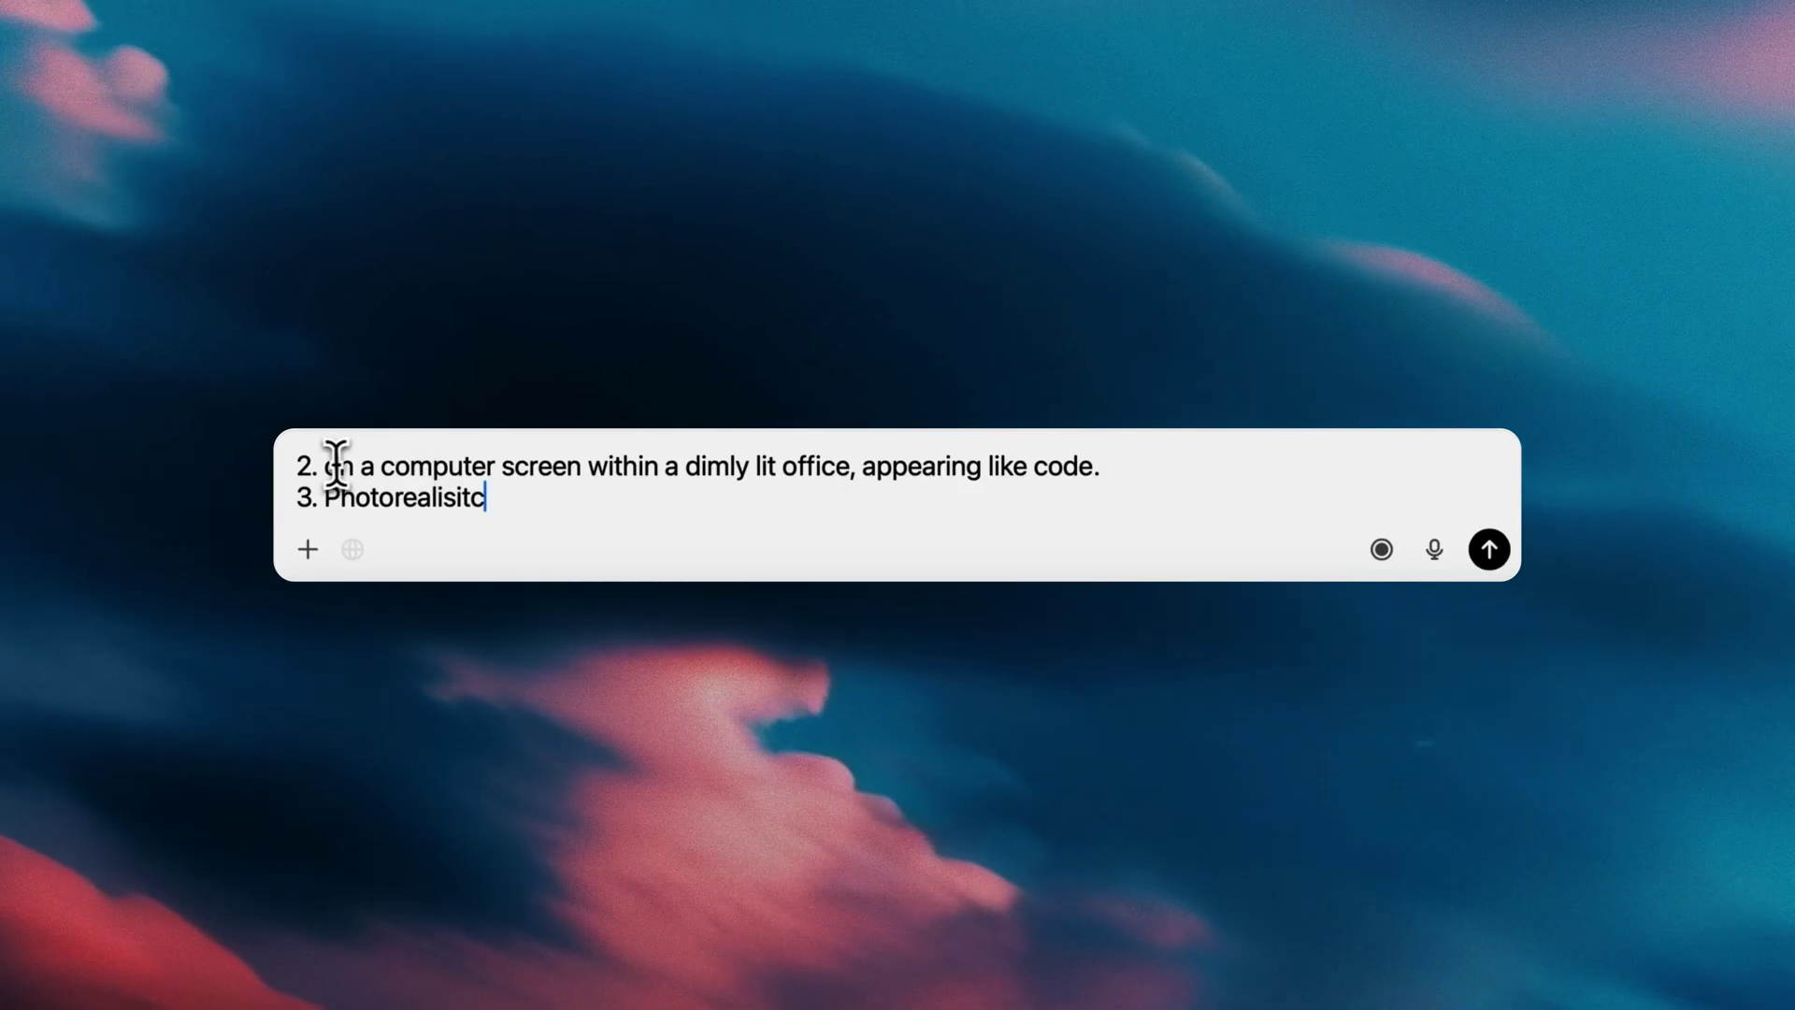
pyautogui.moveTo(327, 466); pyautogui.dragTo(1013, 453)
# Submit the answers: a computer screen in a dimly lit office appearing like code, photorealistic style.
pyautogui.click(1034, 464)
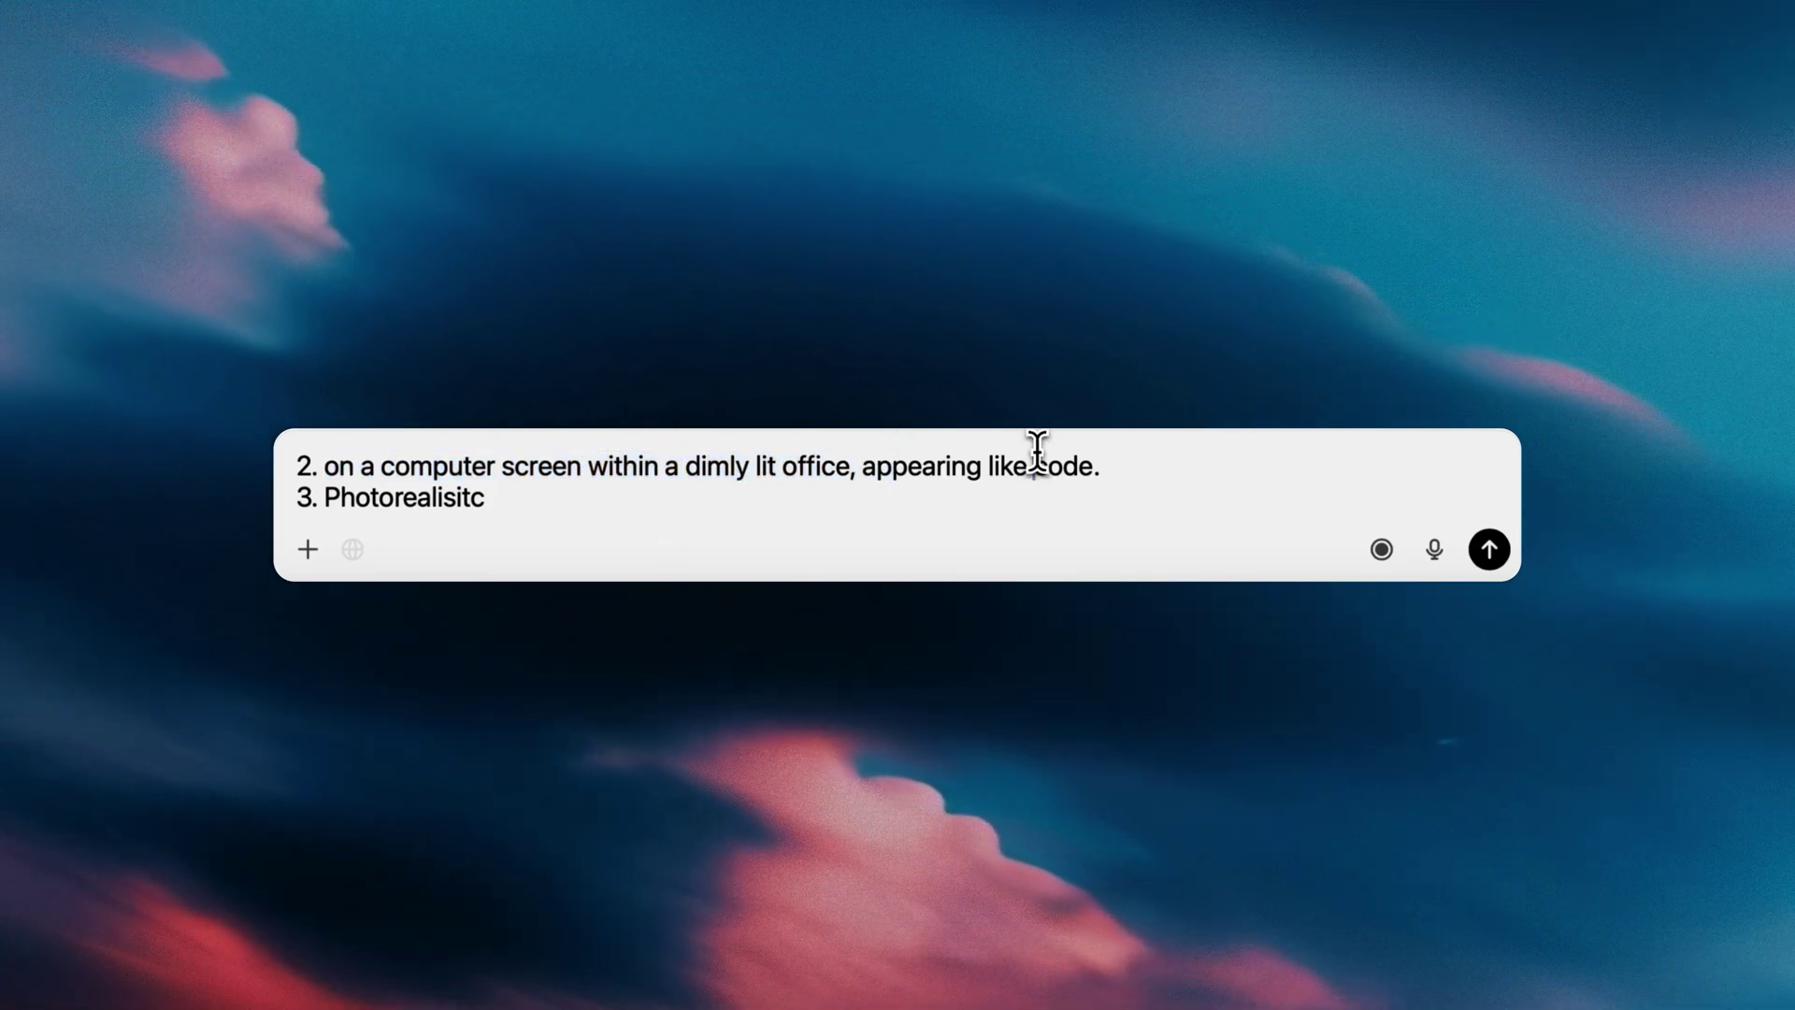
pyautogui.click(327, 501)
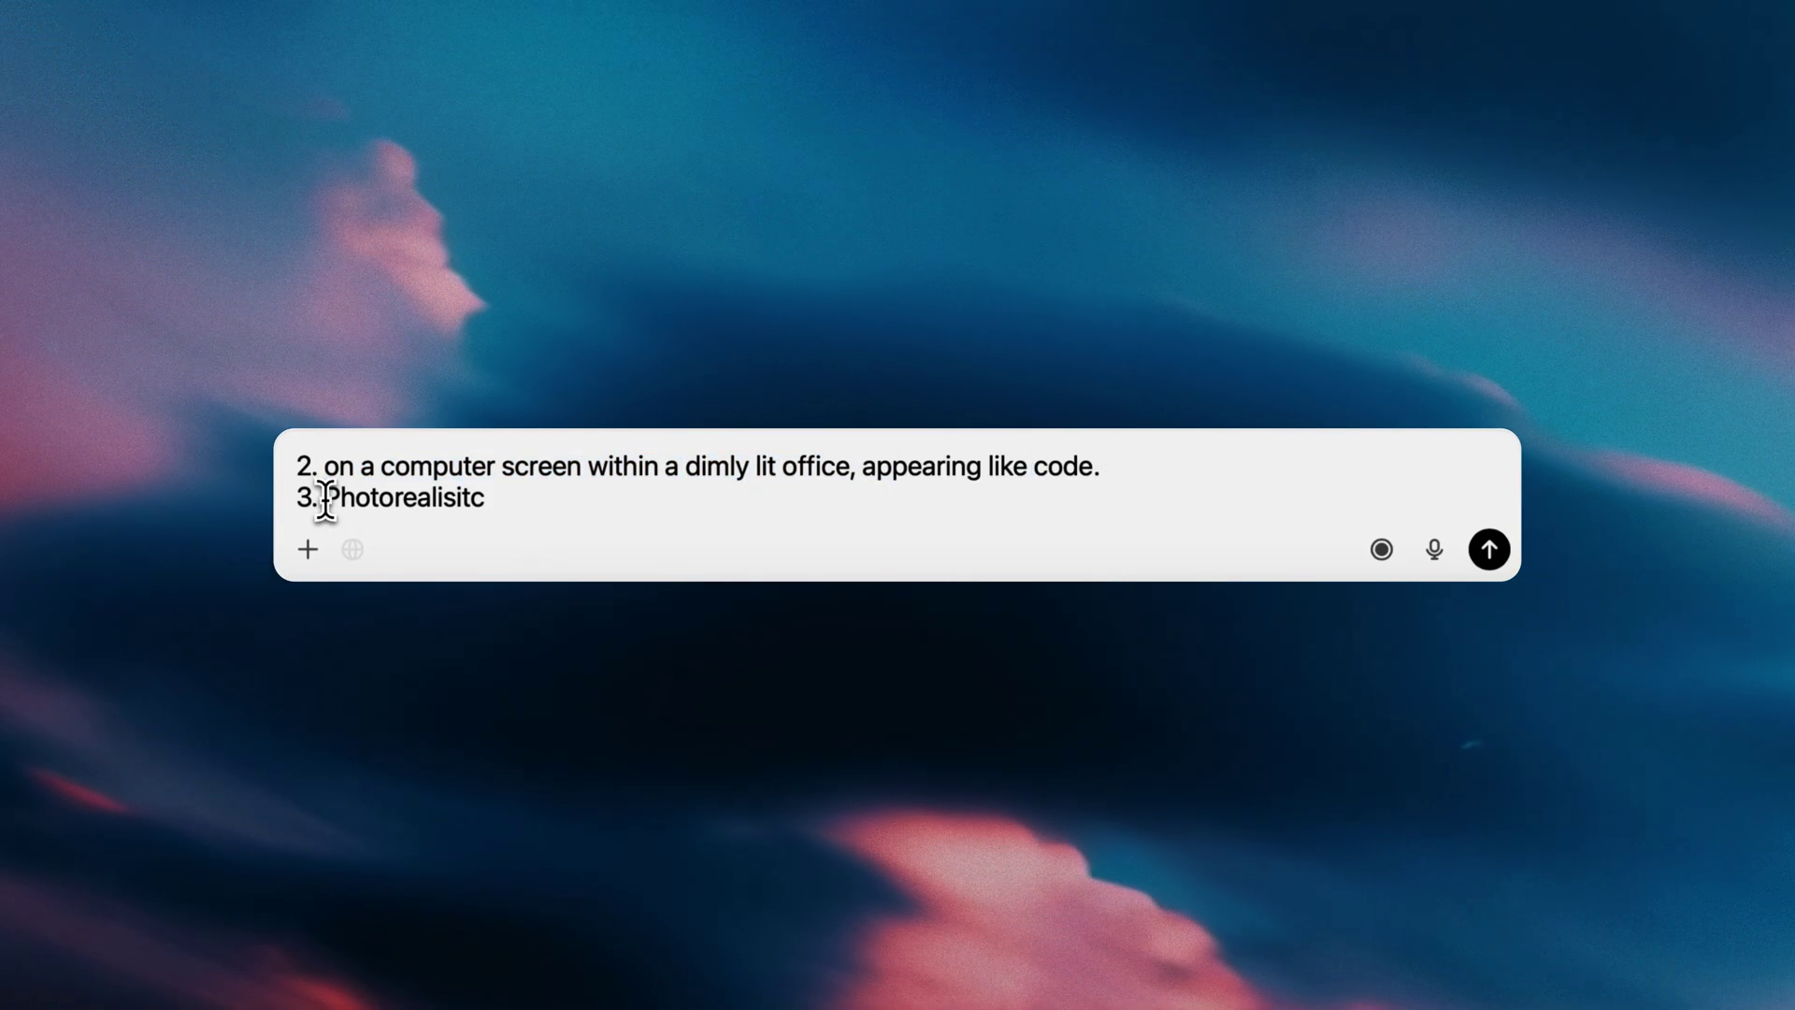
pyautogui.click(1489, 549)
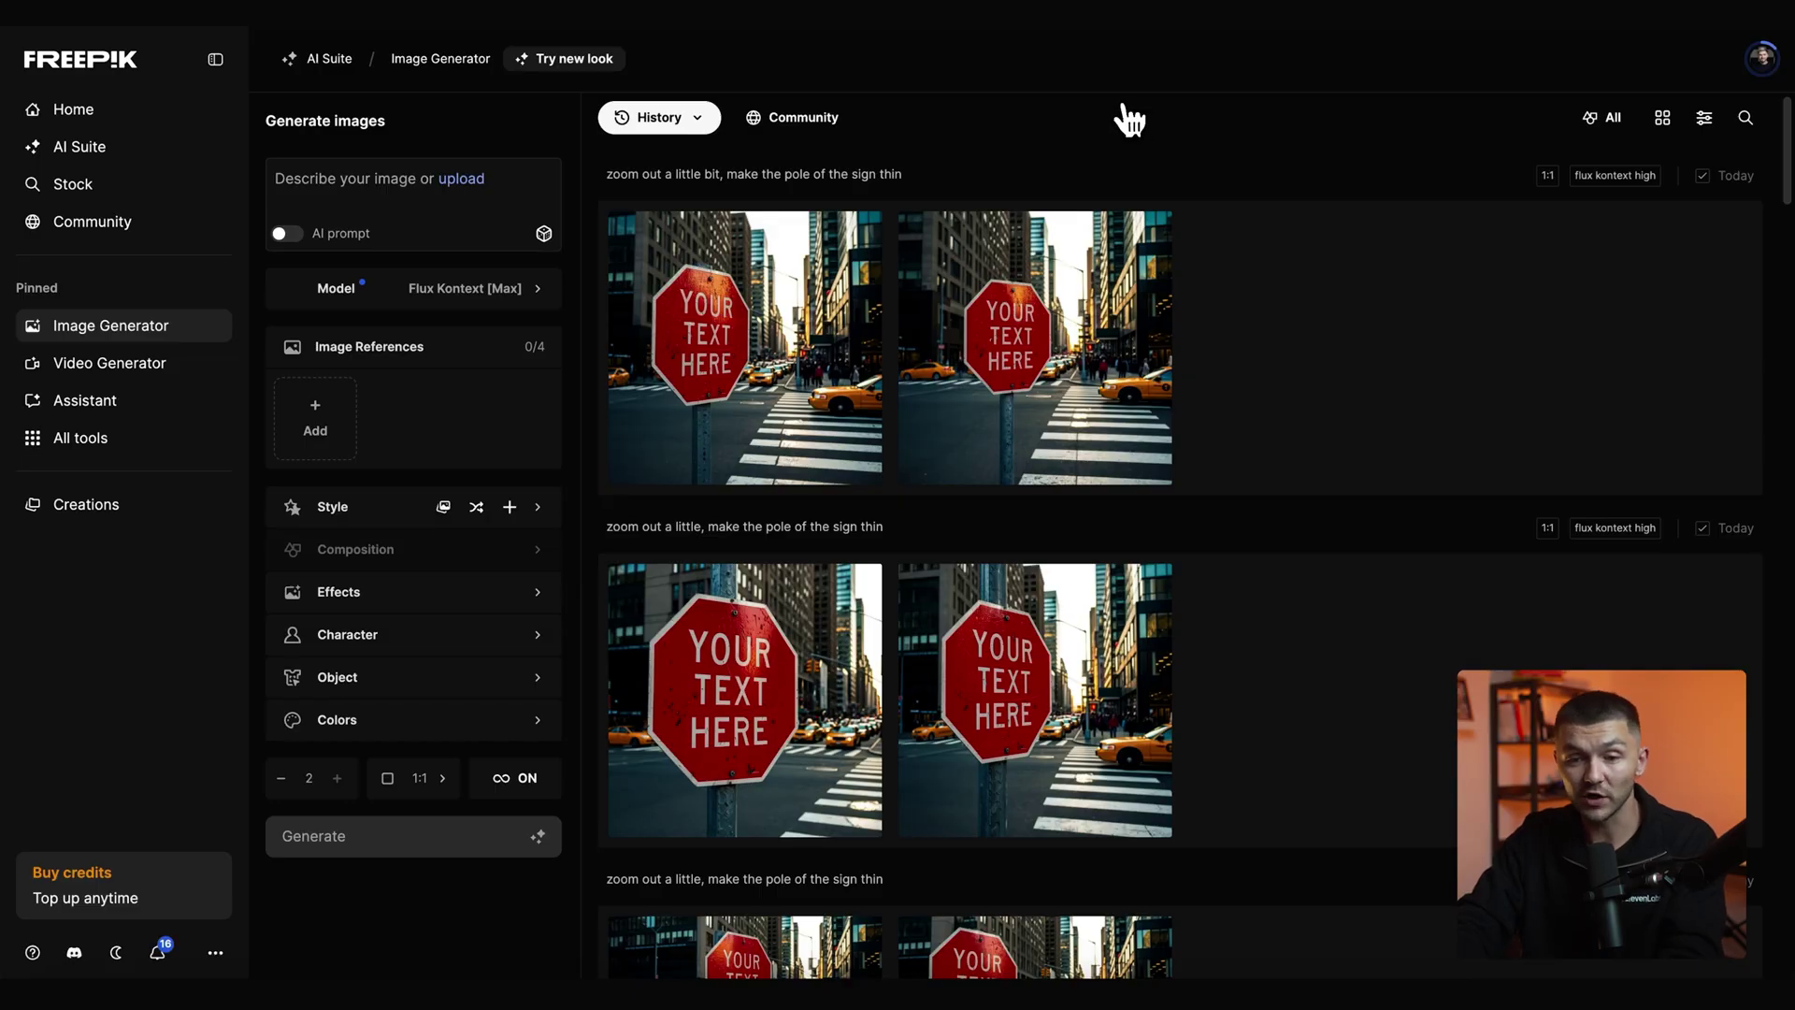
# Set the image model to Google Imagen 4 Ultra and paste the Behind the AI office-screen prompt.
pyautogui.click(483, 291)
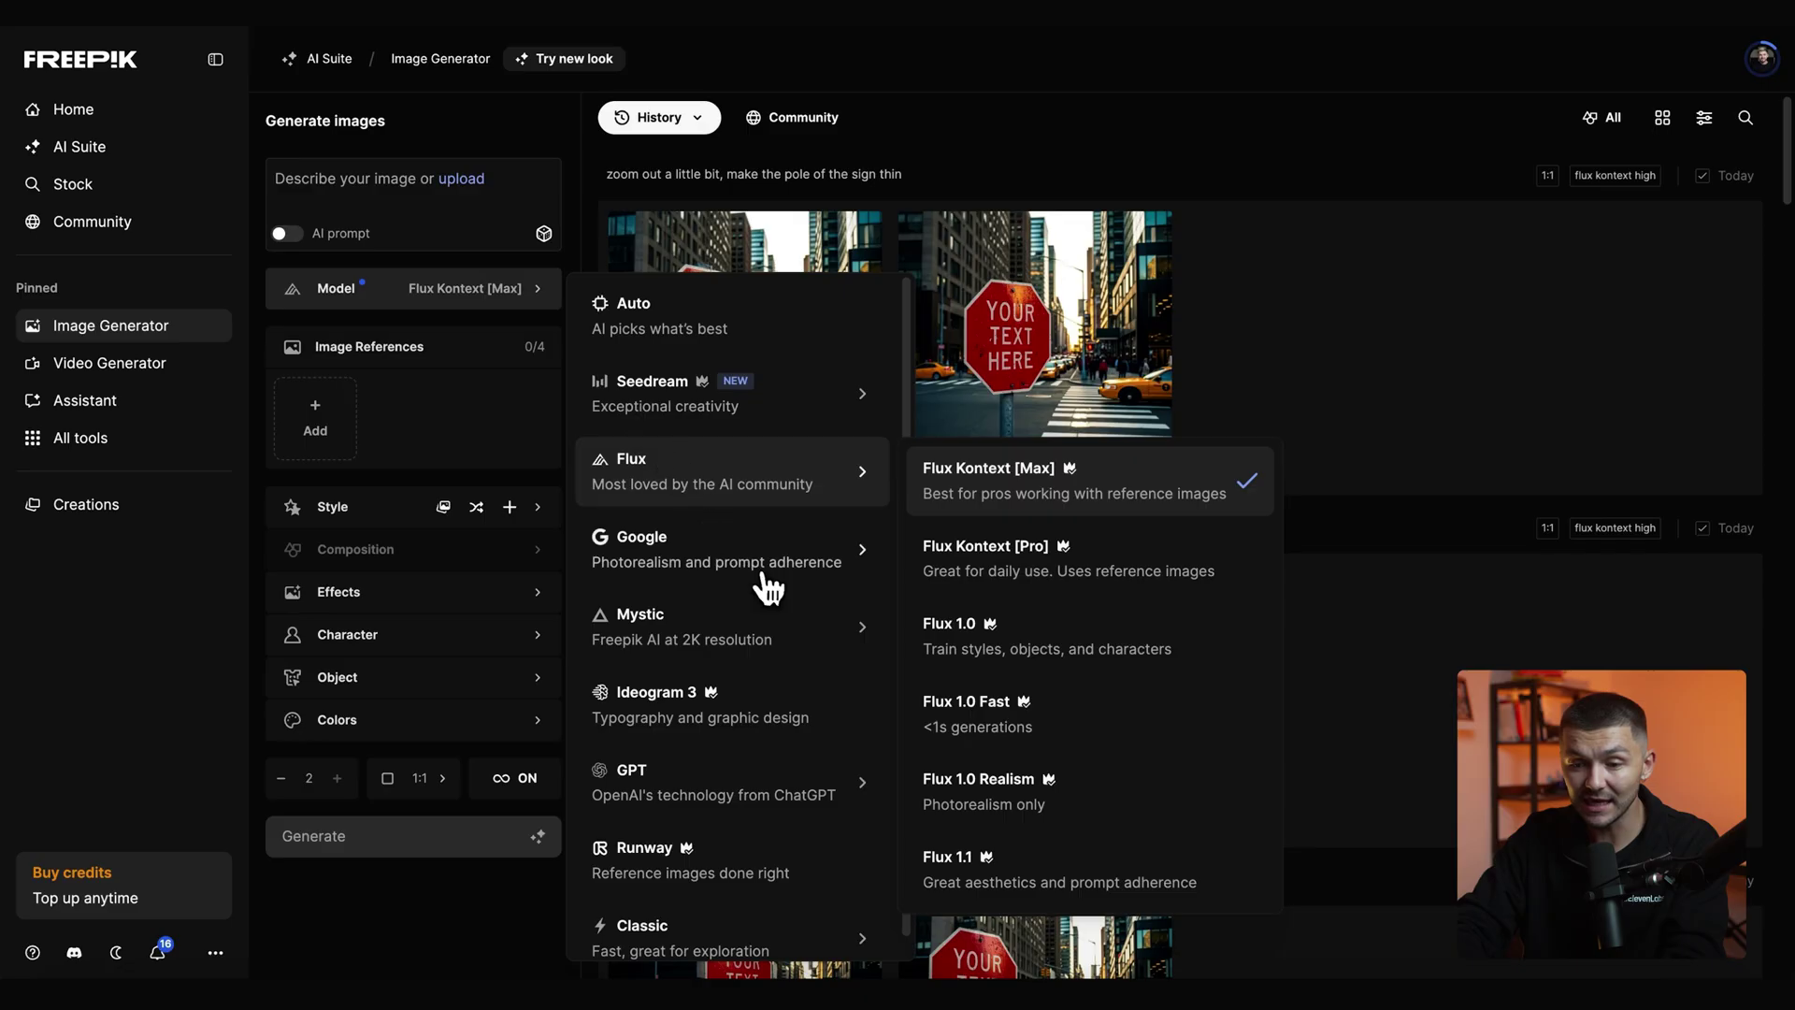
pyautogui.moveTo(793, 566)
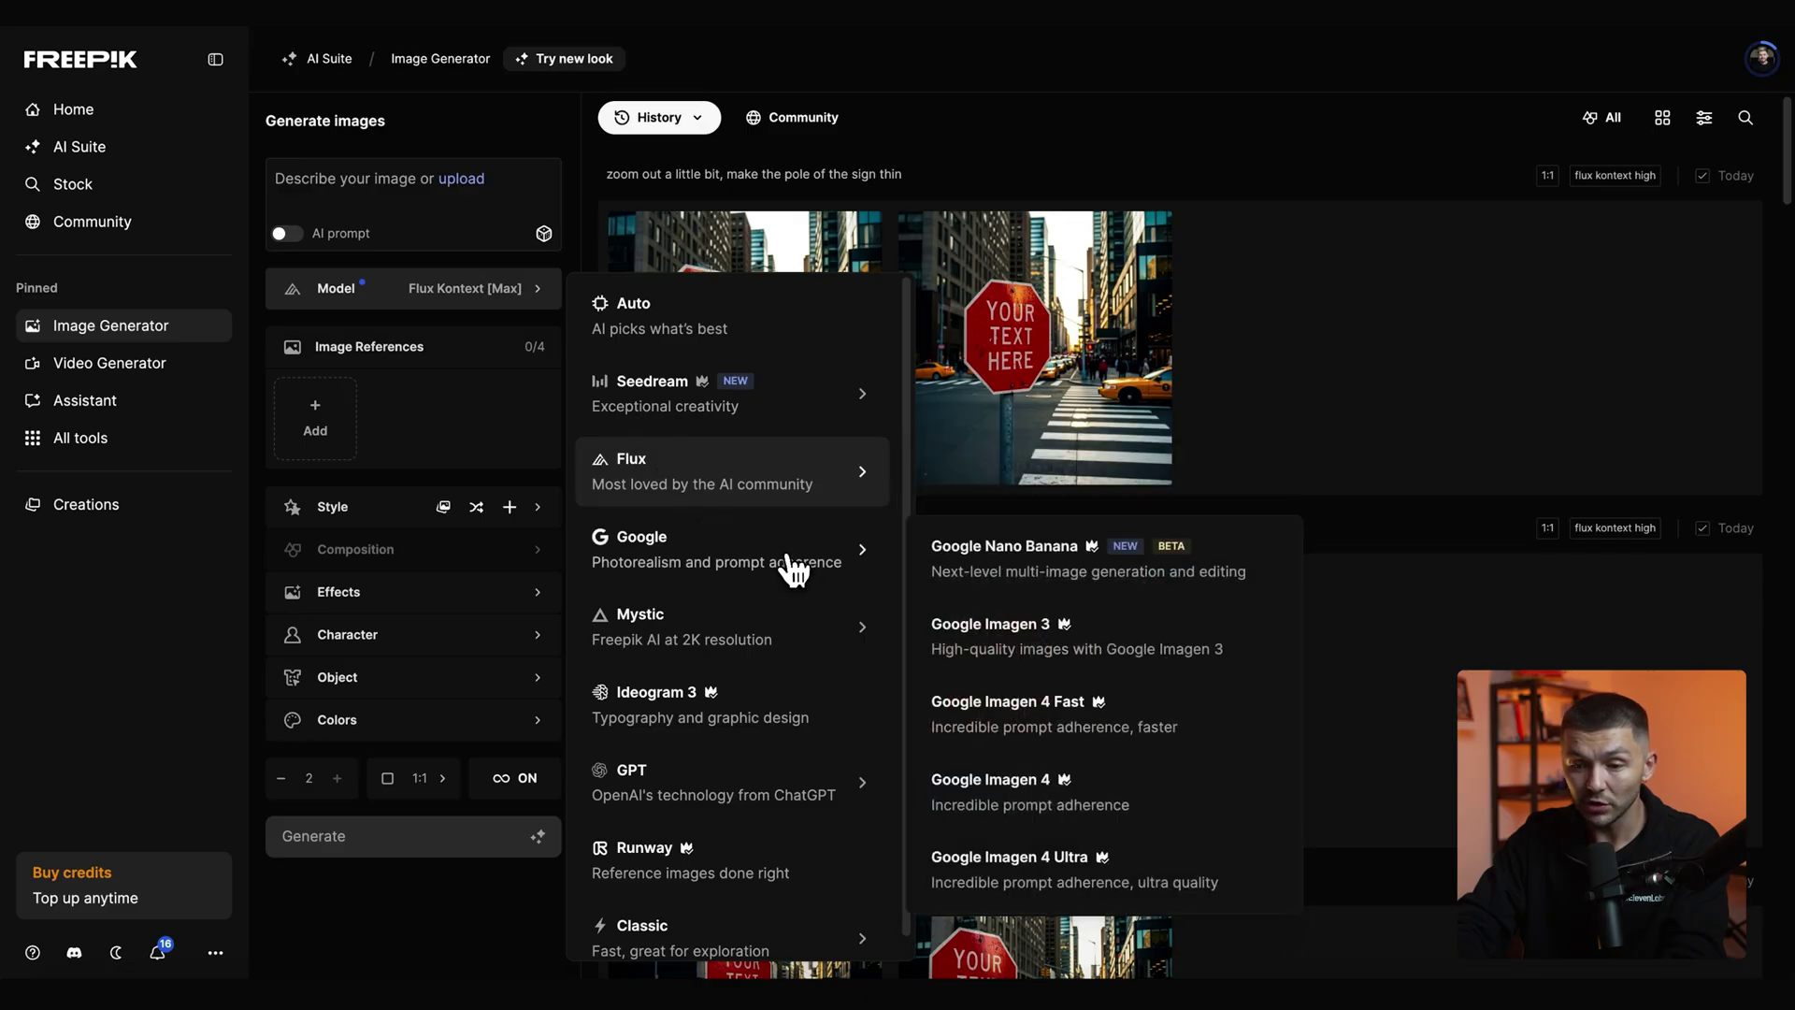
pyautogui.click(1044, 877)
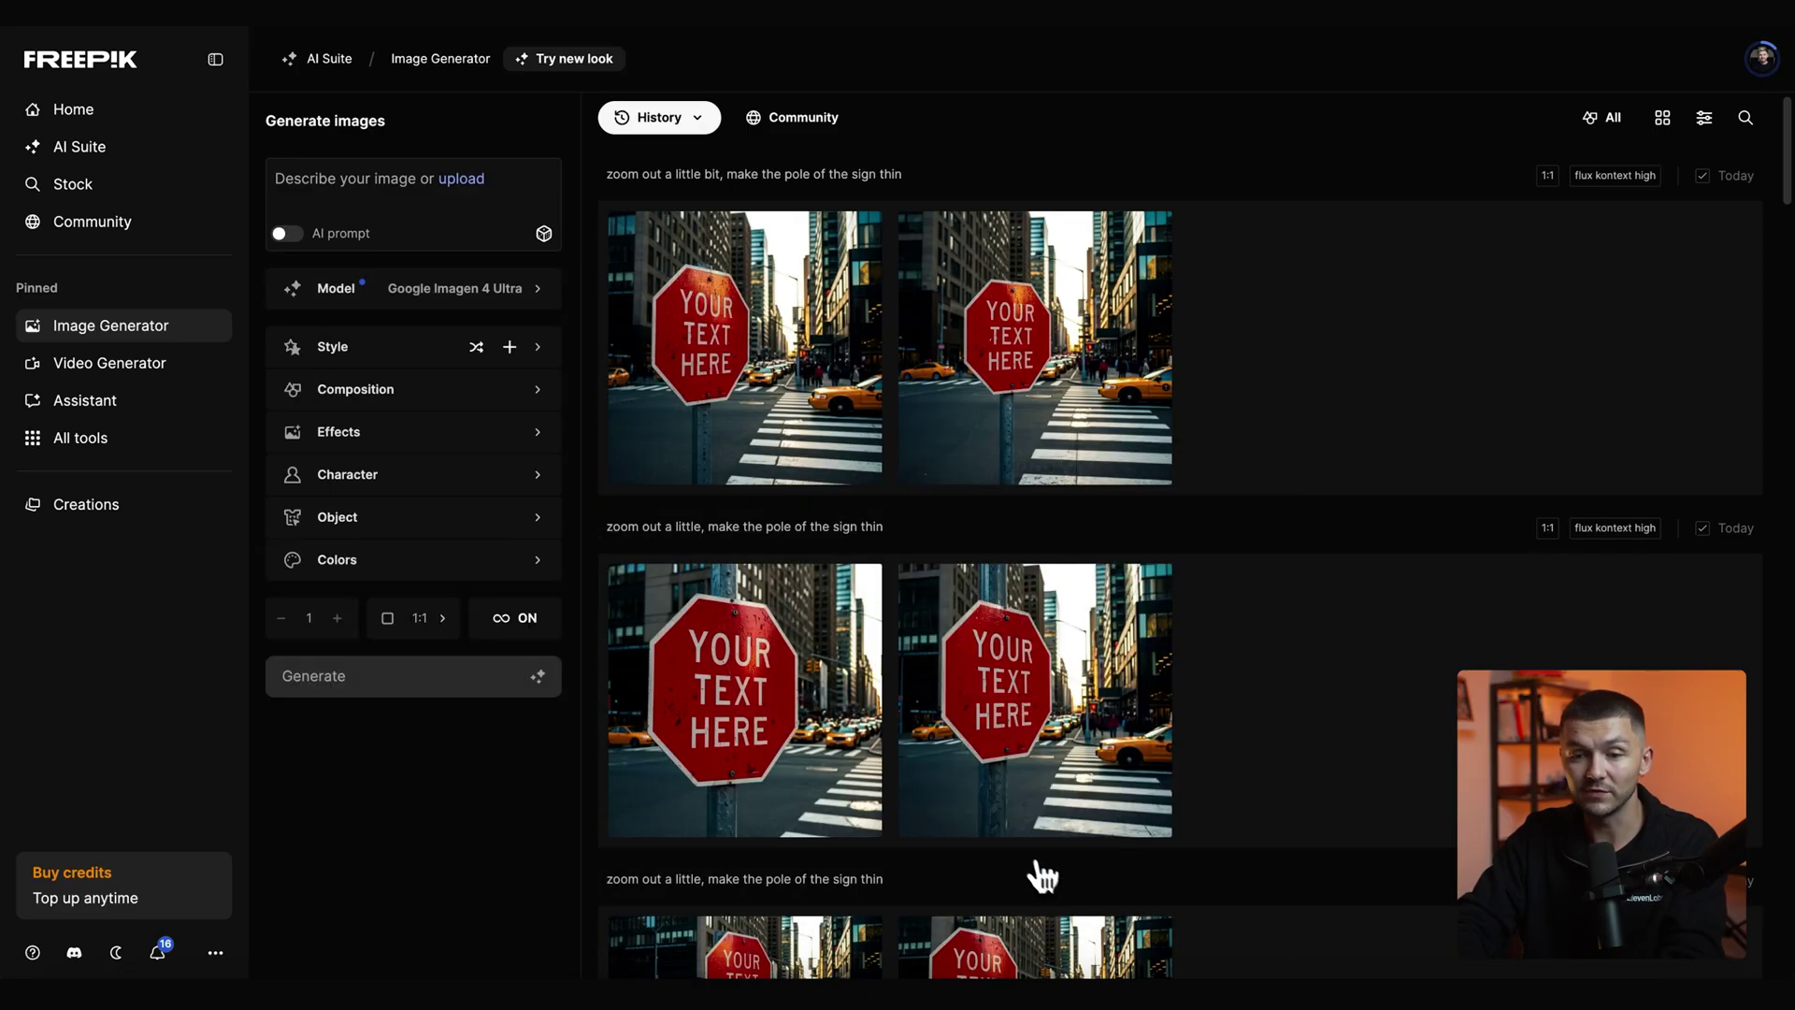
pyautogui.write('"Behind the AI" integrated into the glowing code of a computer screen in a dimly lit office. The text appears as part of the digital code, softly illuminated by monitor light, reflecting off nearby desk surfaces. Subtle reflections in glass and metal objects enhance realism. Photorealistic style, cinematic lighting with high dynamic range. Shot with a 50mm lens at shallow depth of field, background softly blurred, warm screen light contrasts with cool ambient shadows, ultra-high resolution, detailed texture on keyboard and monitor frame.')
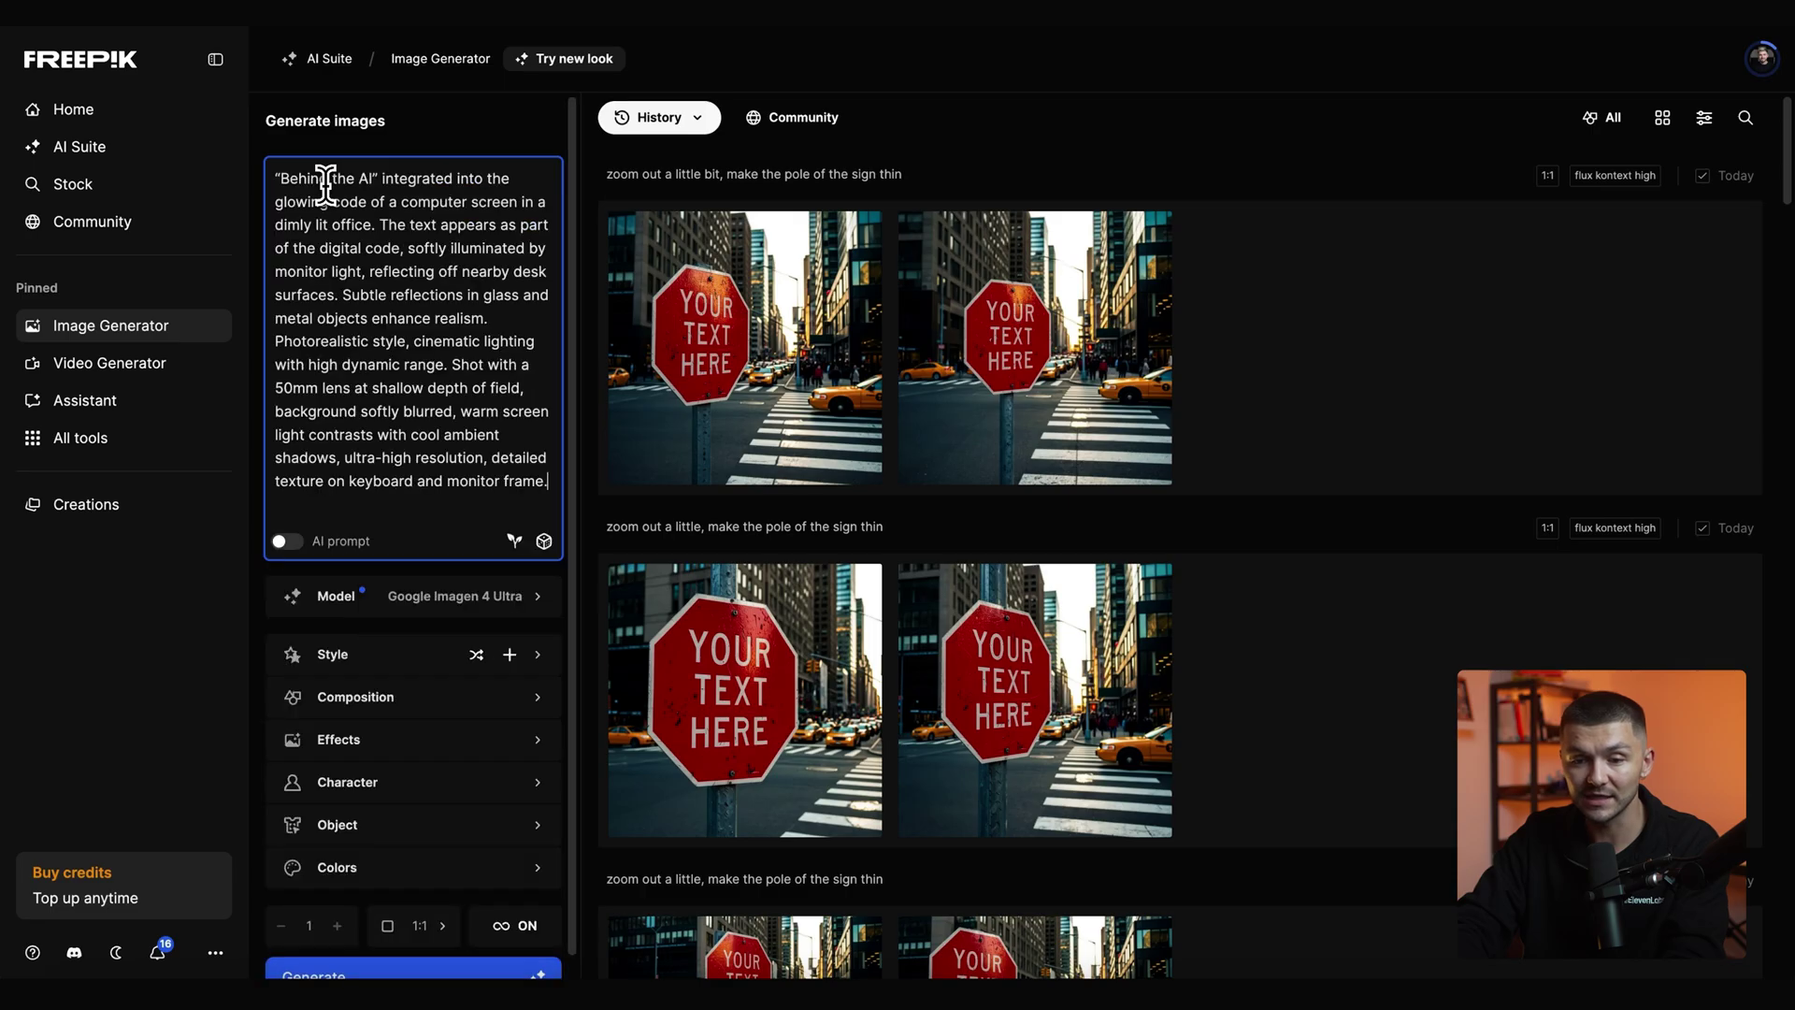
pyautogui.scroll(-1, 445, 890)
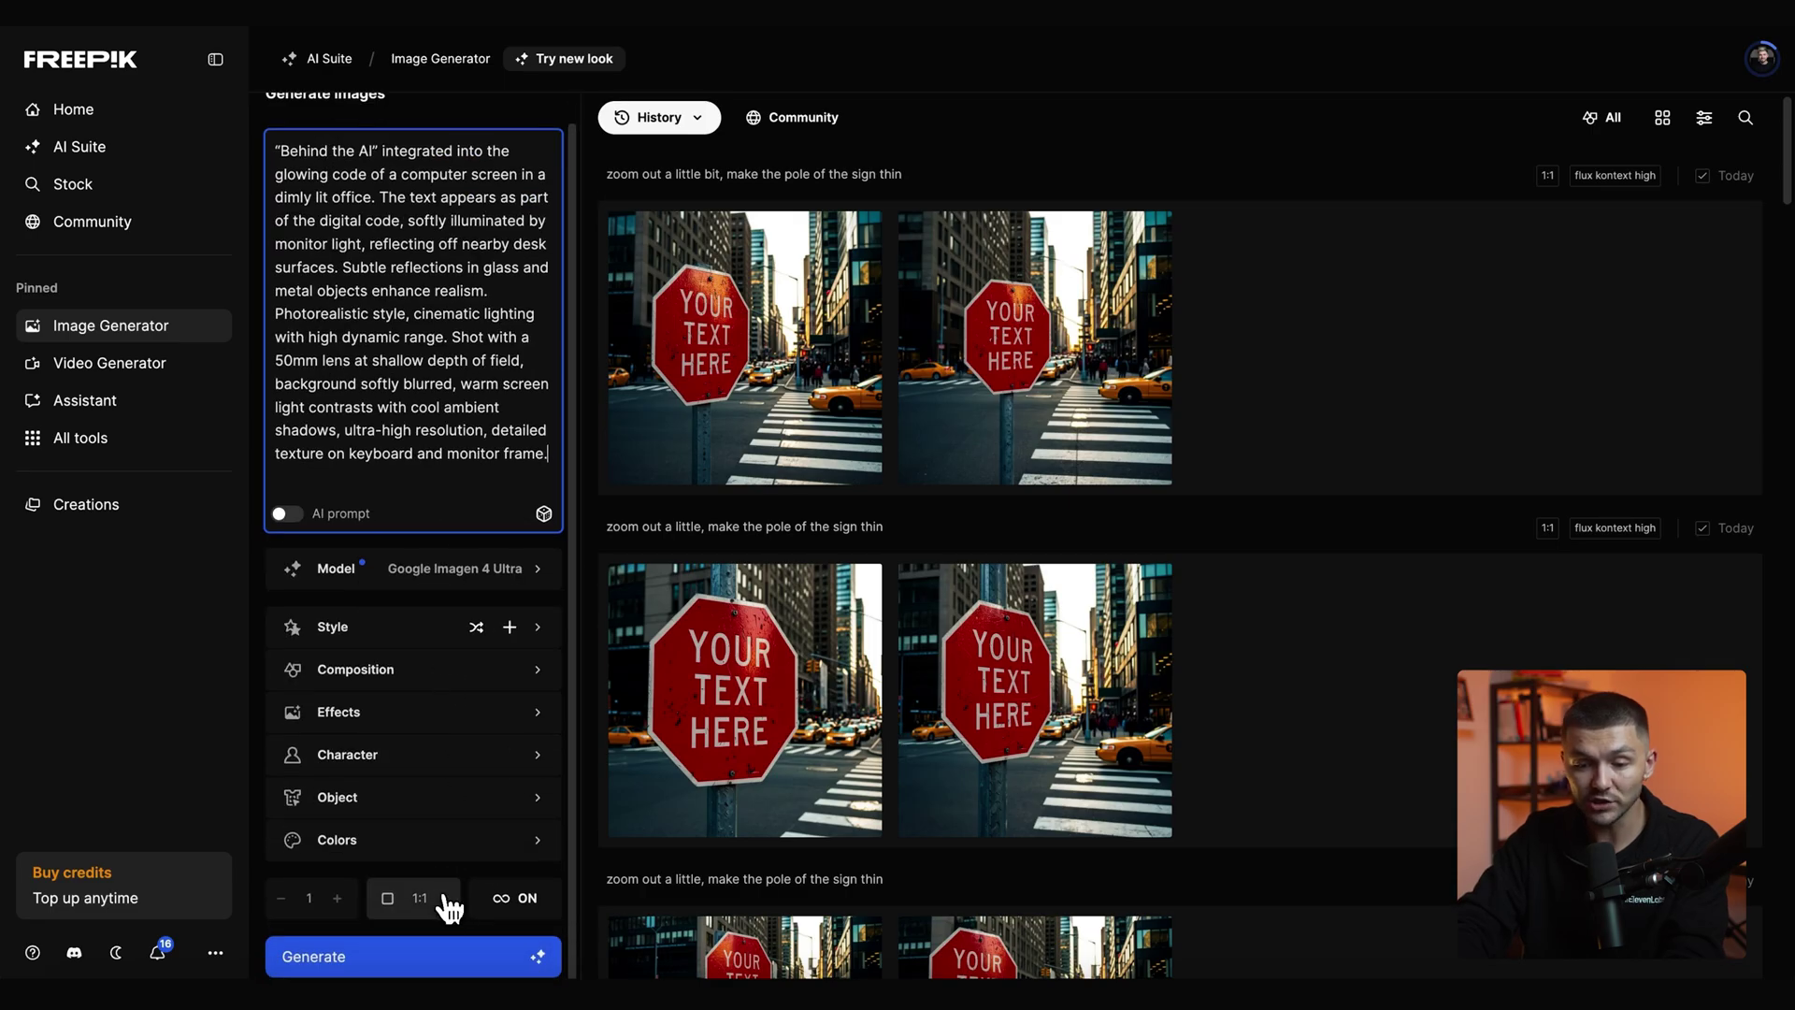
pyautogui.click(449, 903)
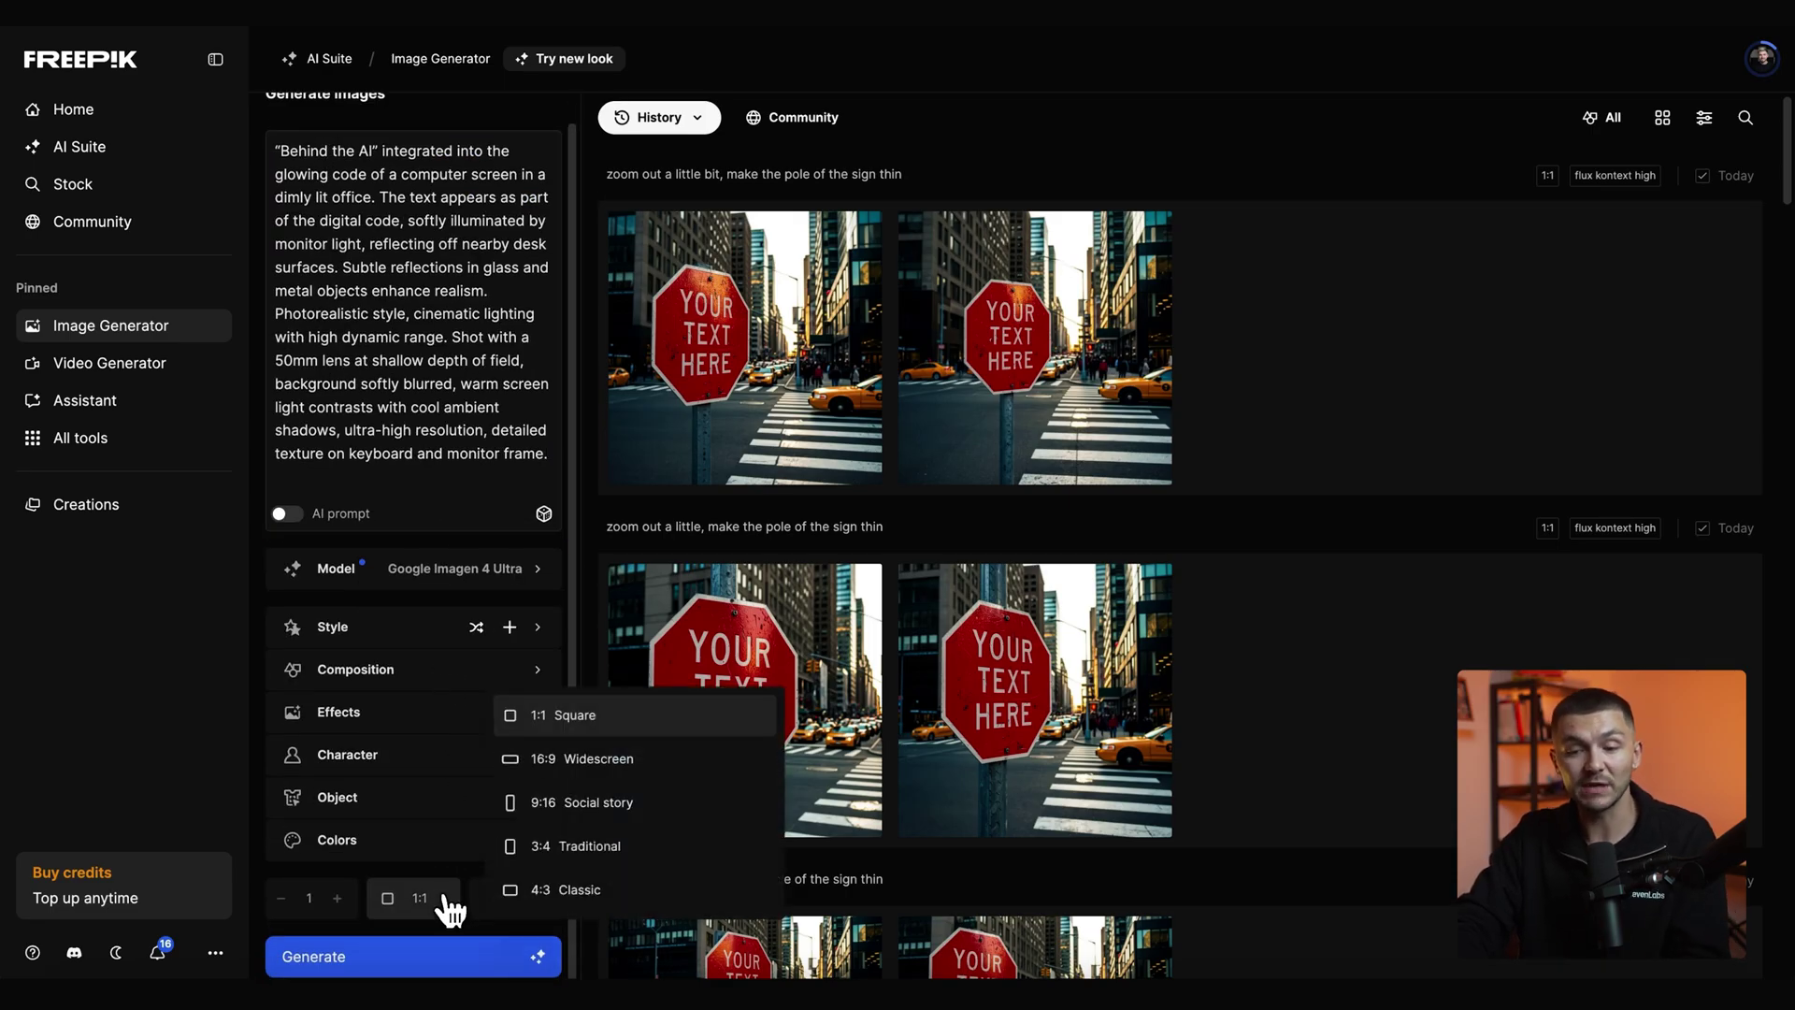
# Generate the Behind the AI image at 16:9 widescreen and view it full size at 1408×768.
pyautogui.click(587, 775)
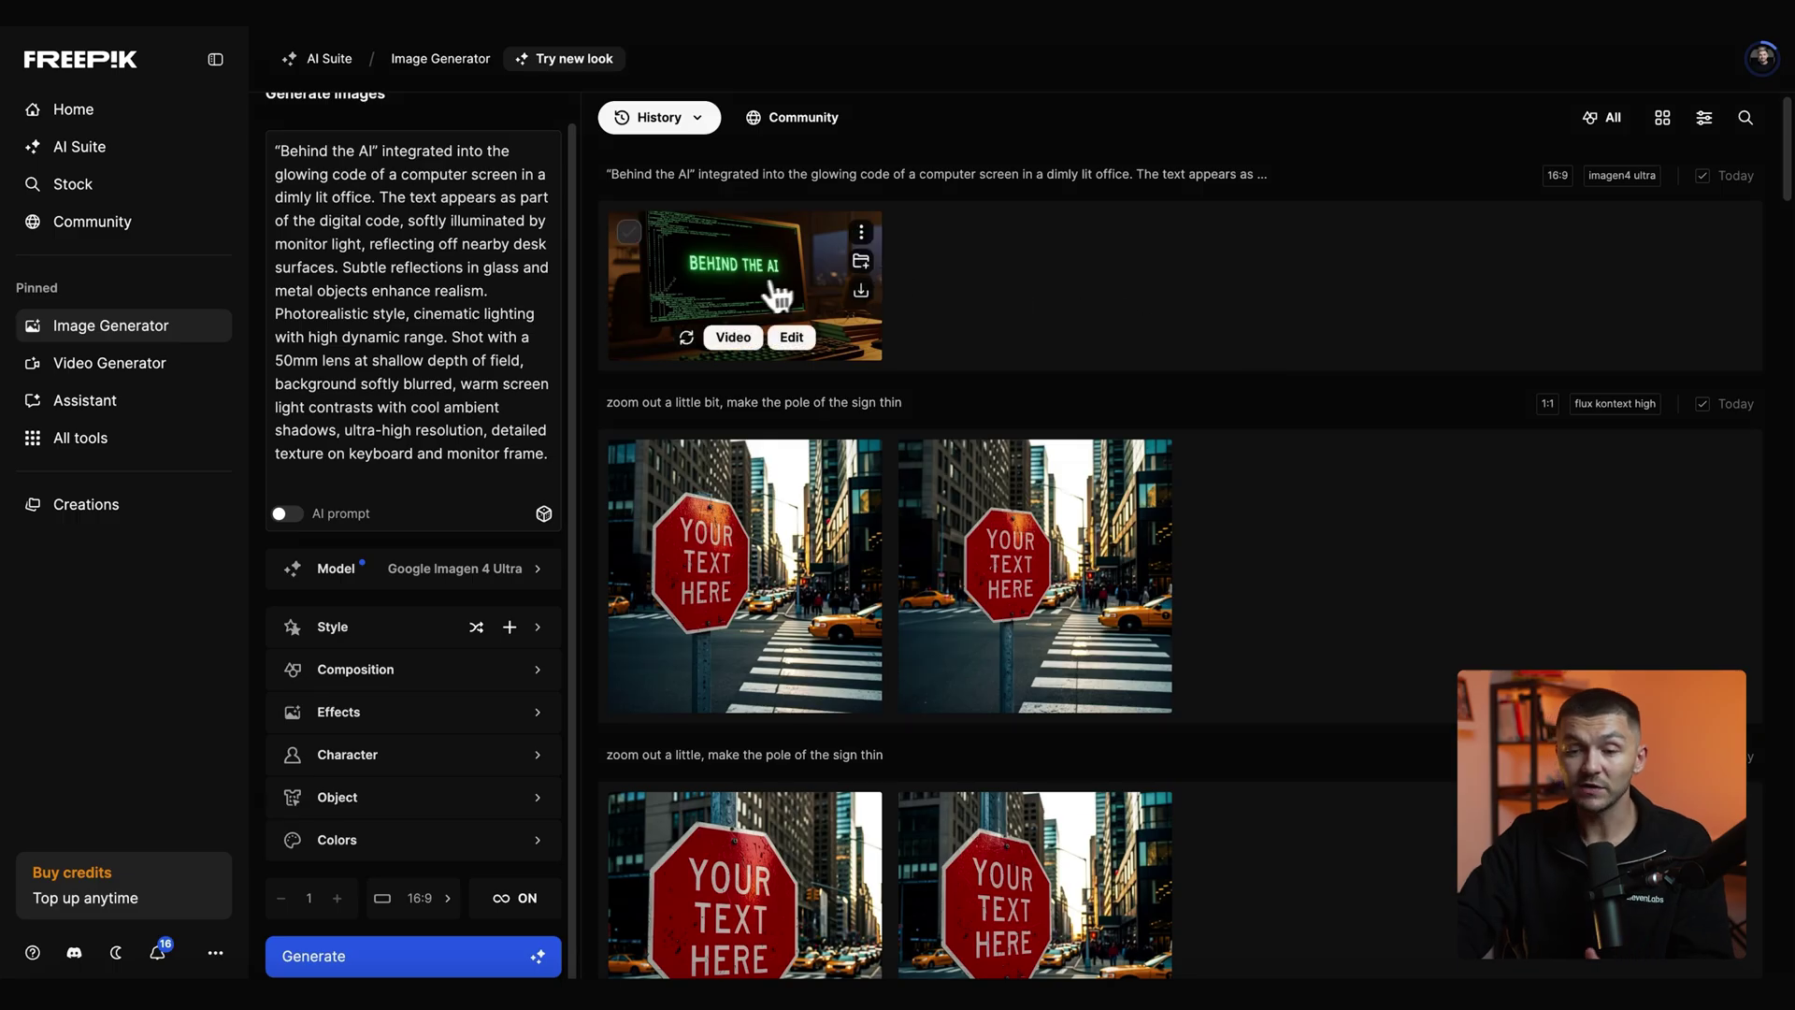
pyautogui.click(759, 299)
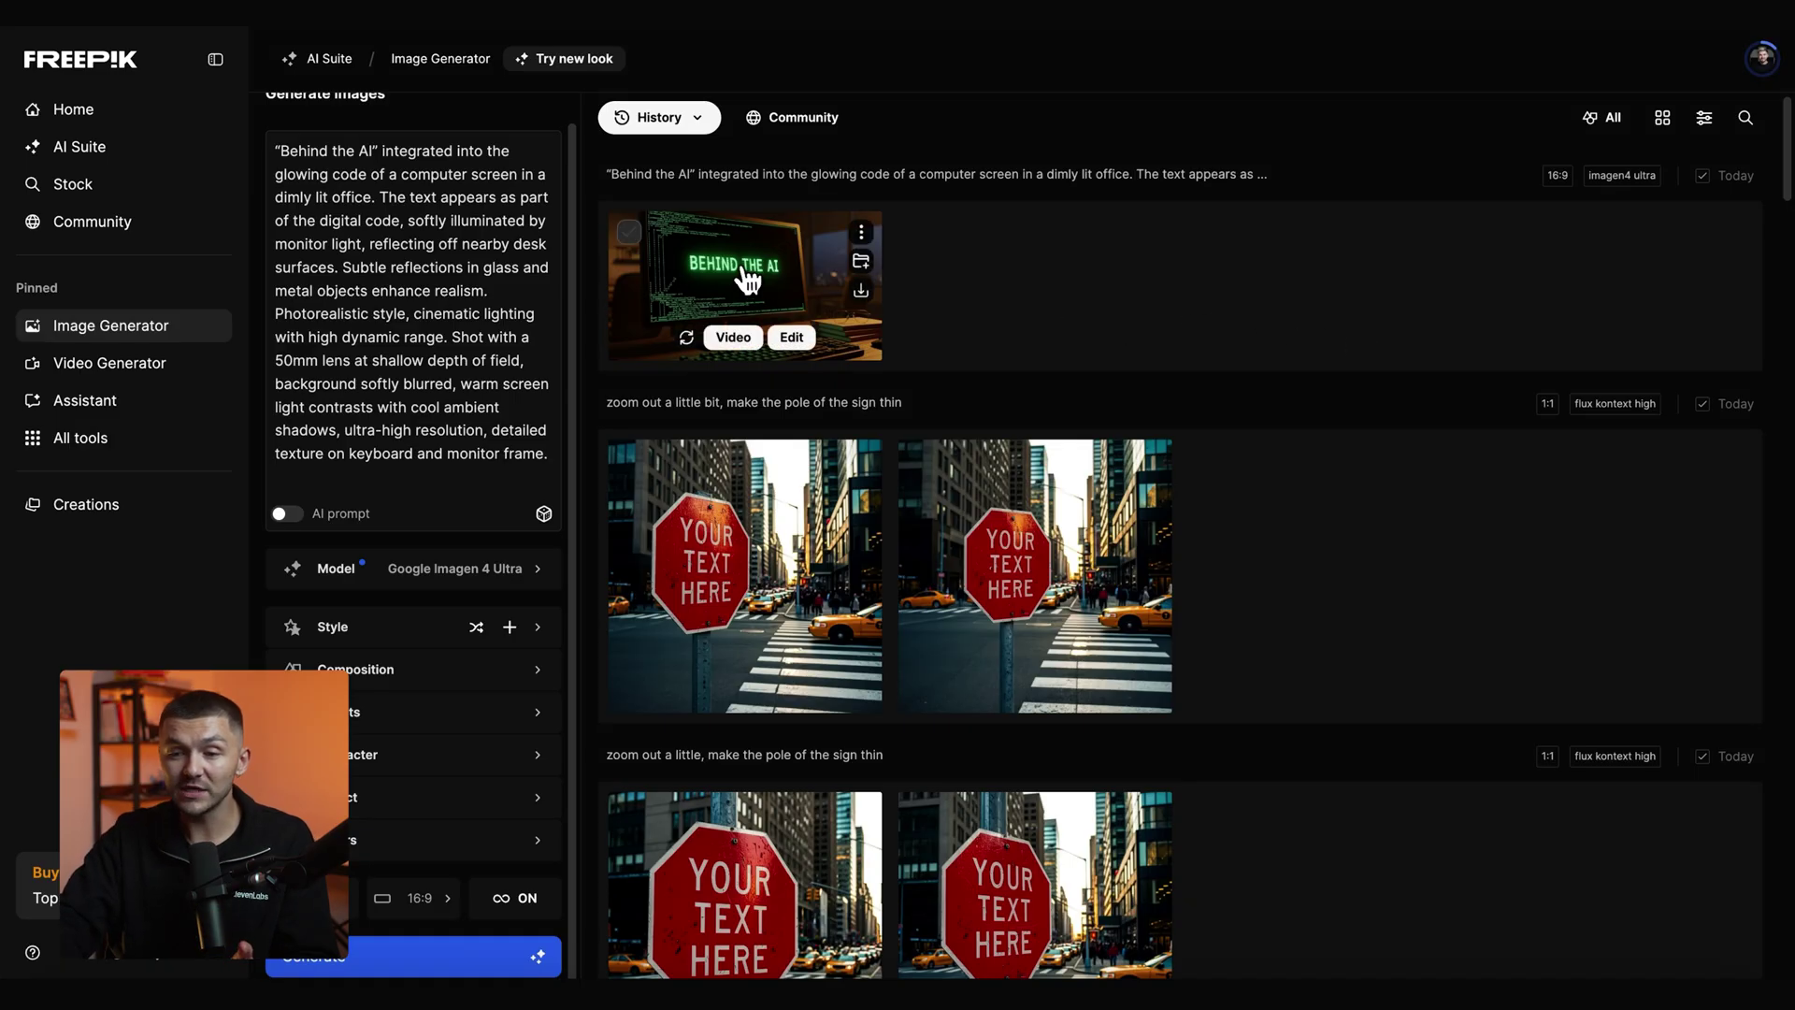
pyautogui.click(747, 279)
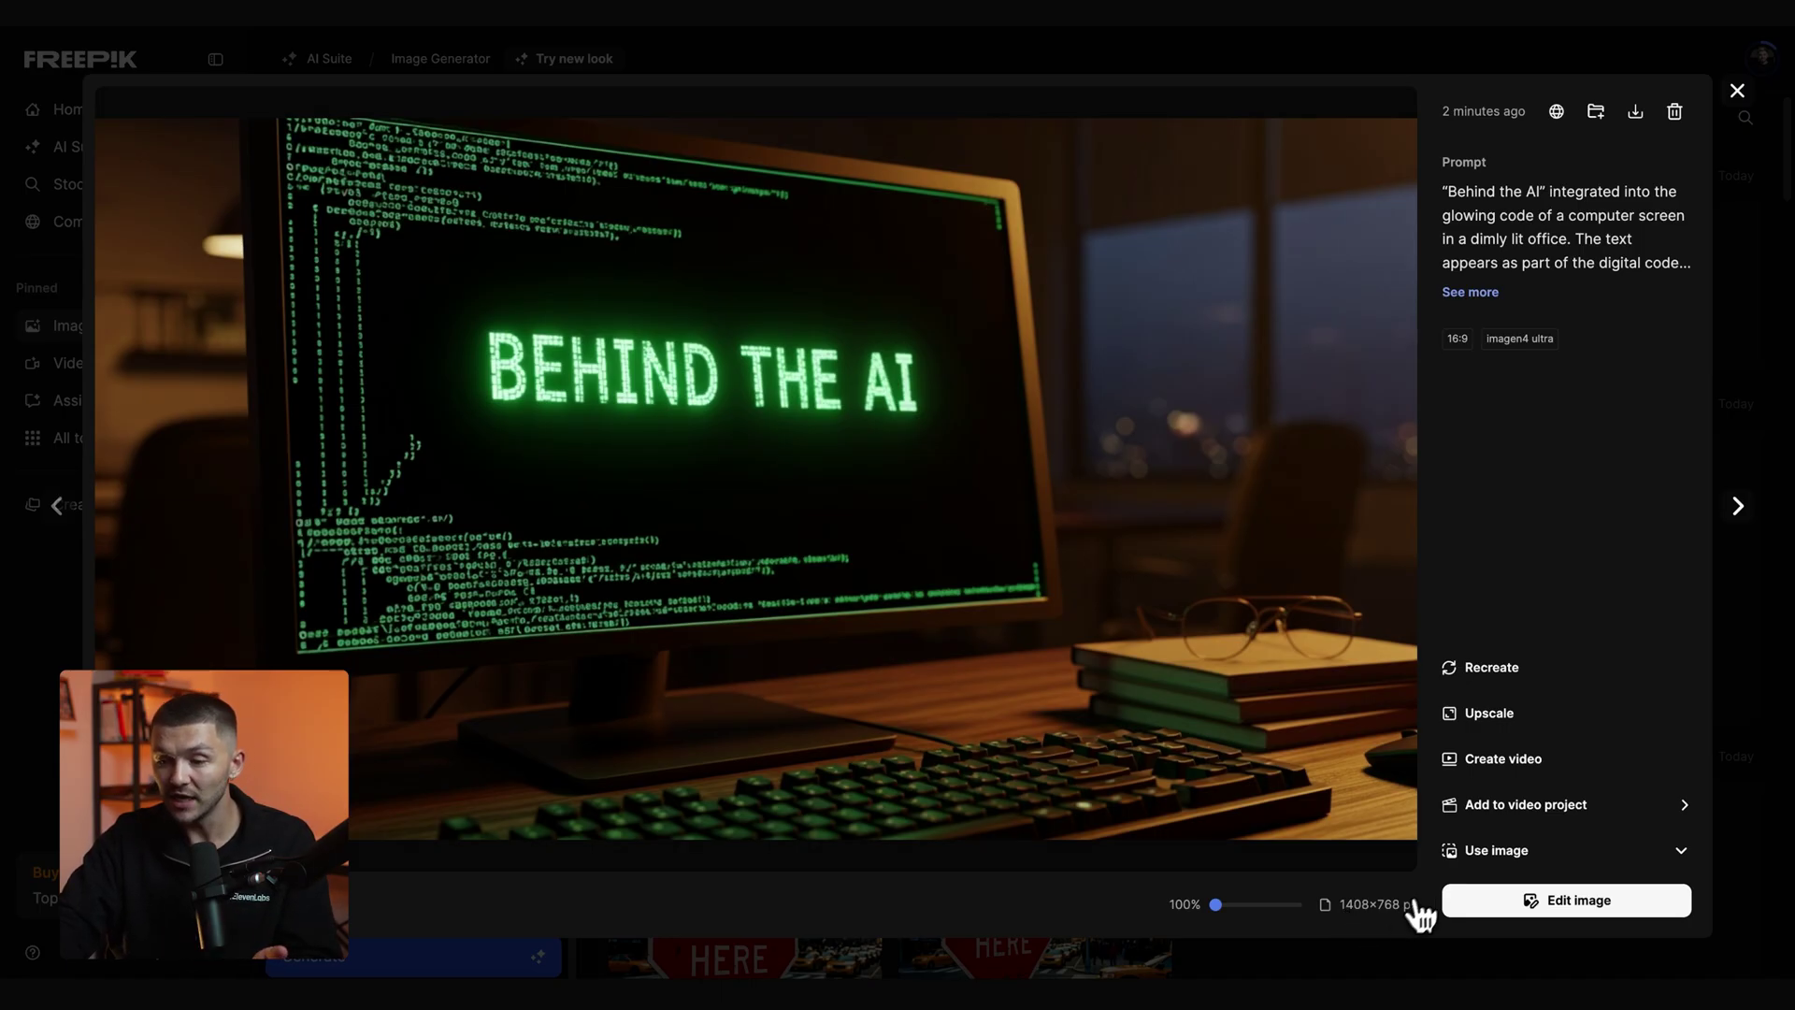
# Send the Behind the AI image to the Image Upscaler.
pyautogui.click(1485, 714)
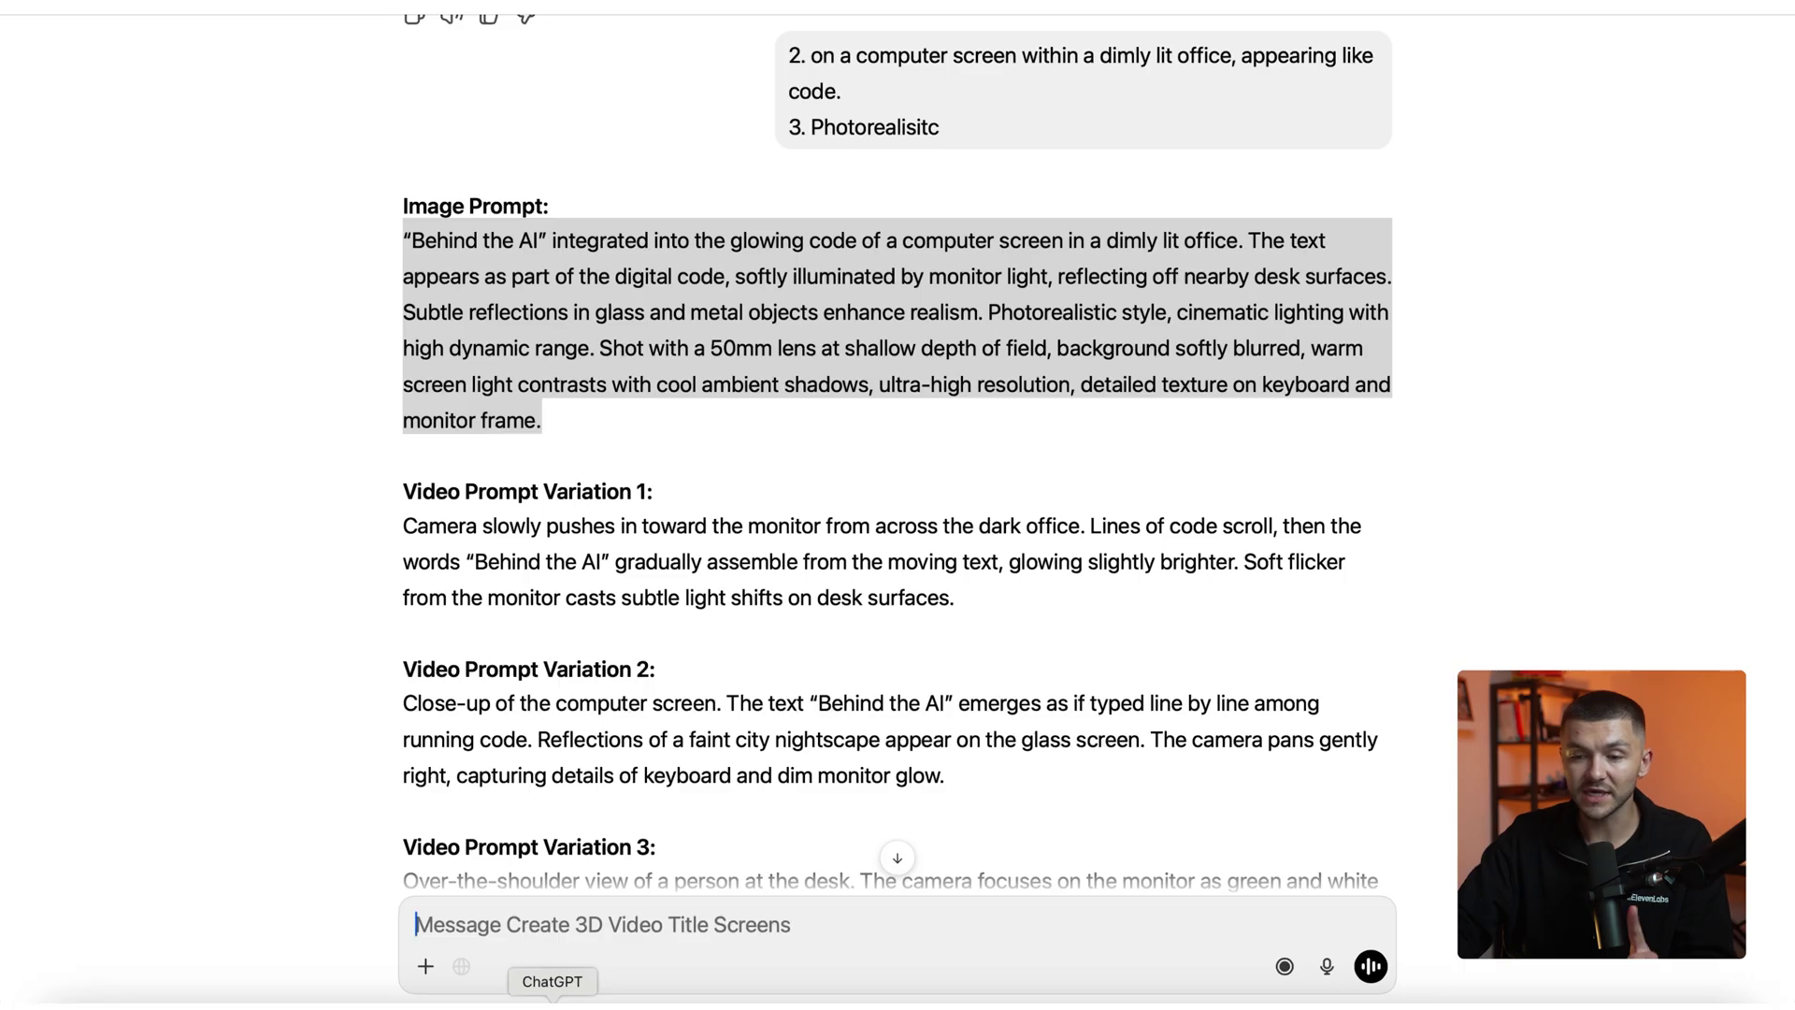
# Read through the three video prompt variations and select the Video Prompt Variation 2 paragraph.
pyautogui.scroll(-3, 599, 693)
pyautogui.click(505, 411)
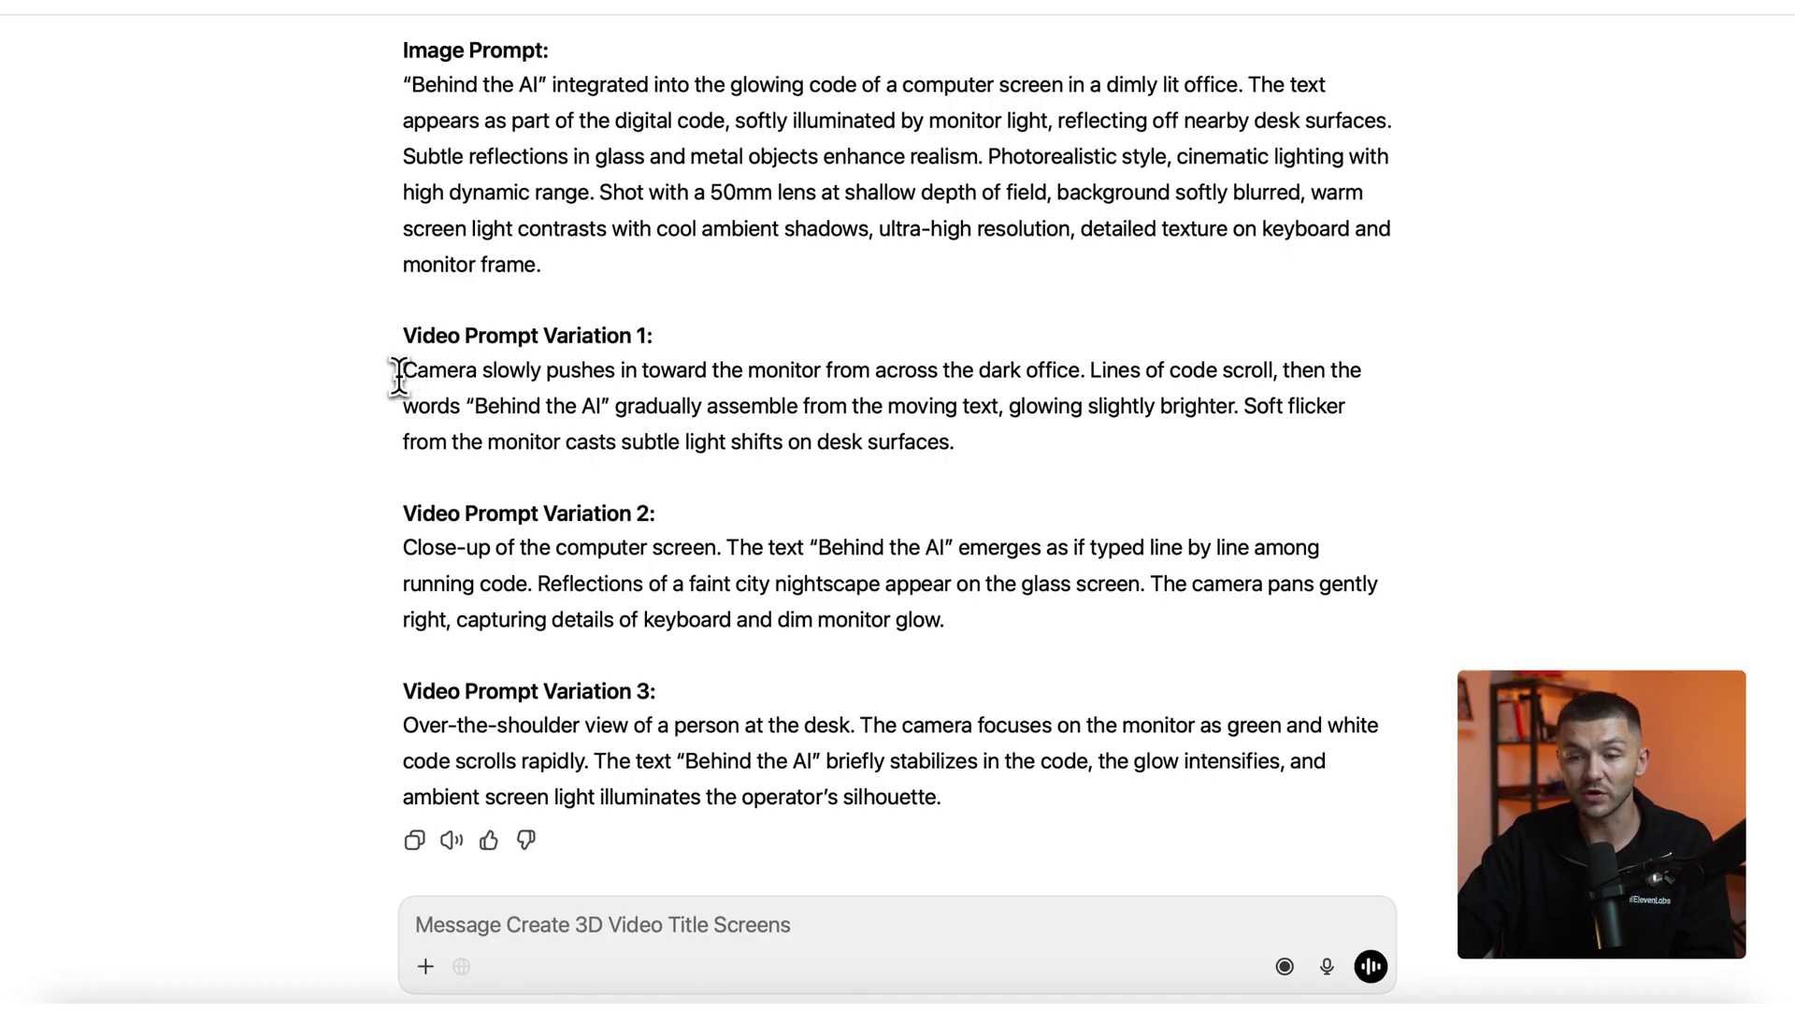
pyautogui.moveTo(400, 374); pyautogui.dragTo(1253, 371)
pyautogui.click(1077, 369)
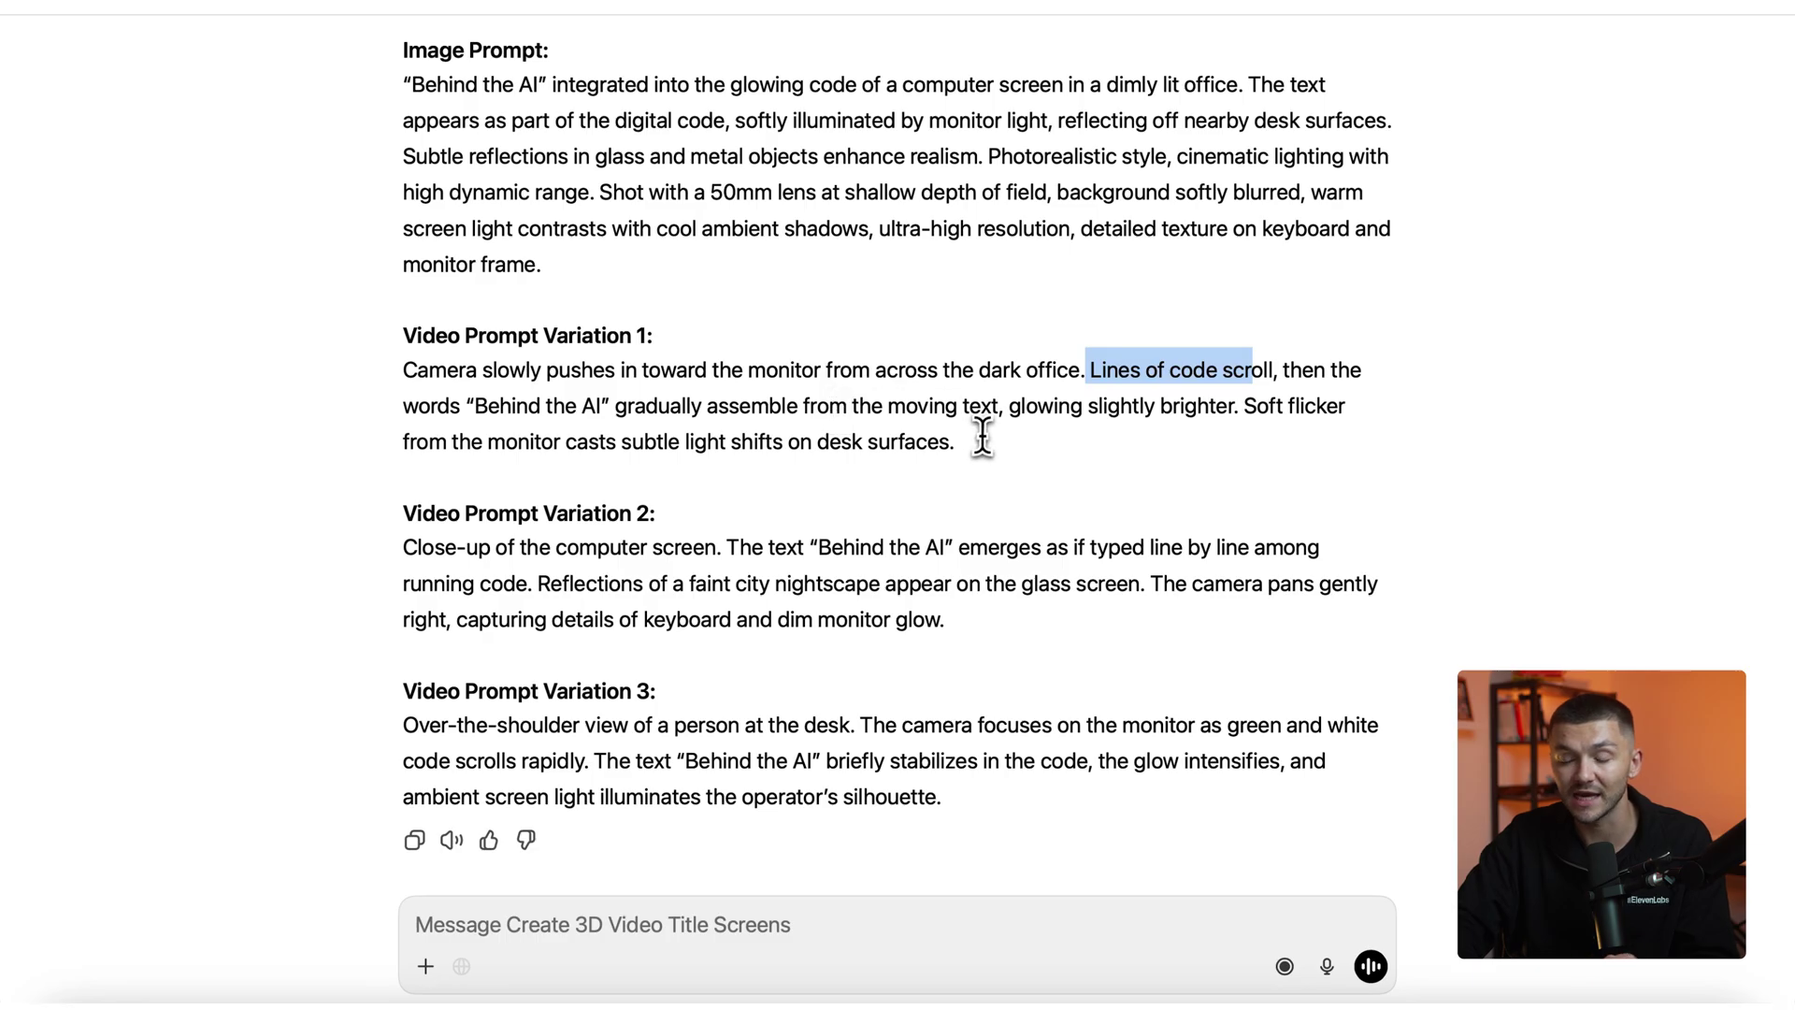
pyautogui.click(680, 406)
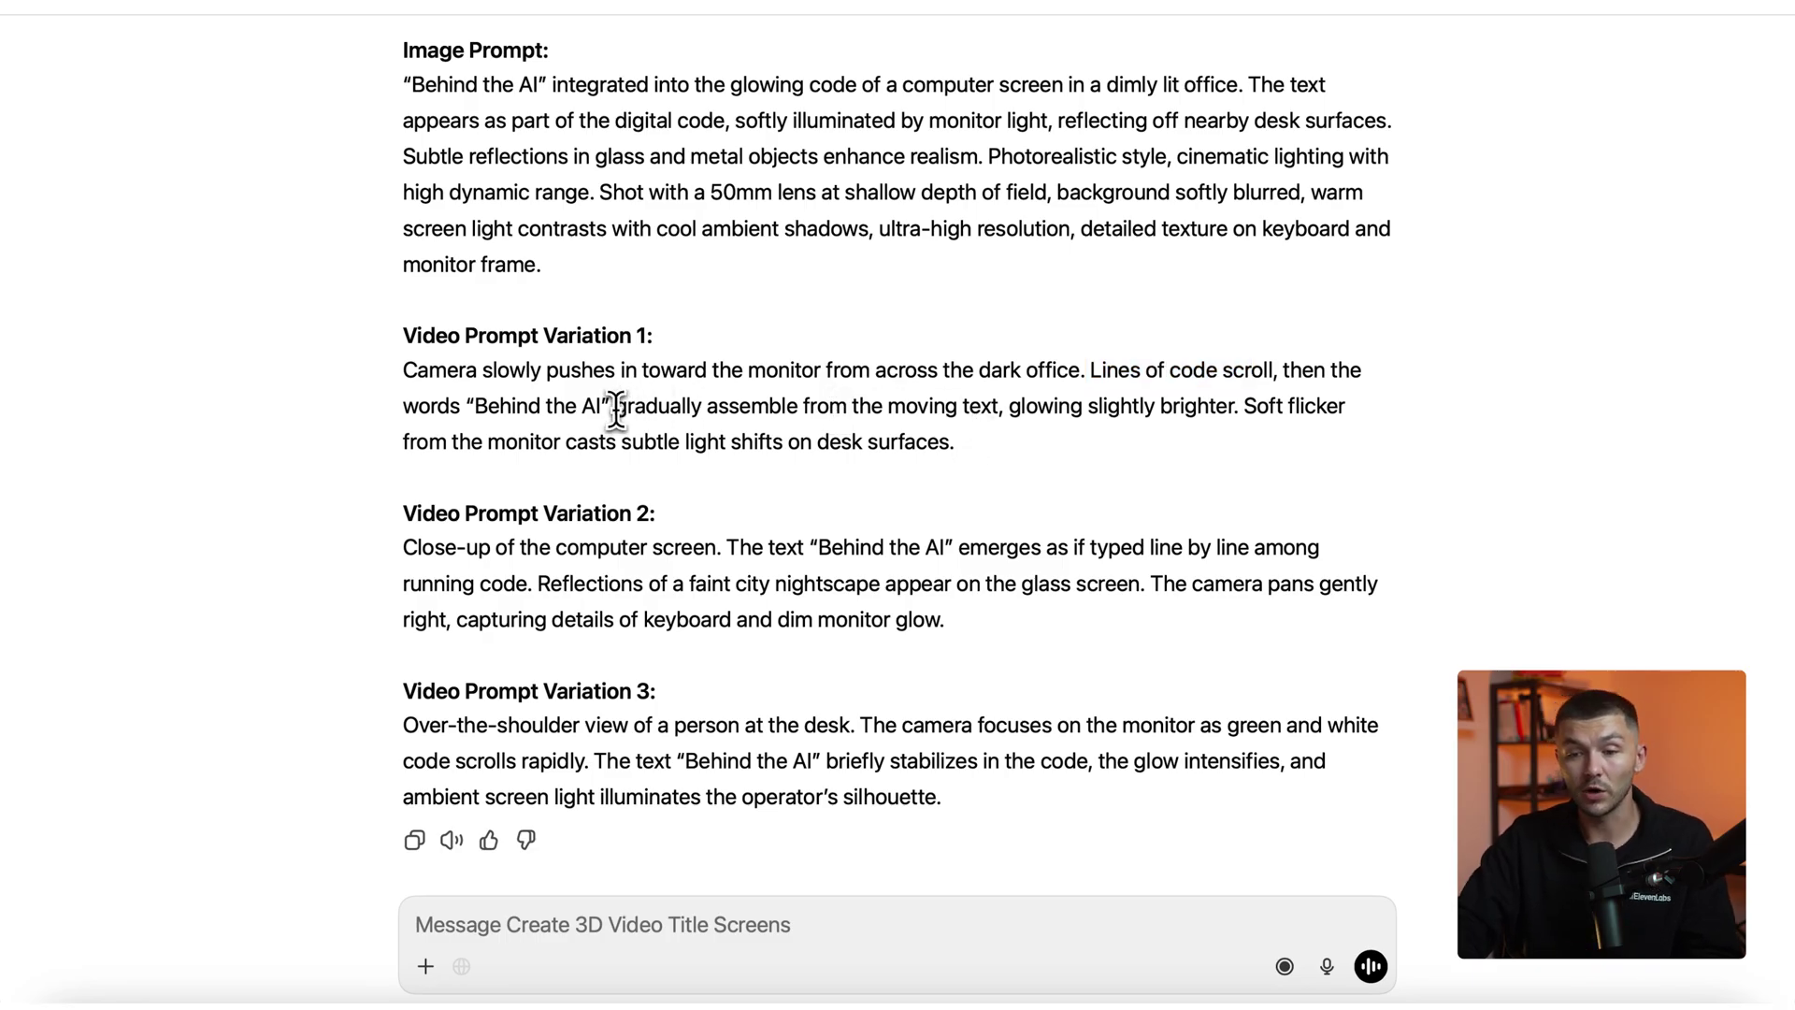
pyautogui.moveTo(773, 408); pyautogui.dragTo(1000, 407)
pyautogui.click(1000, 407)
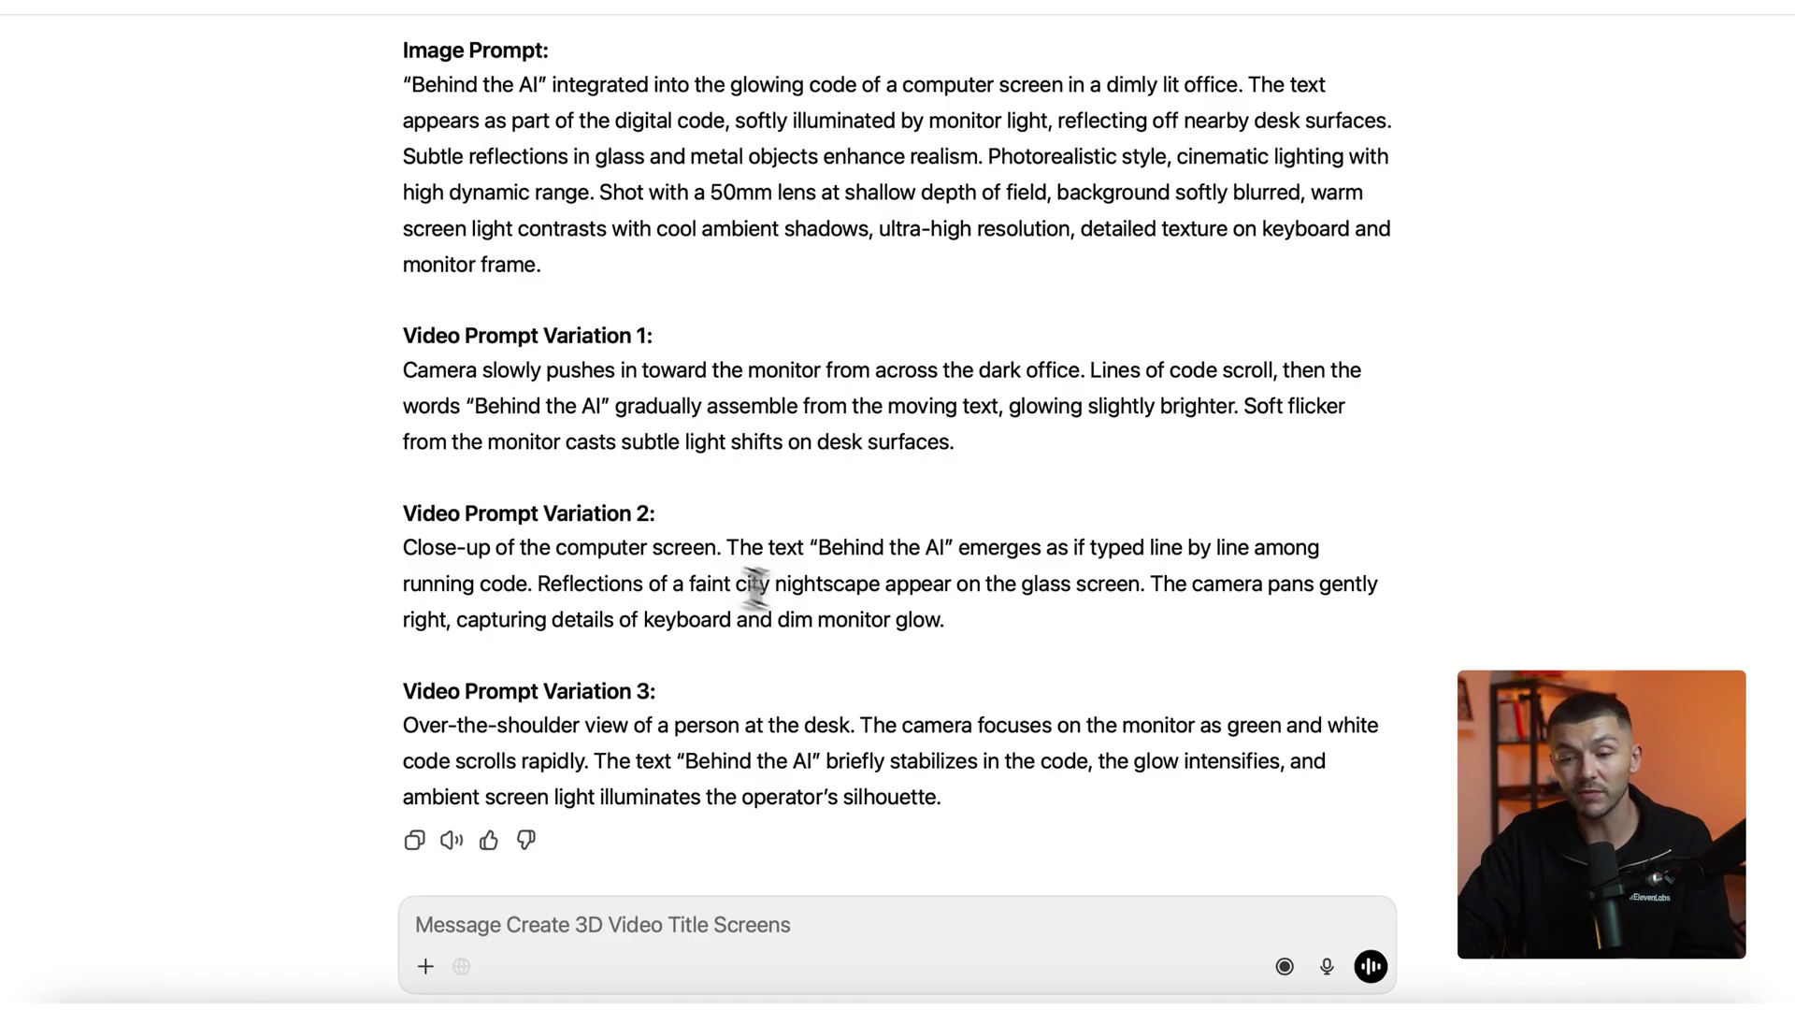
pyautogui.moveTo(964, 619); pyautogui.dragTo(408, 545)
pyautogui.hotkey('ctrl', 'c')
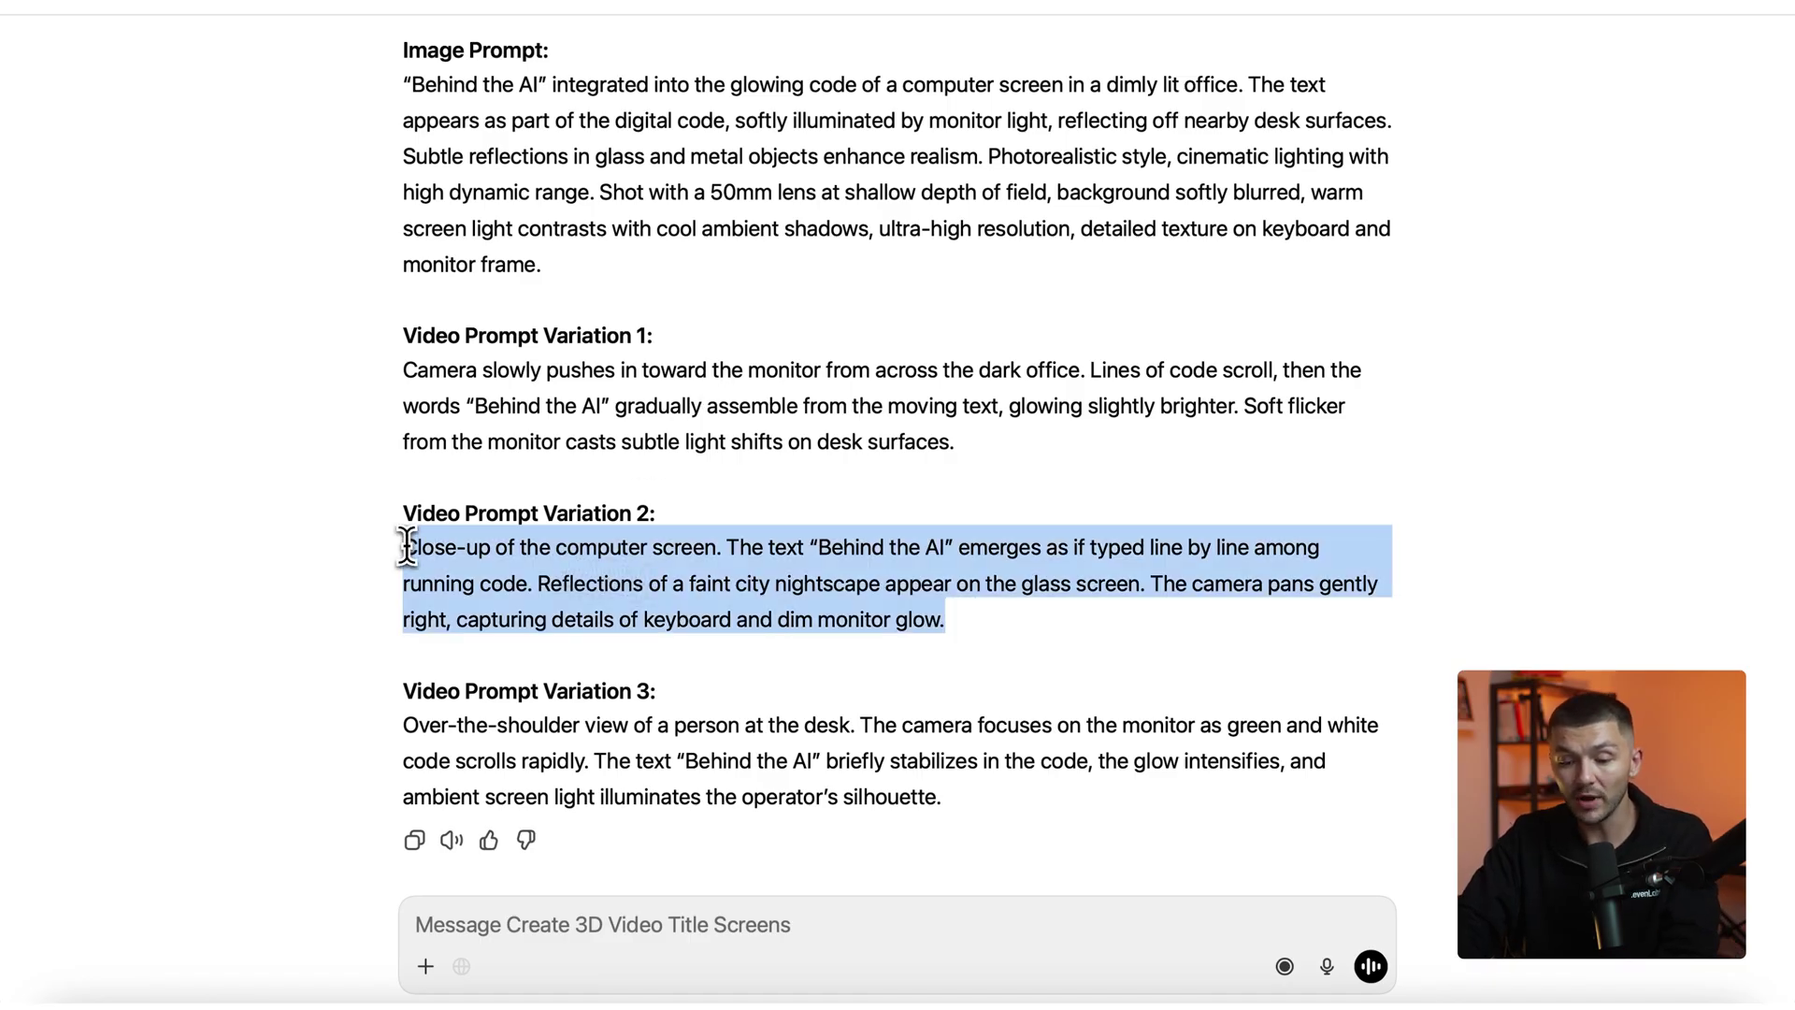
pyautogui.click(496, 993)
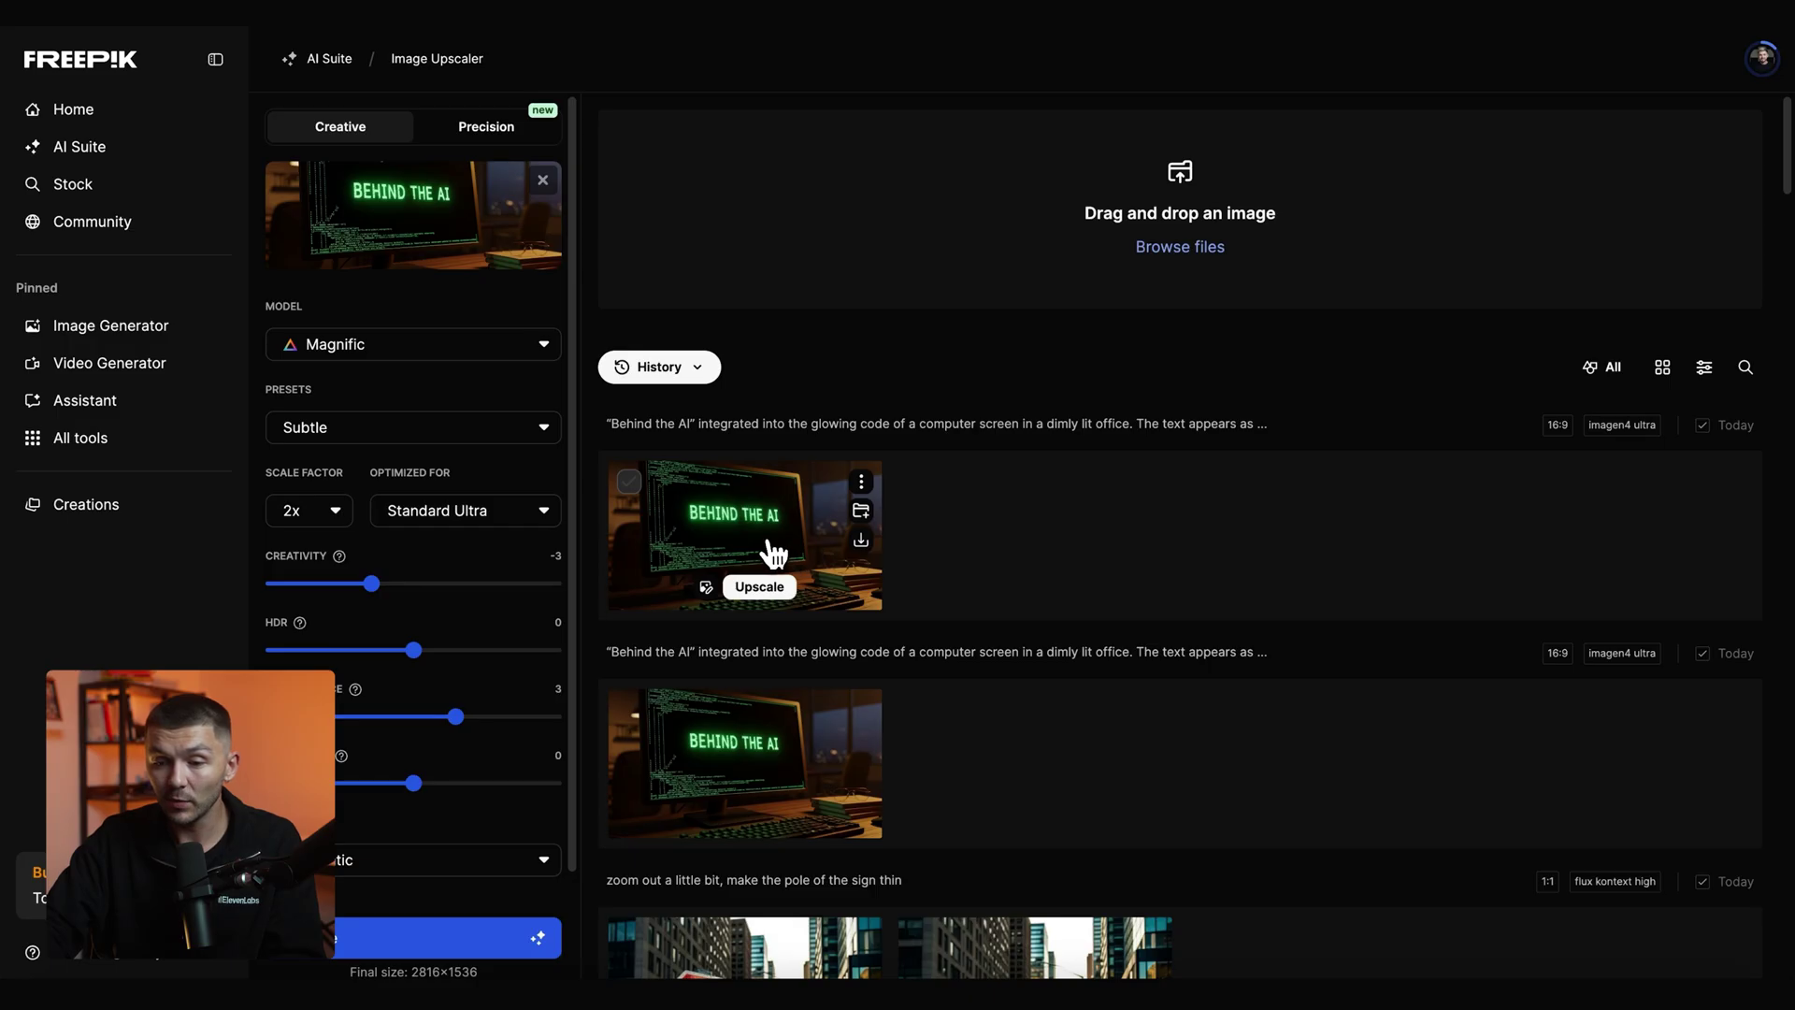
# Start a video from the upscaled image and replace its prompt with the new camera-pan prompt.
pyautogui.click(790, 554)
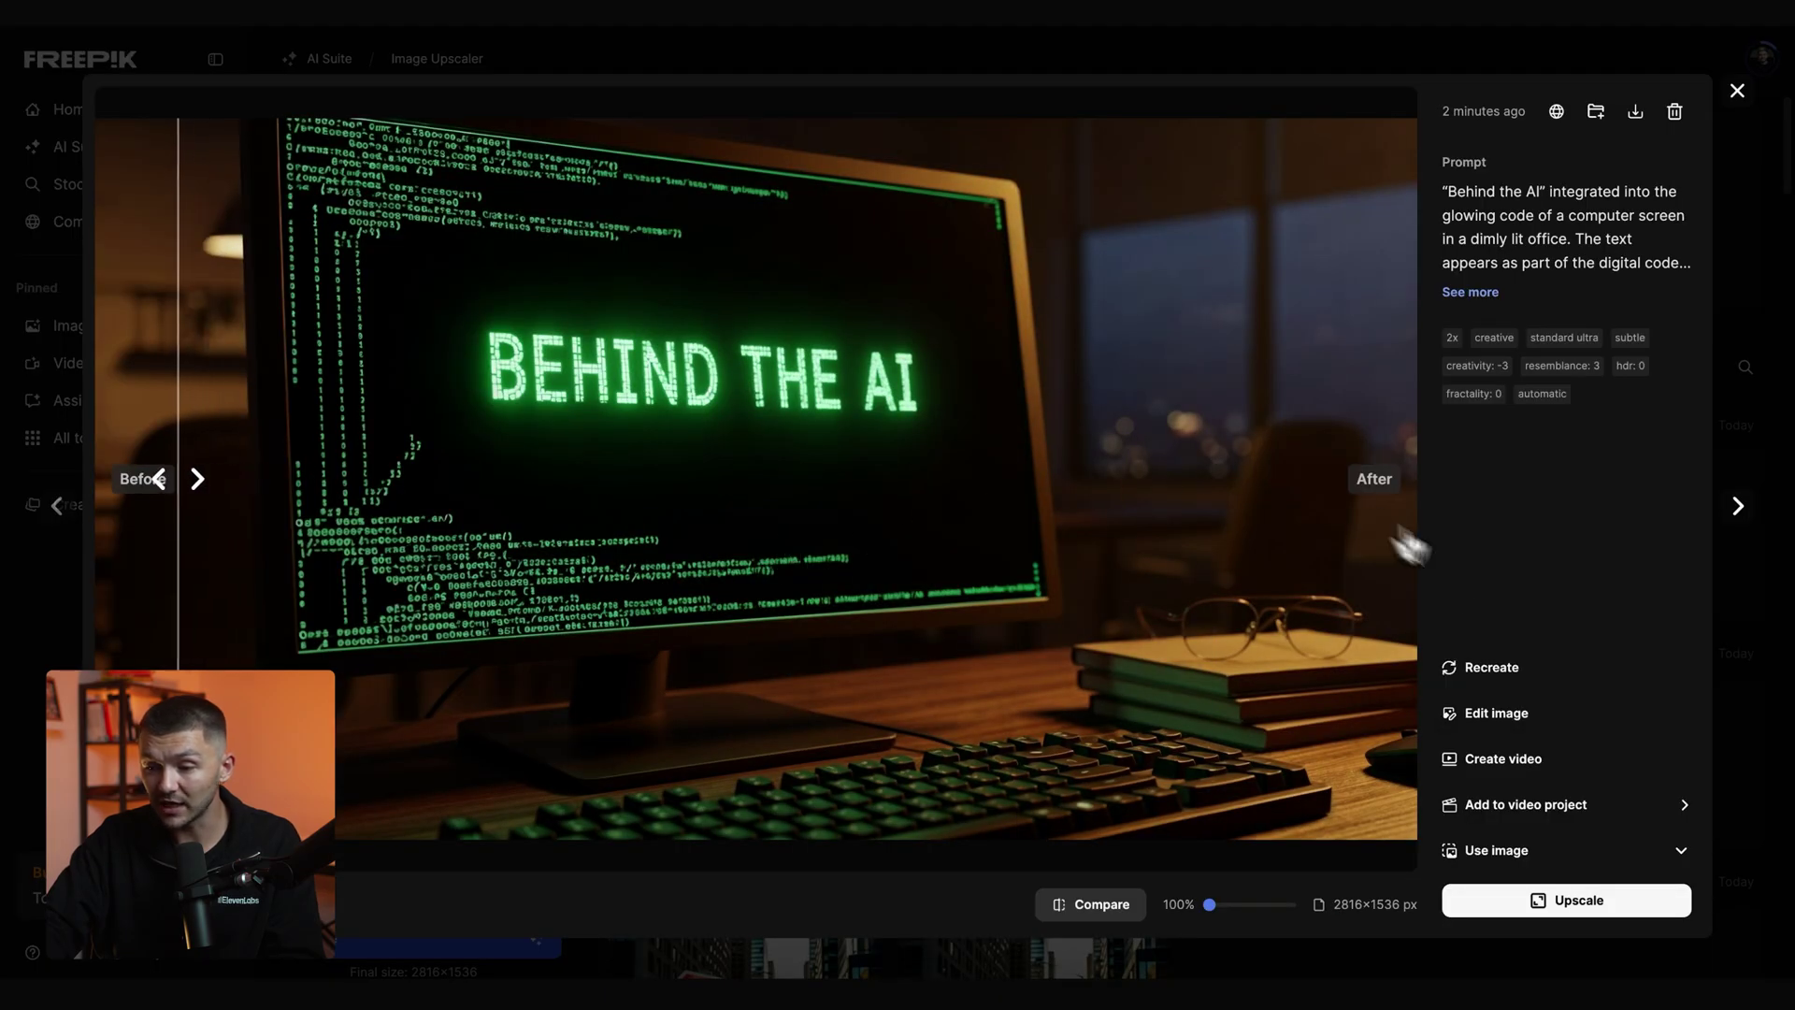
pyautogui.click(1510, 758)
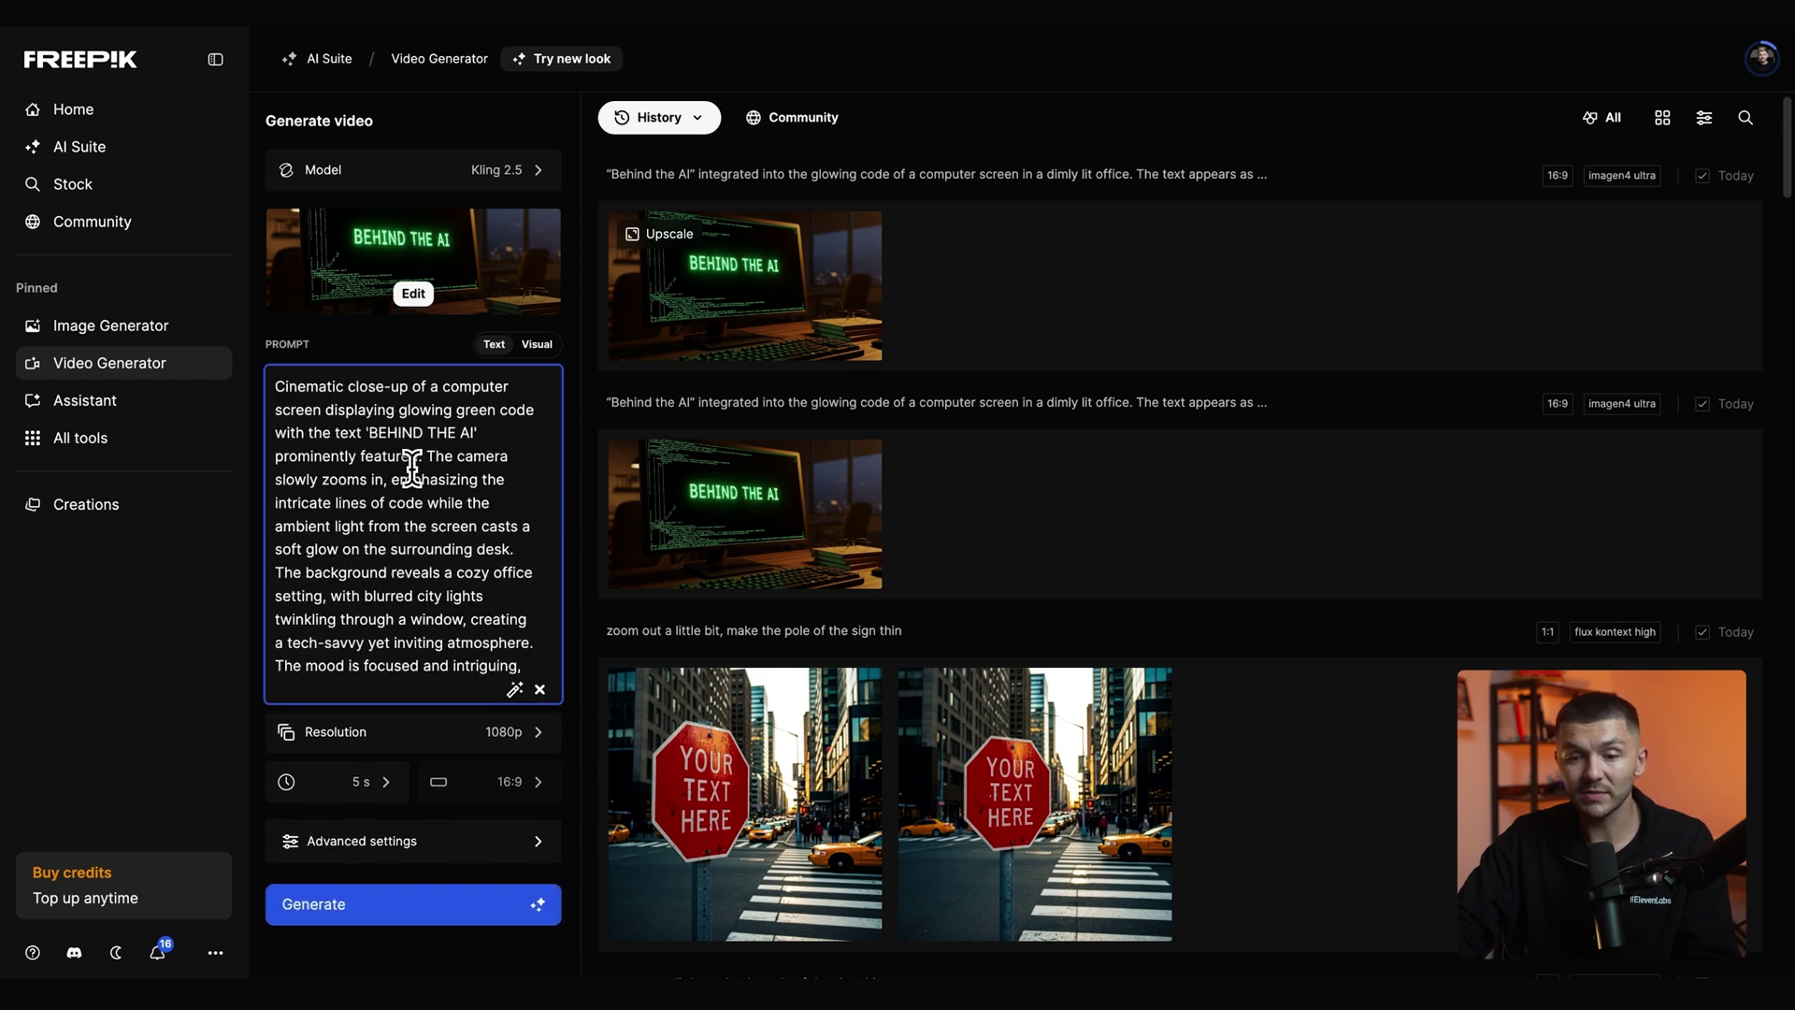
pyautogui.hotkey('ctrl', 'a')
pyautogui.press('BackSpace')
pyautogui.hotkey('ctrl', 'v')
pyautogui.moveTo(517, 529); pyautogui.dragTo(267, 384)
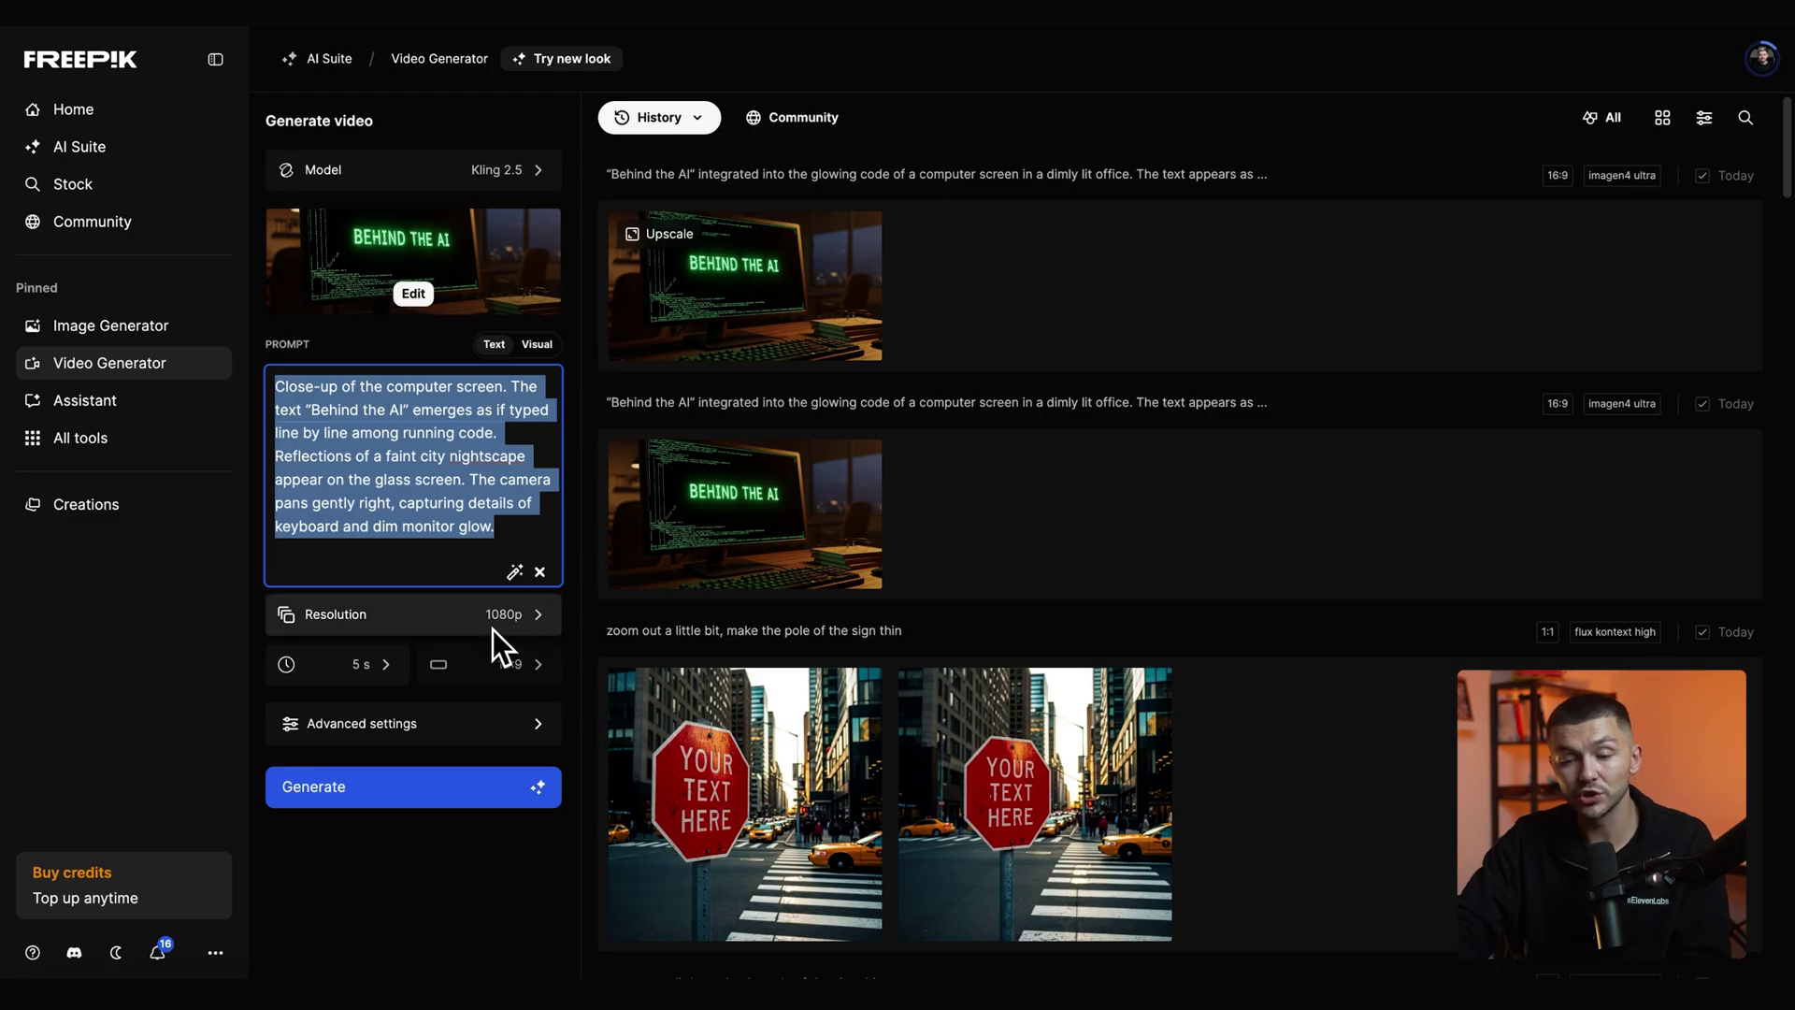
# Keep Kling 2.5, 1080p and a 5-second duration, then generate the video.
pyautogui.click(384, 675)
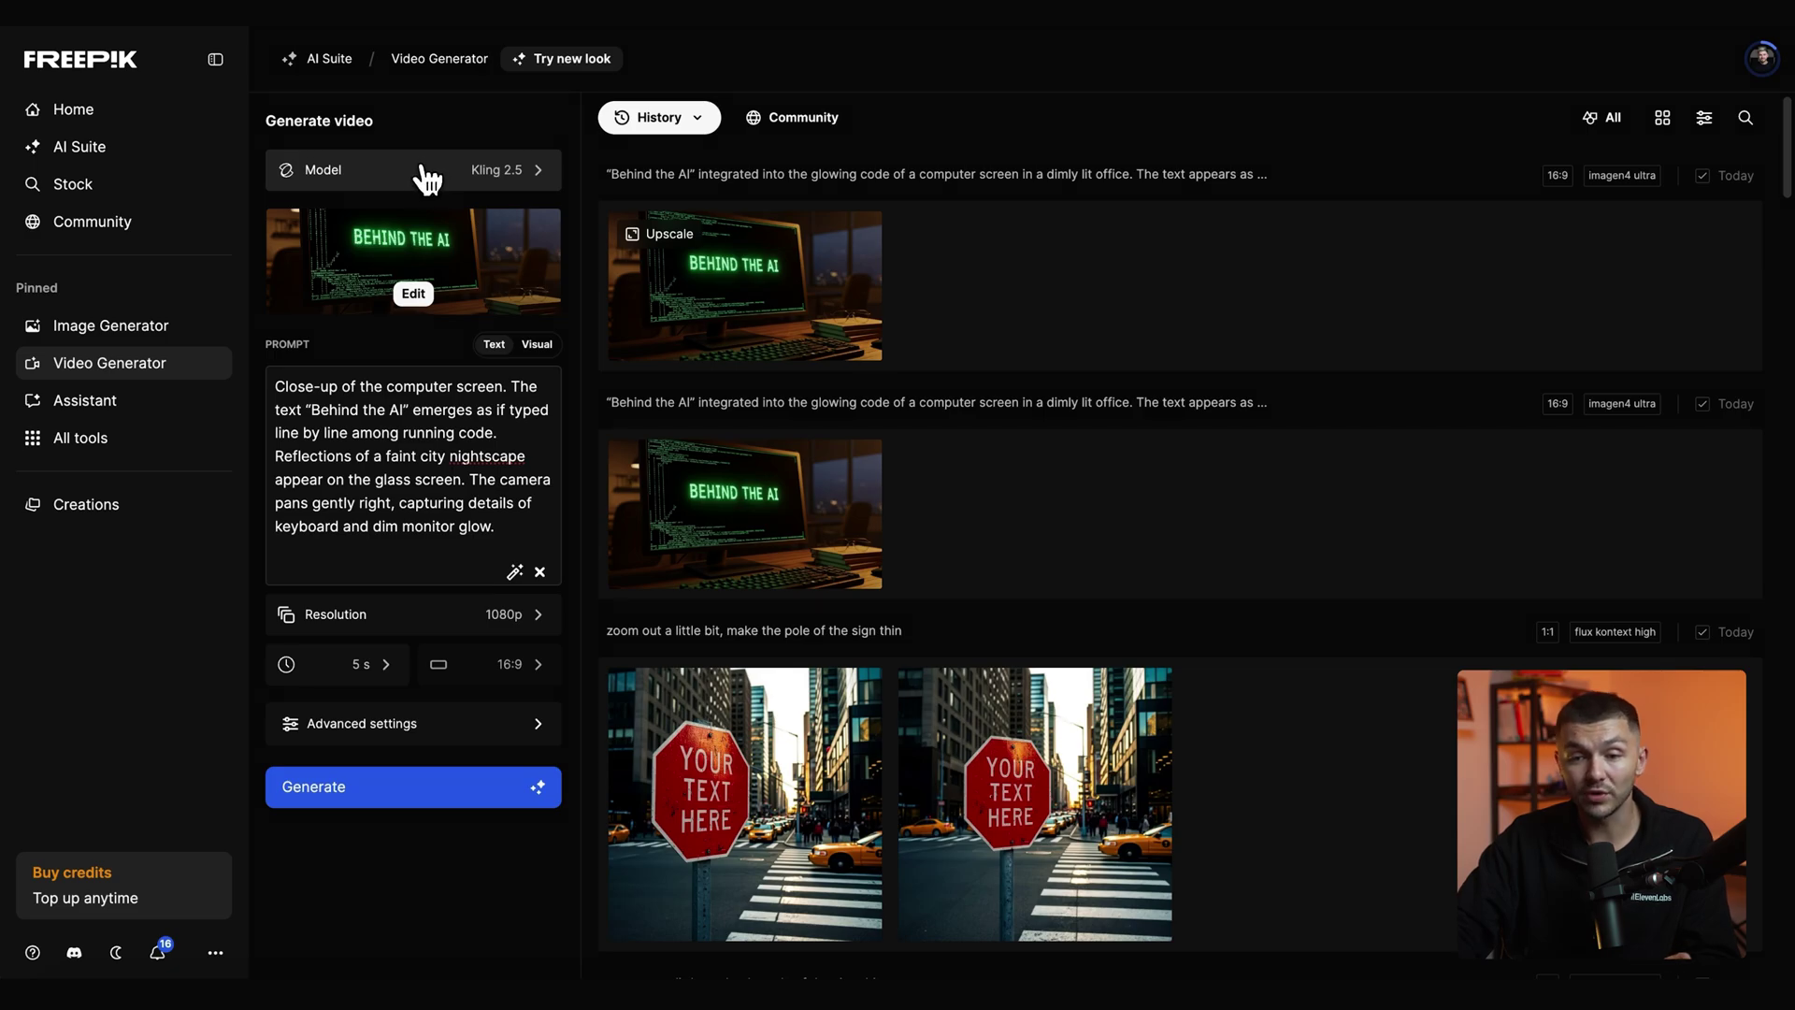
pyautogui.click(426, 177)
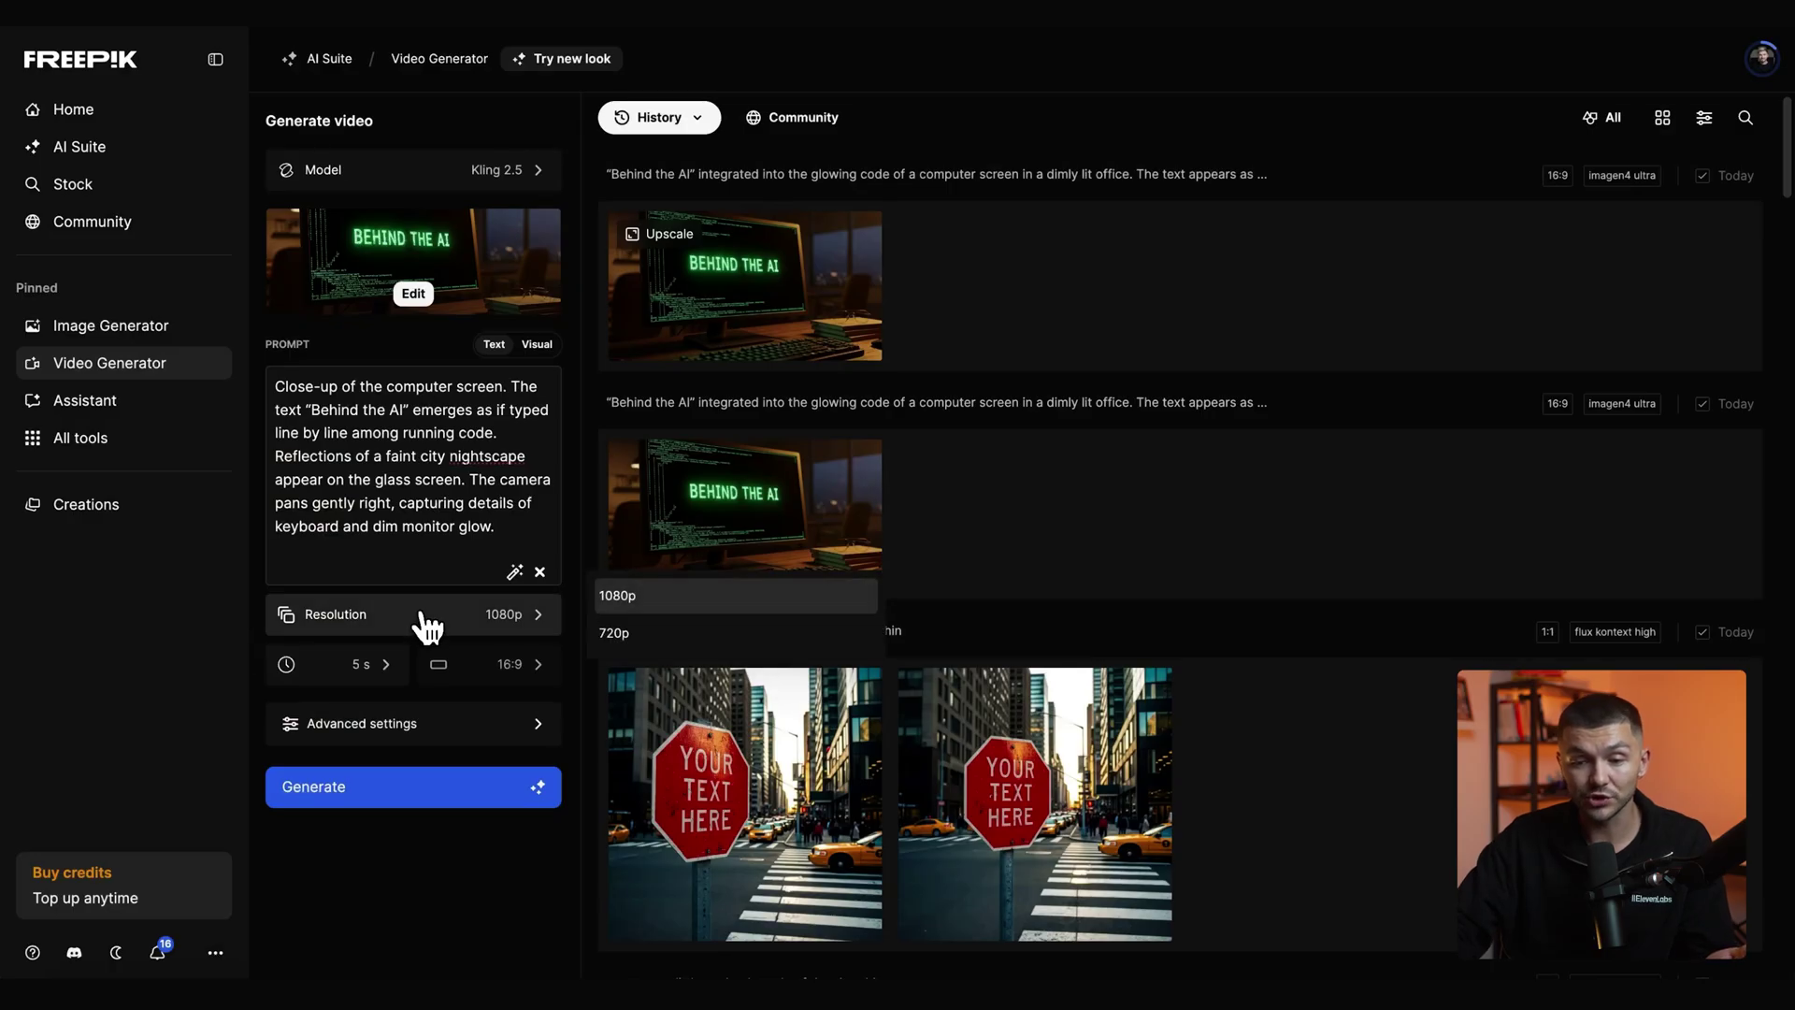
pyautogui.click(645, 598)
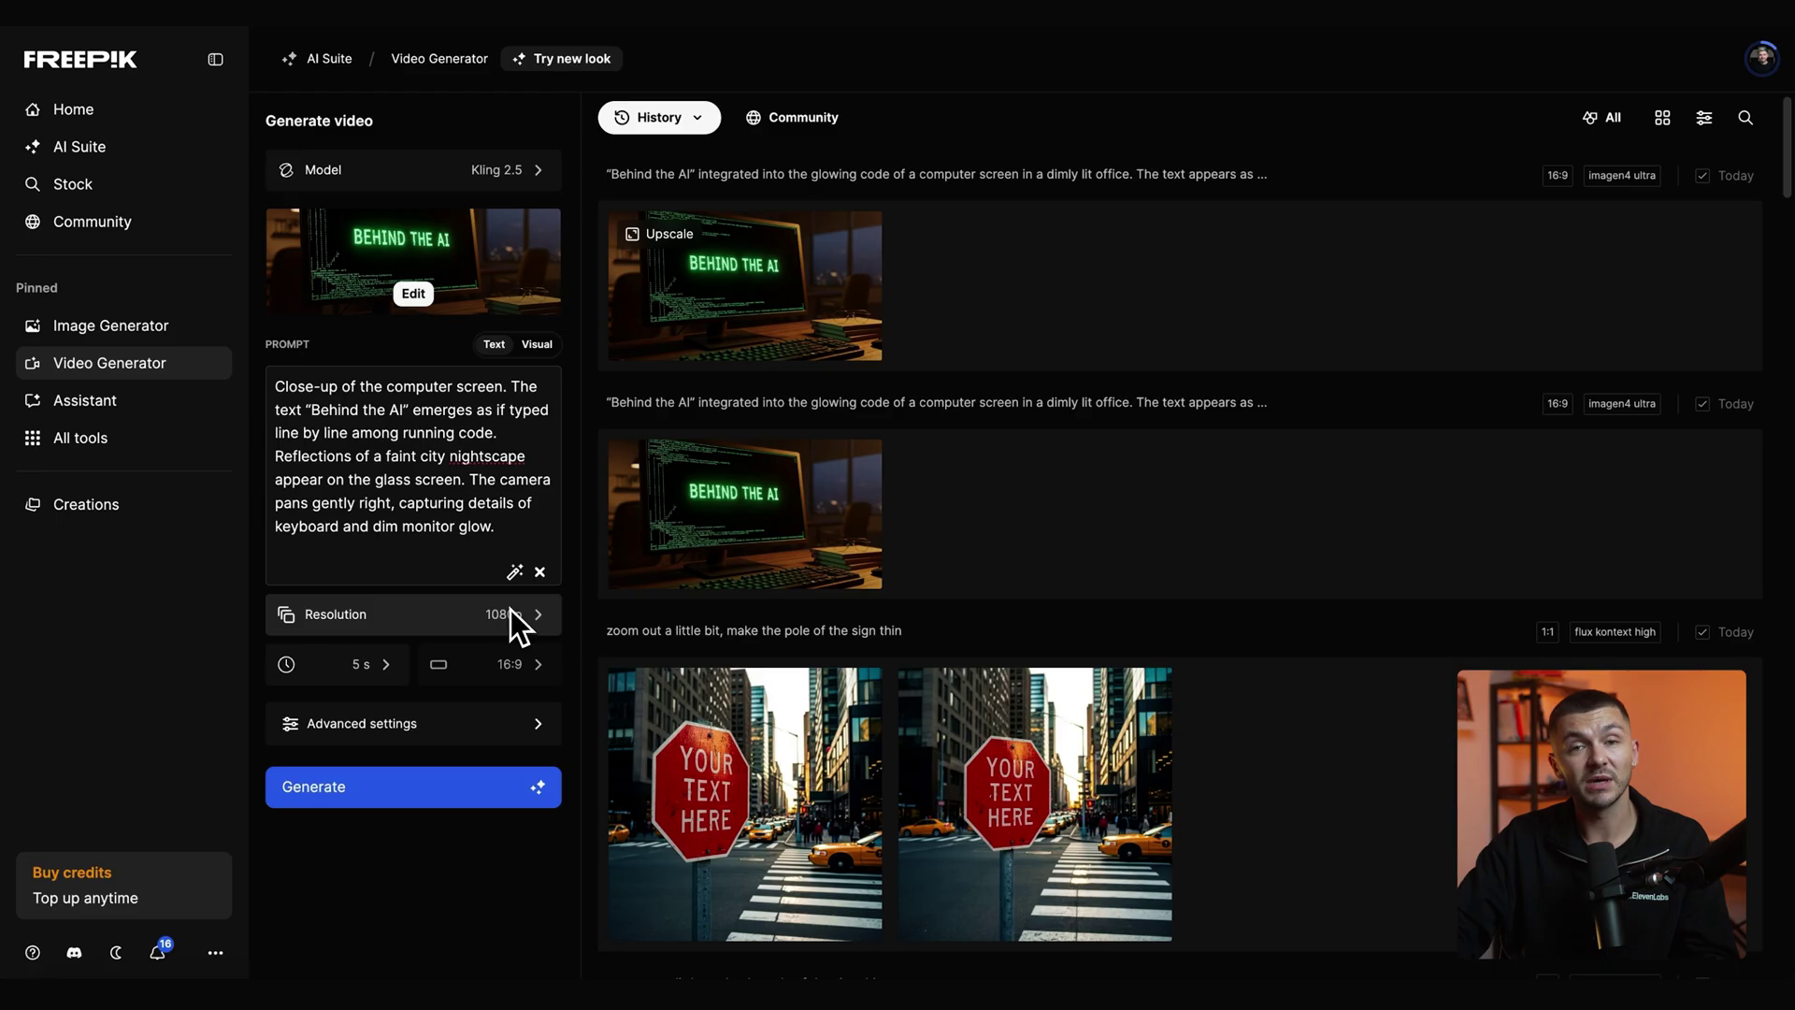
pyautogui.click(358, 671)
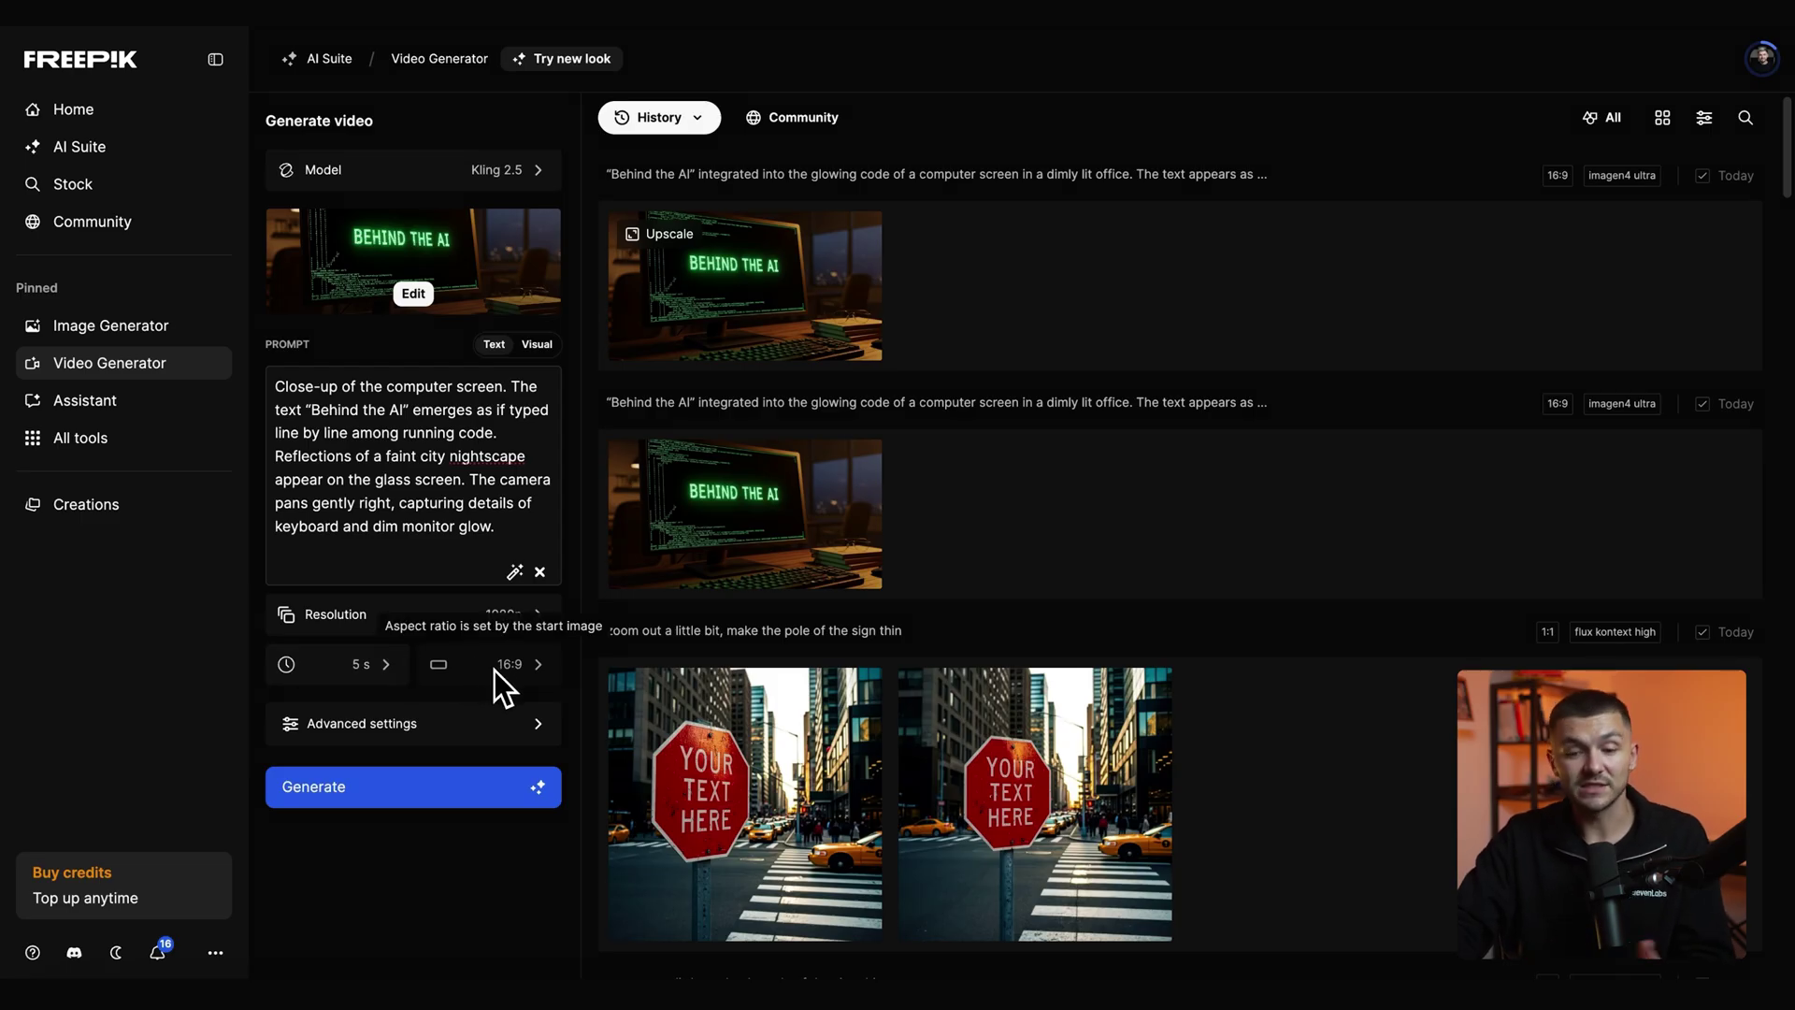
pyautogui.click(399, 809)
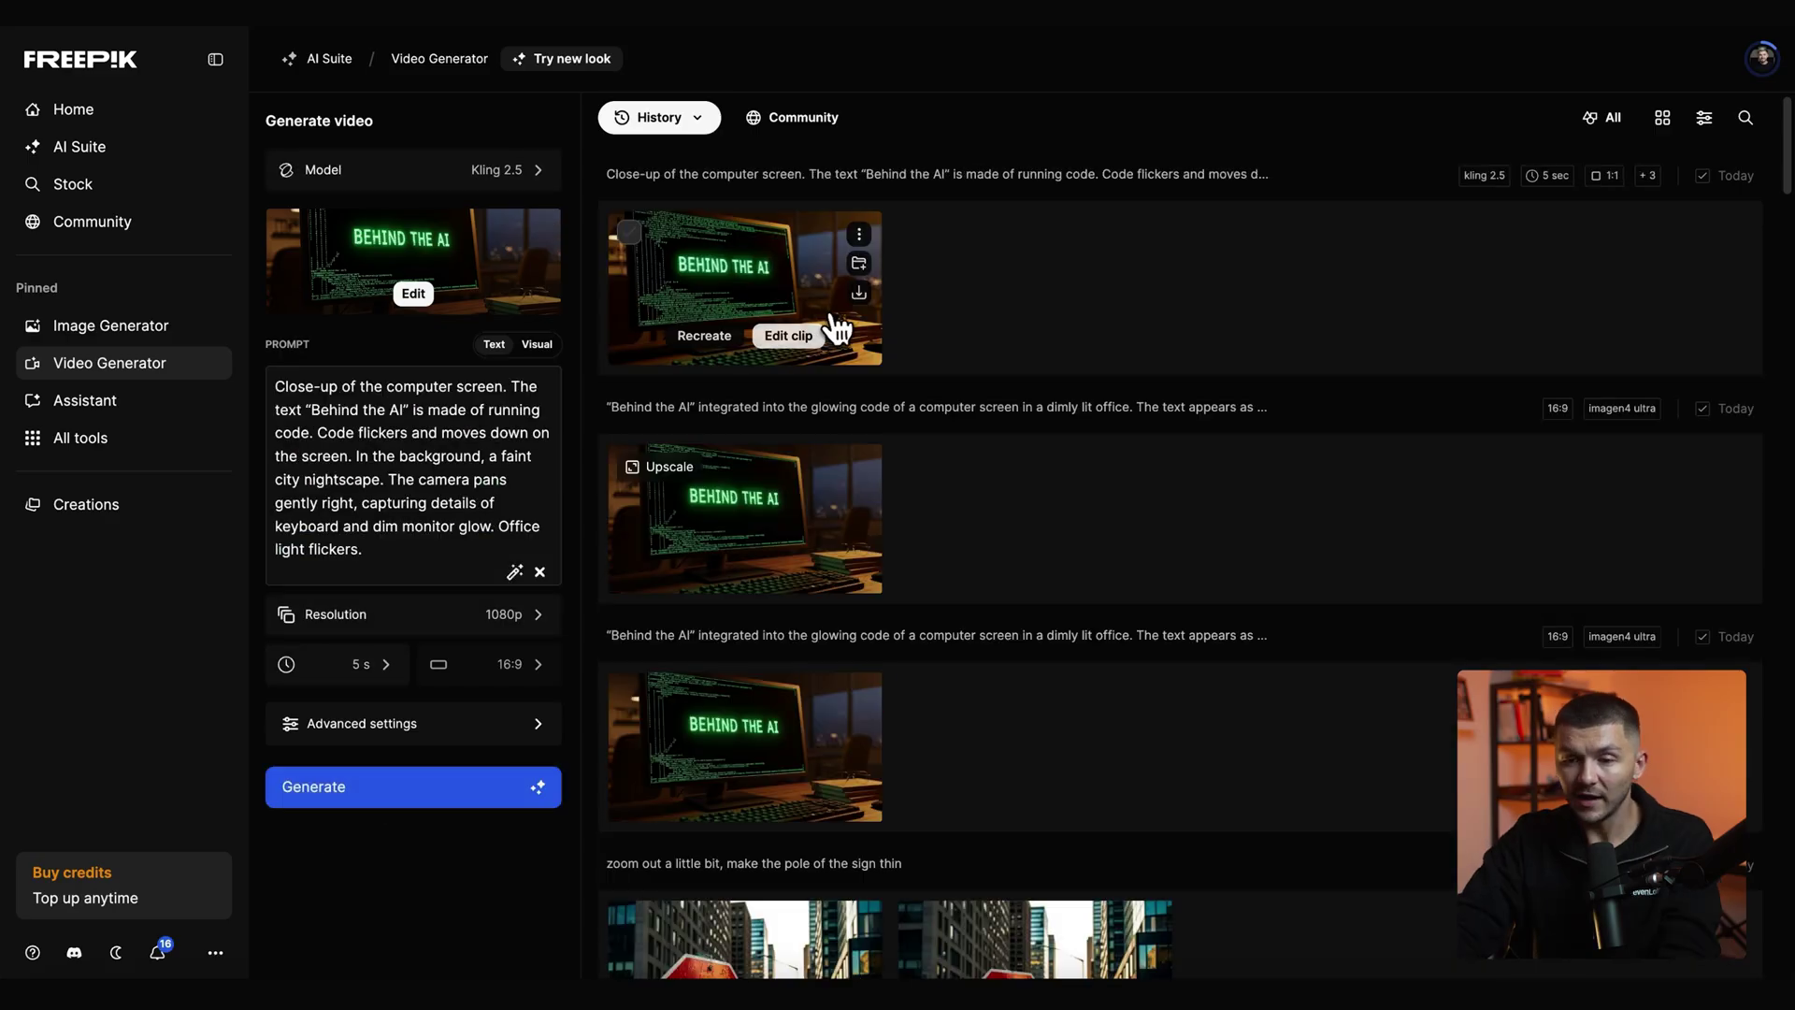
# Download the finished Behind the AI video as an MP4 and move the clip onto V1 in Premiere.
pyautogui.click(841, 234)
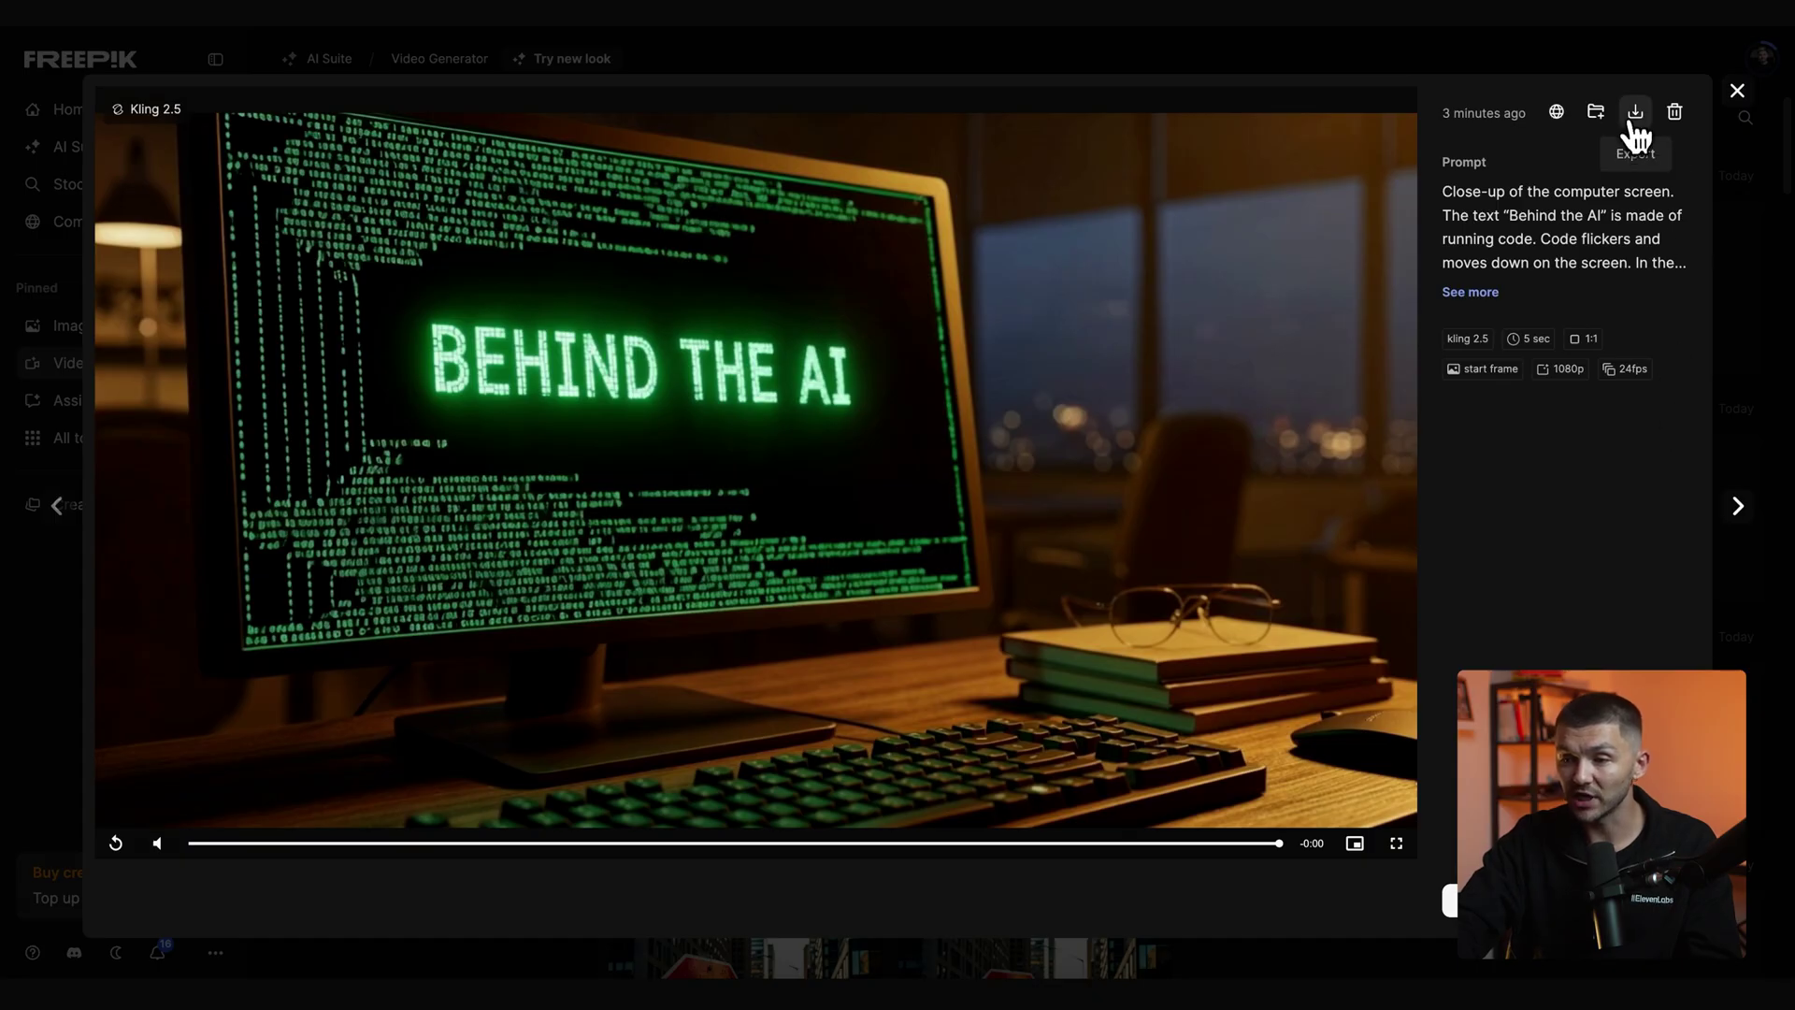
pyautogui.click(1635, 114)
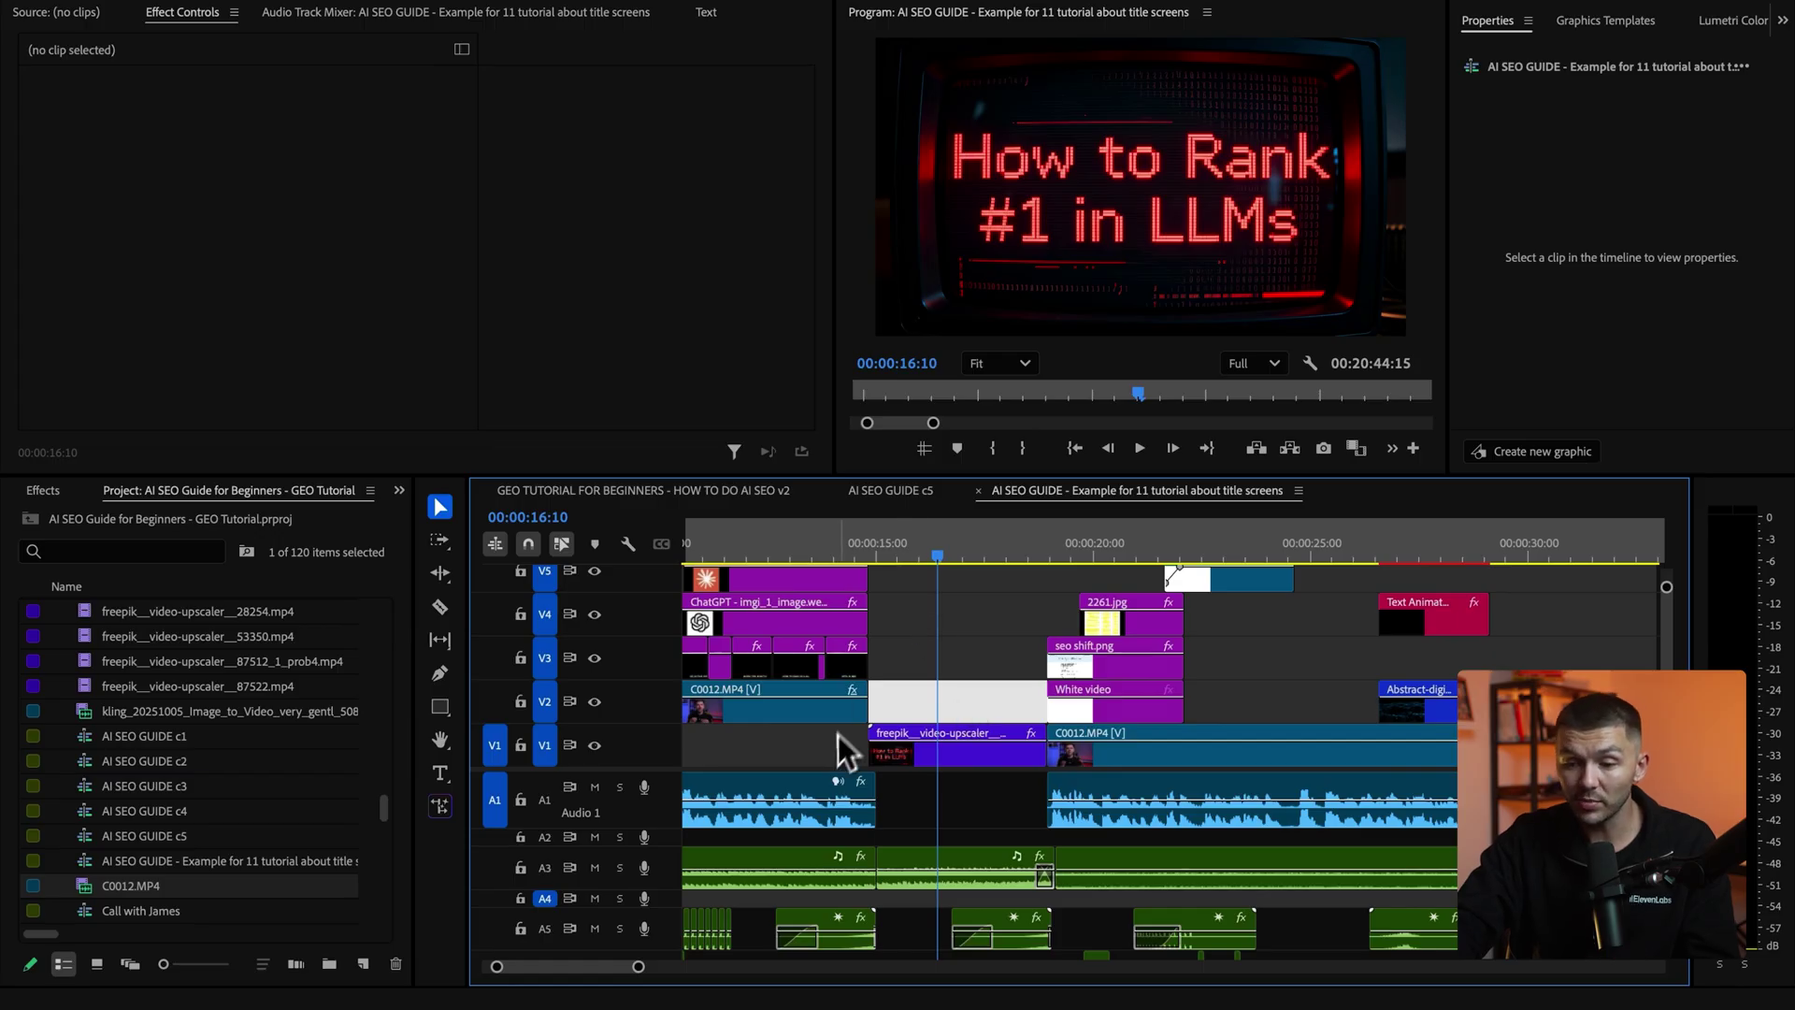
pyautogui.moveTo(838, 733); pyautogui.dragTo(923, 755)
# Mute audio tracks A3 and A5 and preview the title section.
pyautogui.press('=')
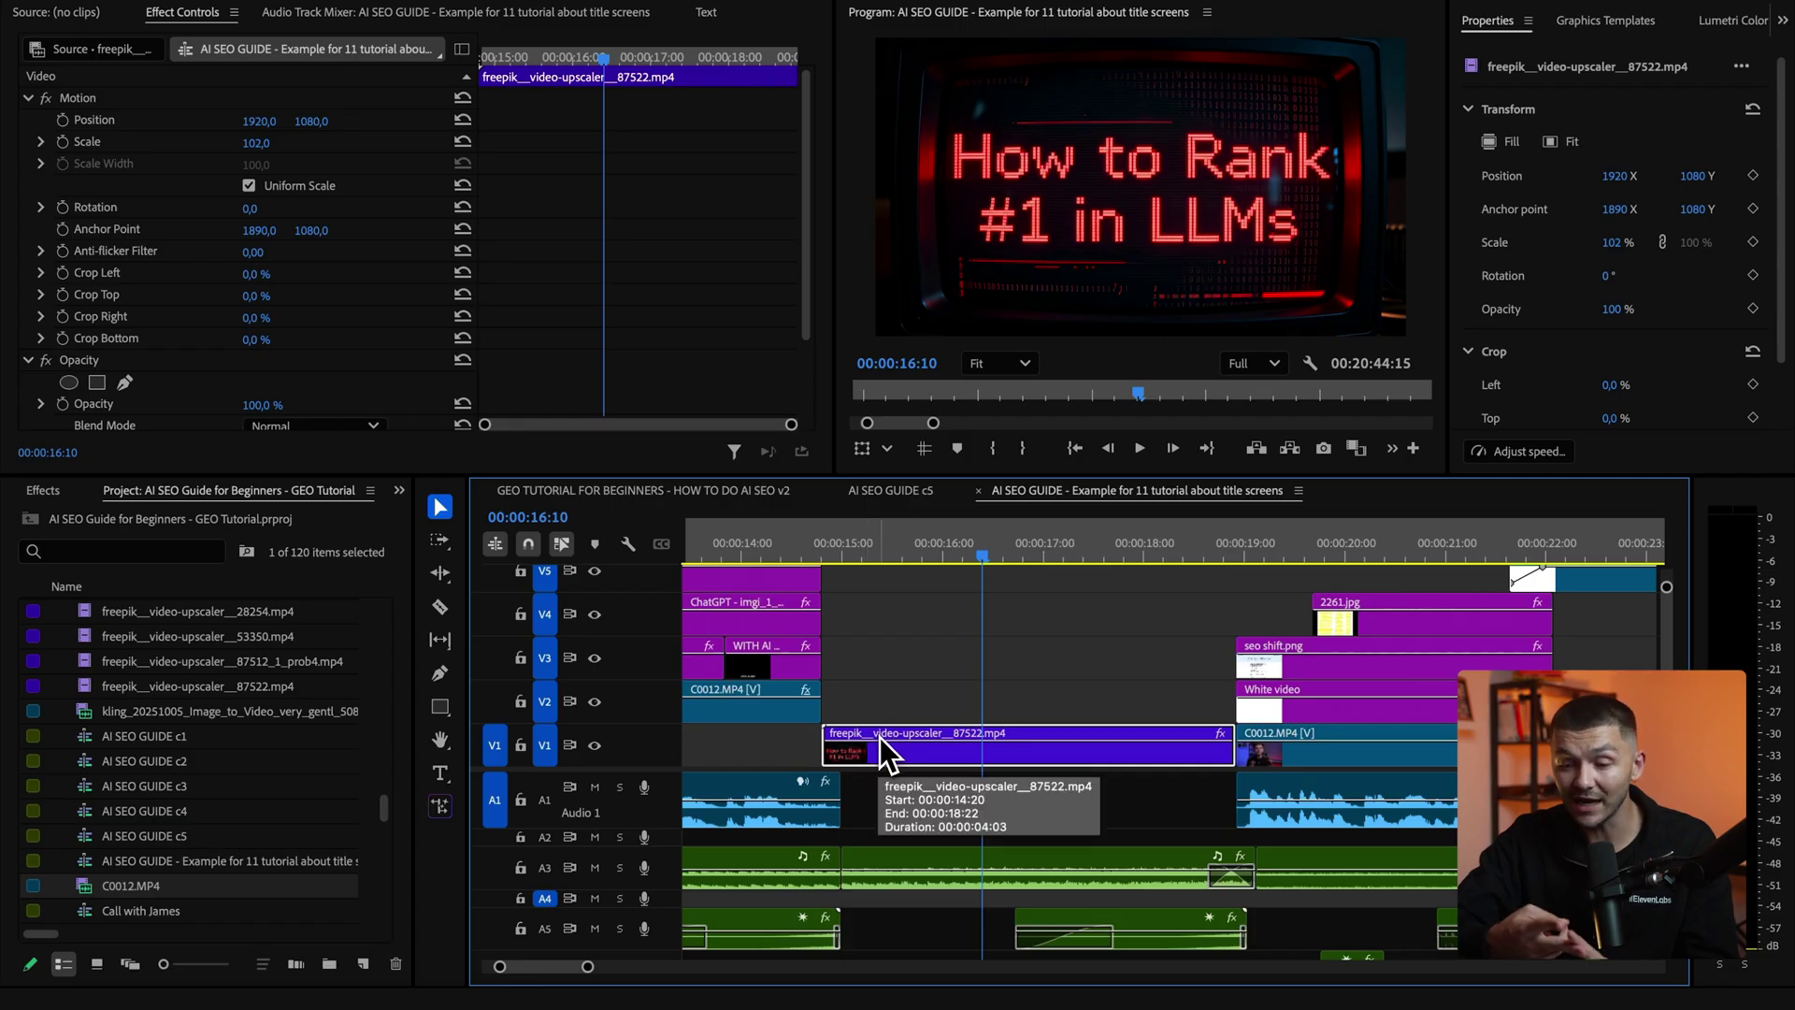
pyautogui.press('-')
pyautogui.press('-')
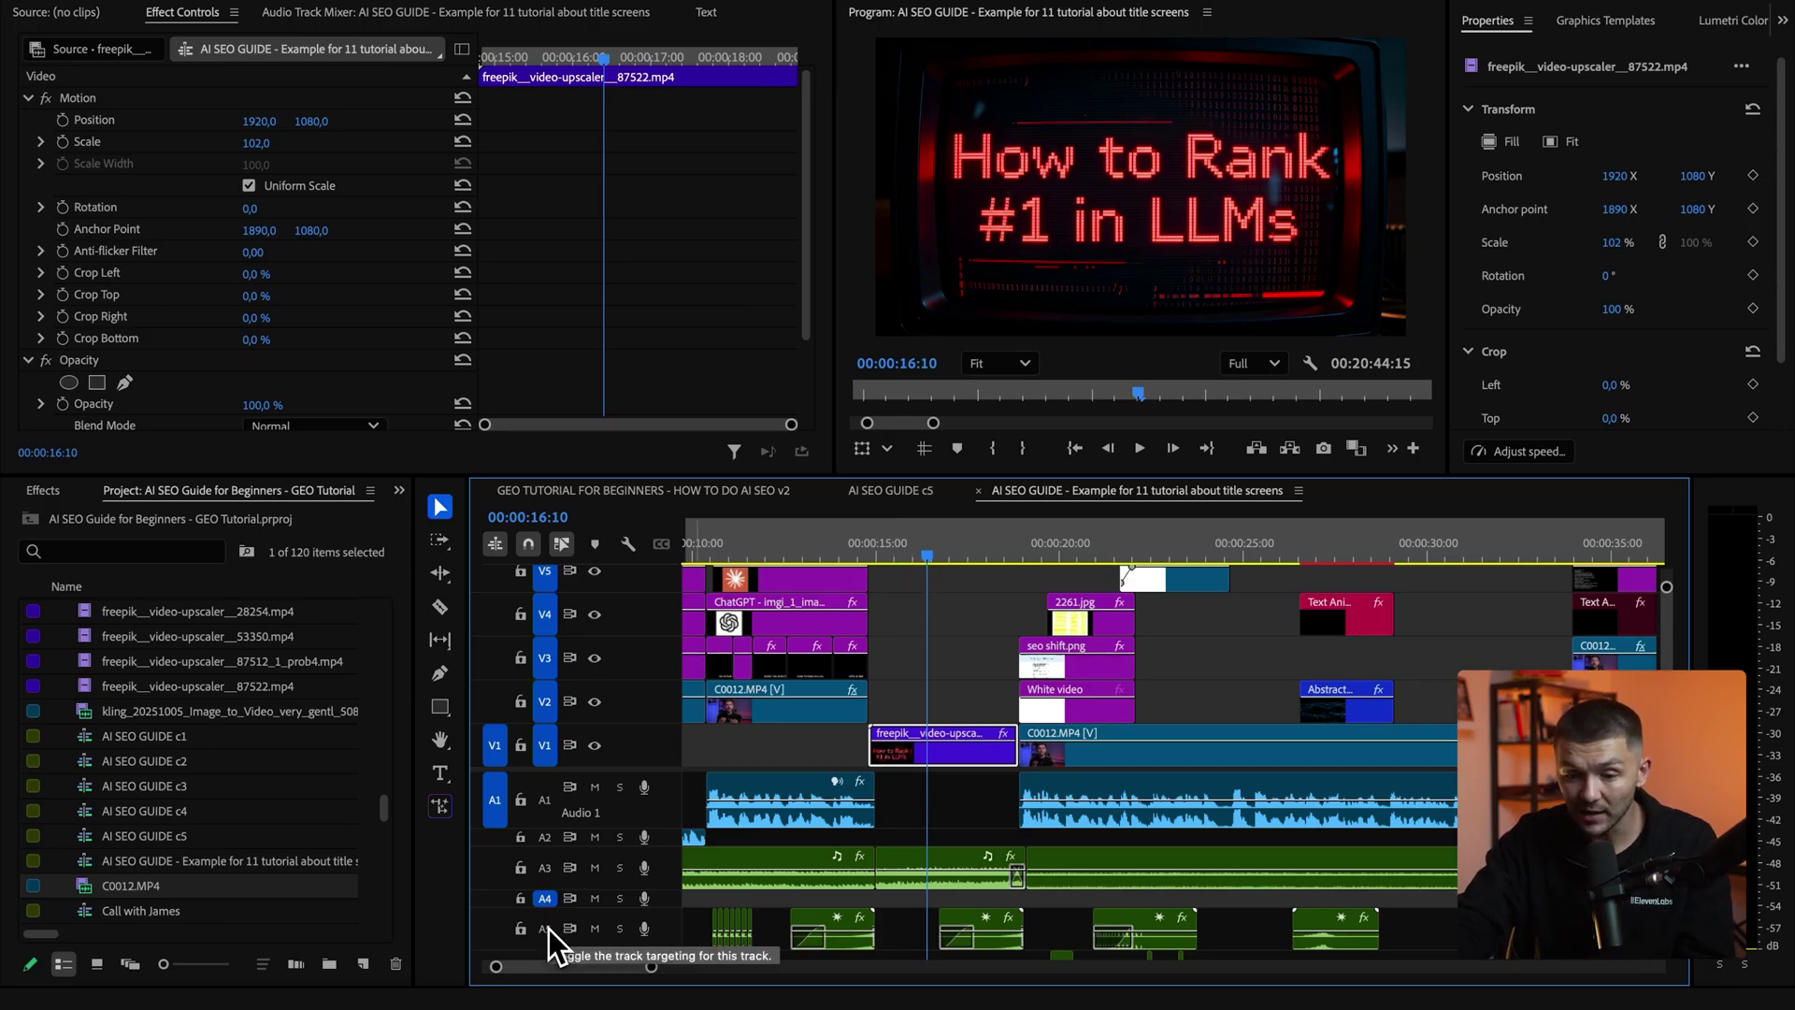
pyautogui.click(597, 928)
pyautogui.click(597, 869)
pyautogui.click(841, 552)
pyautogui.press('space')
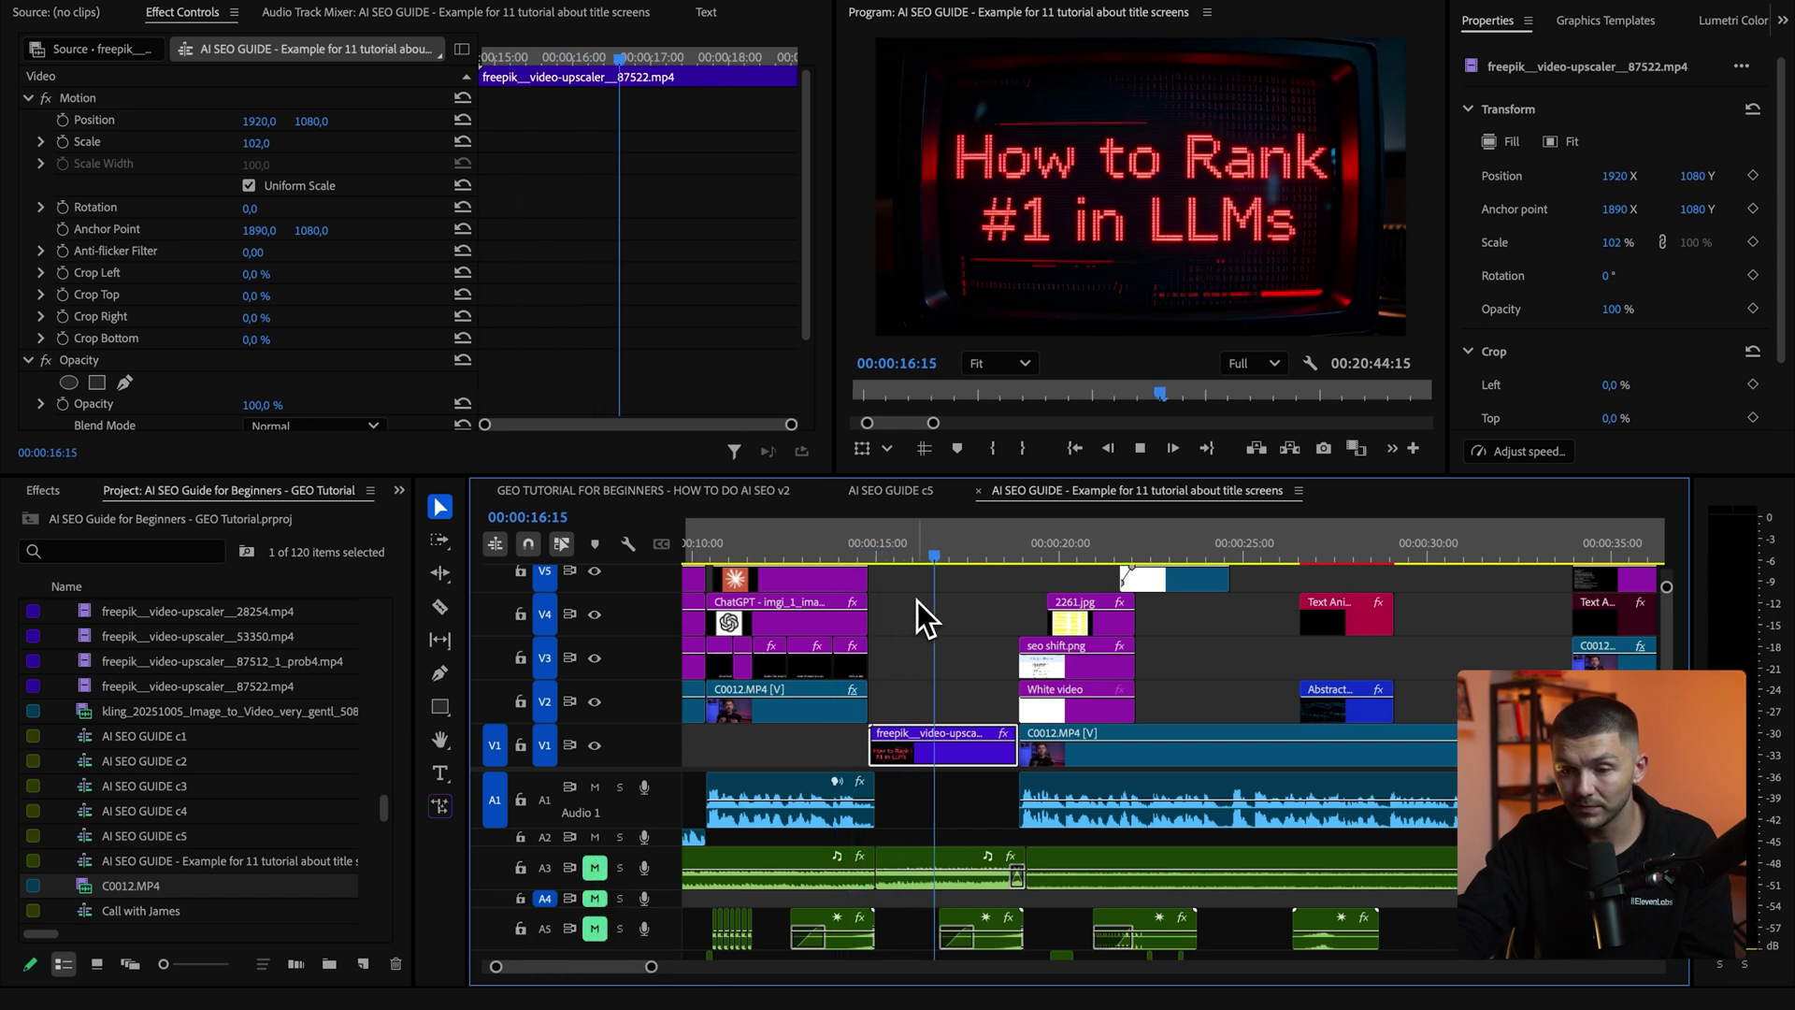
pyautogui.press('space')
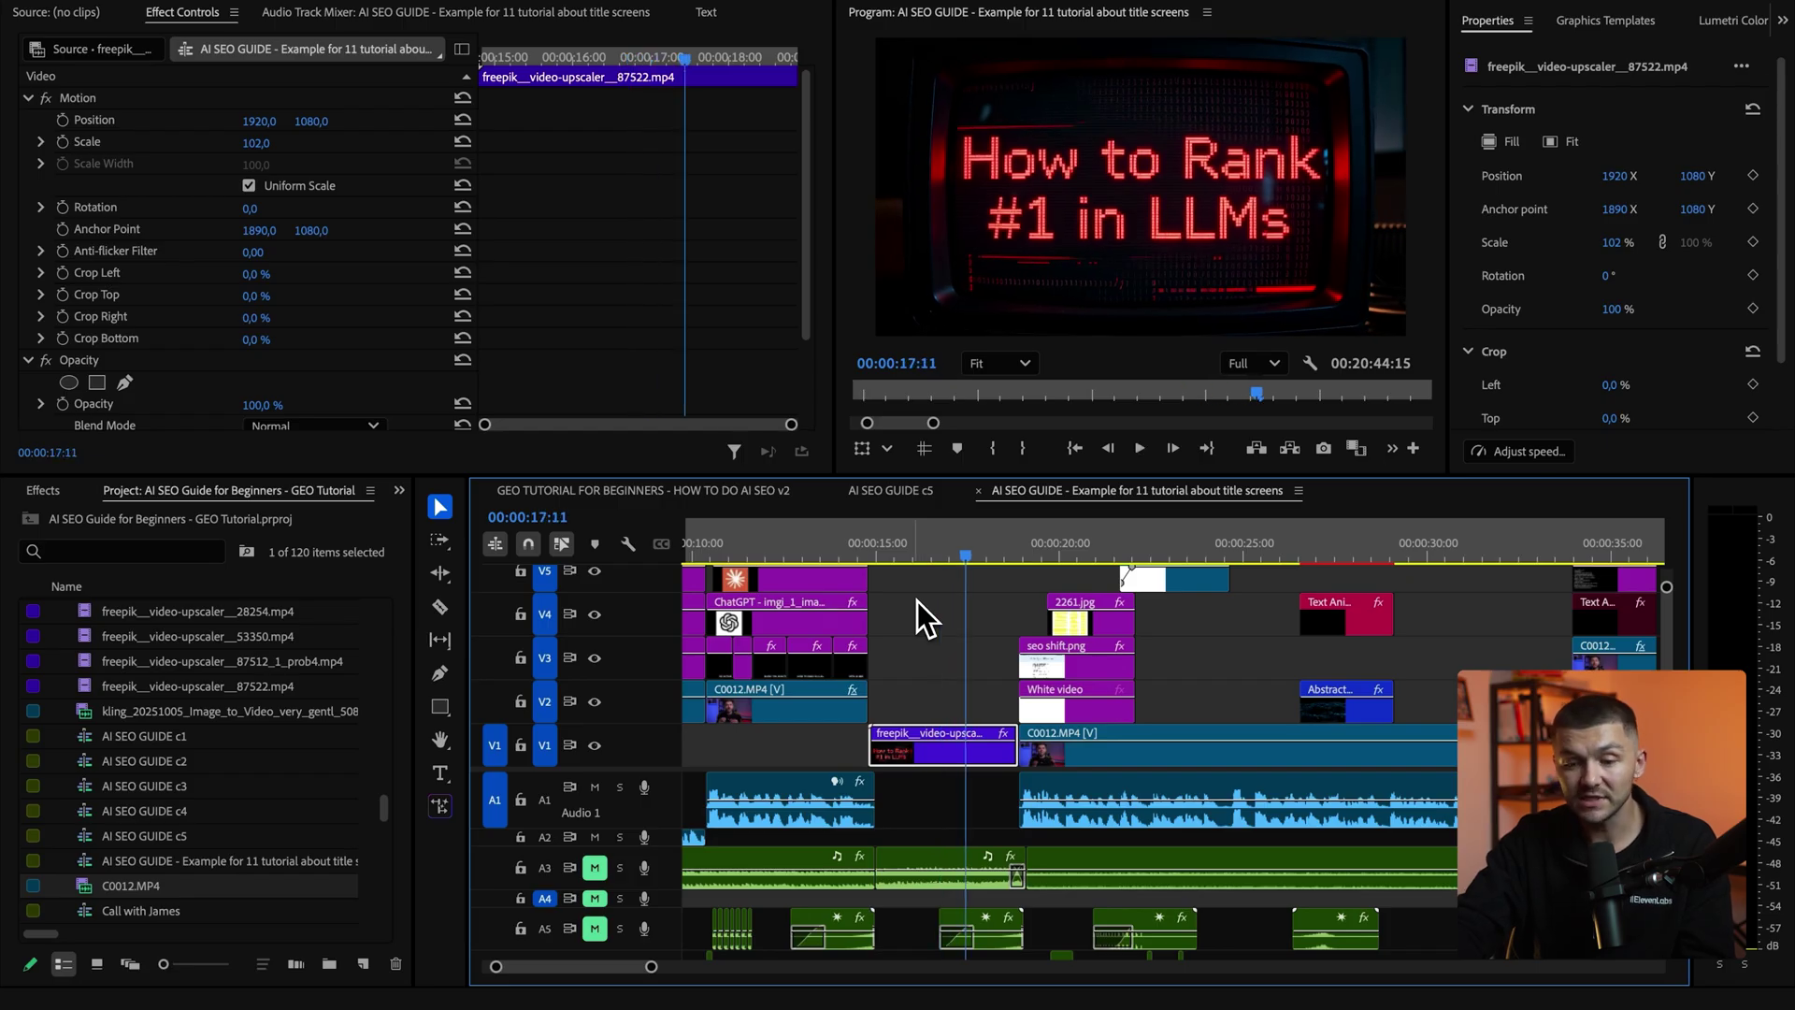
# Unmute A4 and A5, play the lead-in to the title, and select the reverse cymbal clip on A5.
pyautogui.click(595, 899)
pyautogui.click(599, 925)
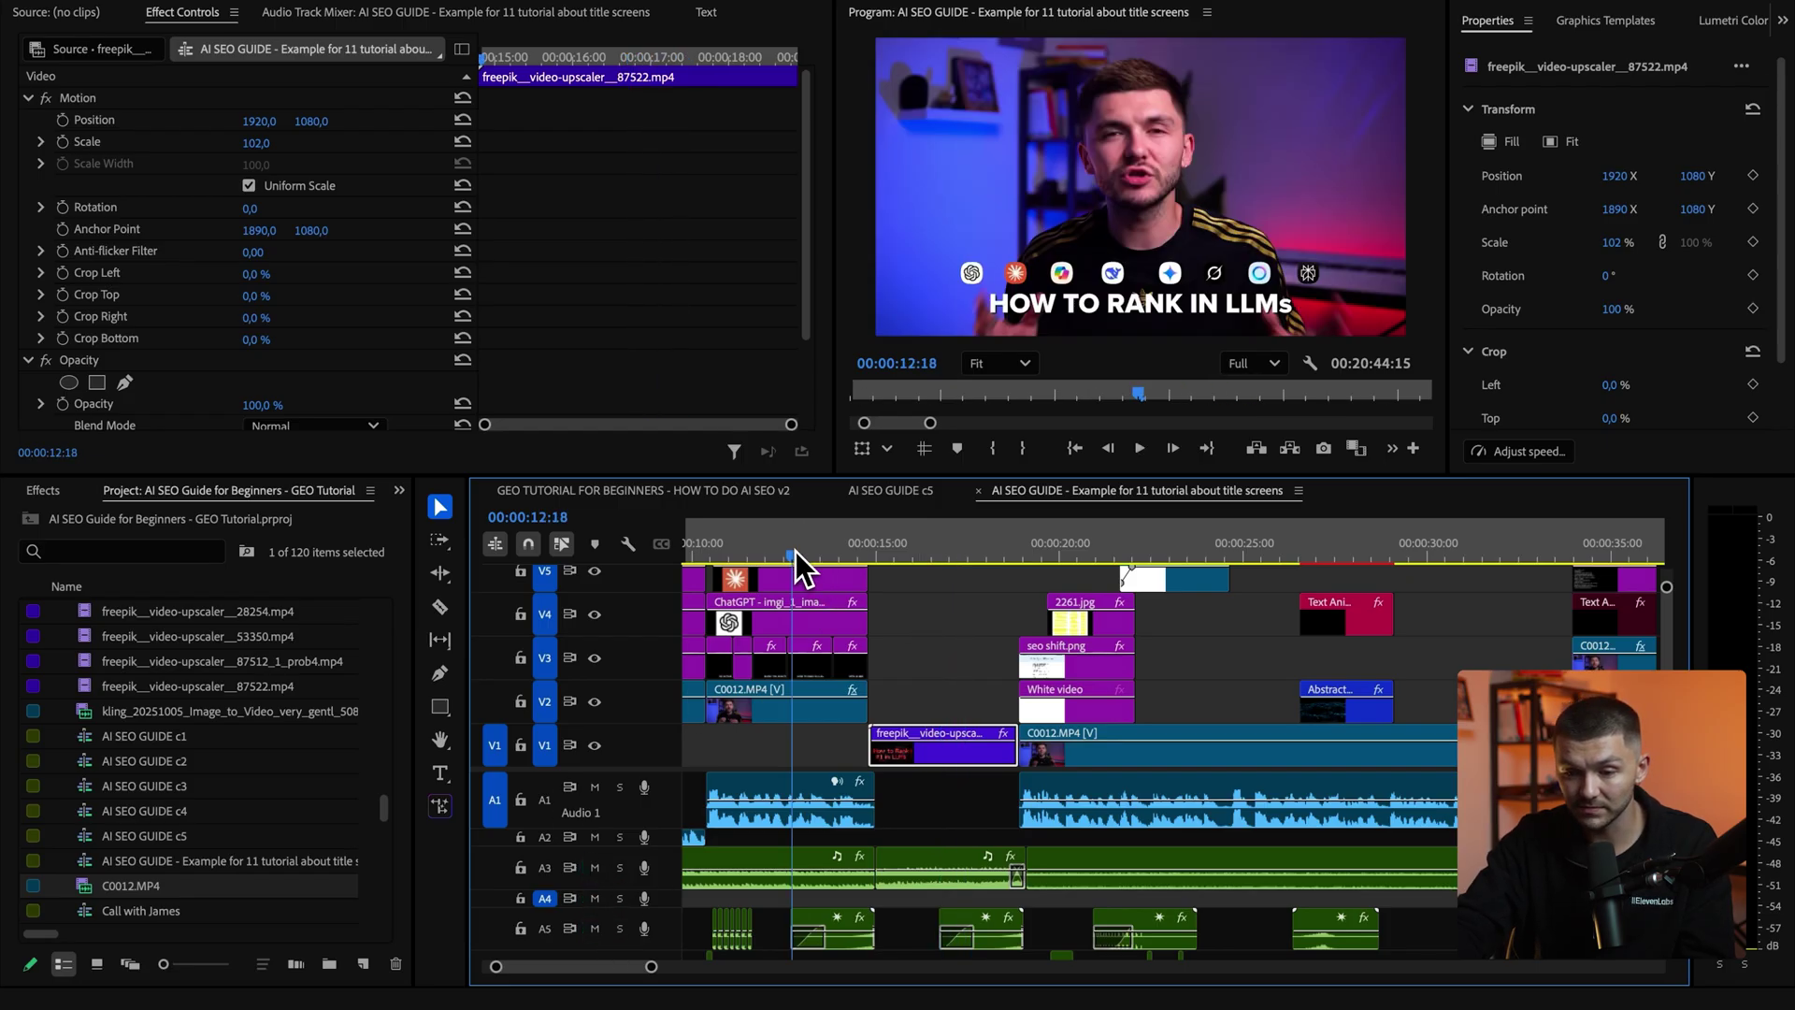
pyautogui.press('space')
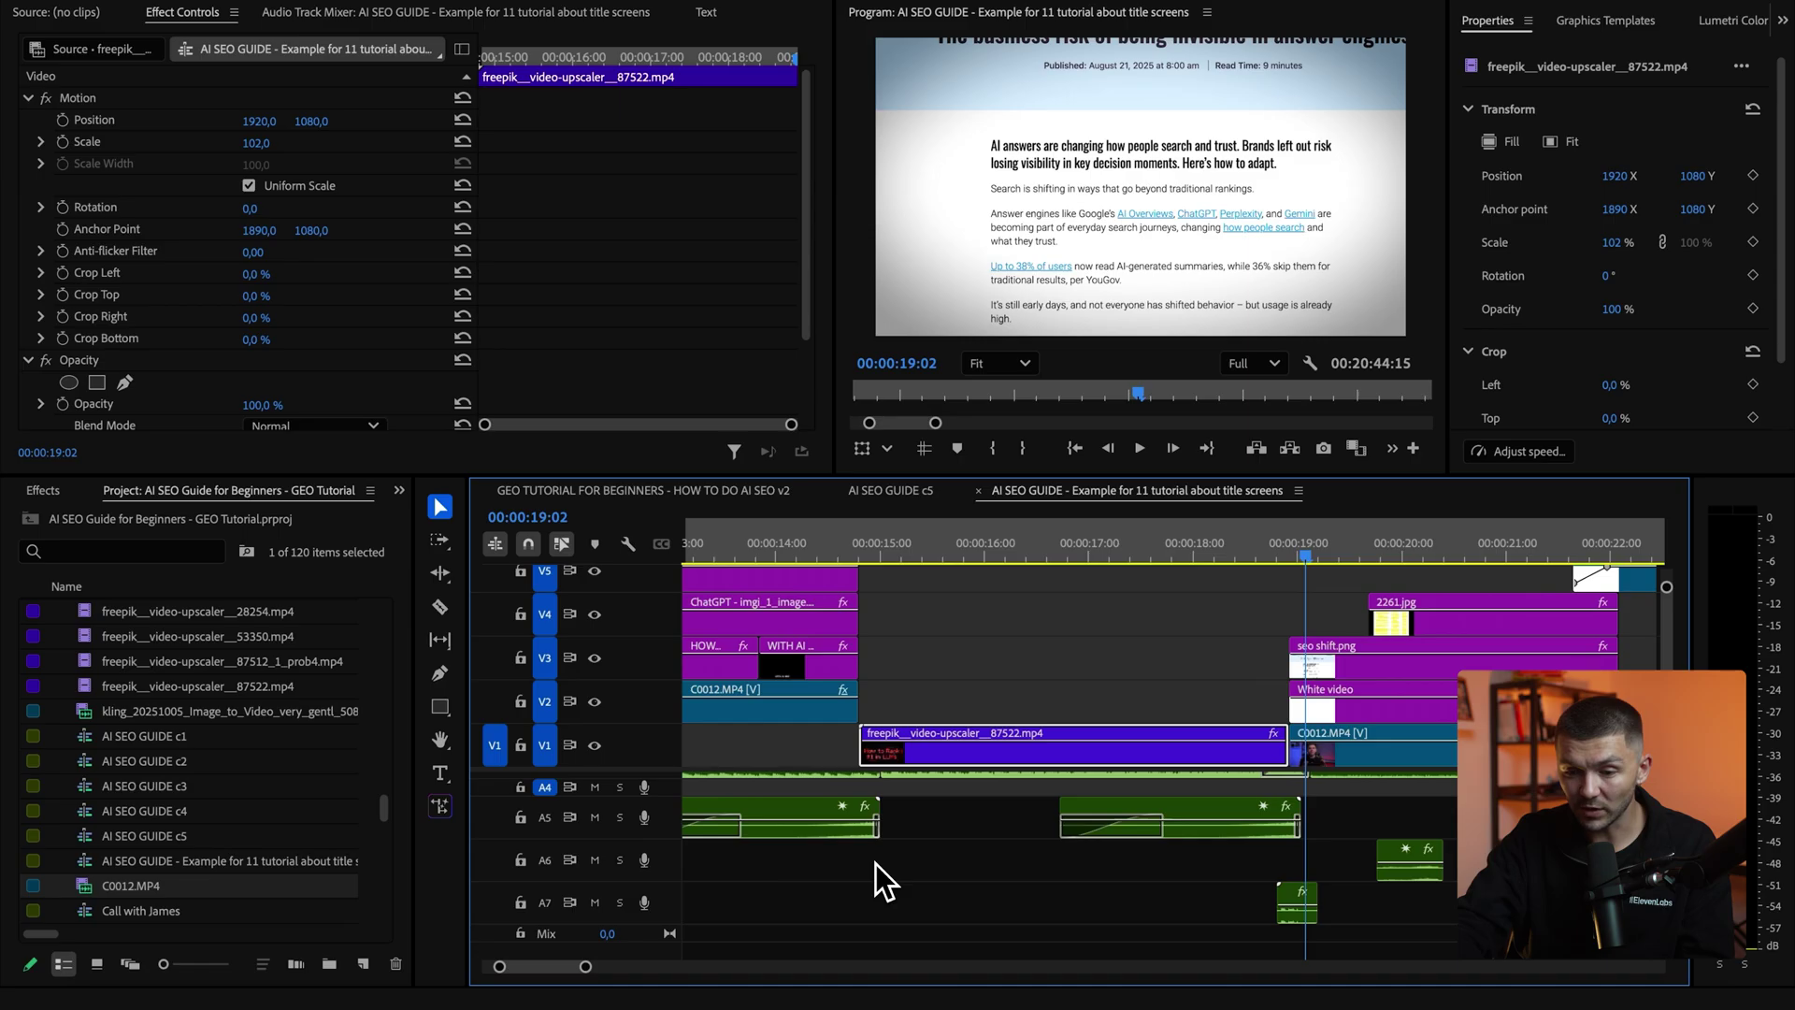
pyautogui.scroll(1, 876, 864)
pyautogui.click(850, 853)
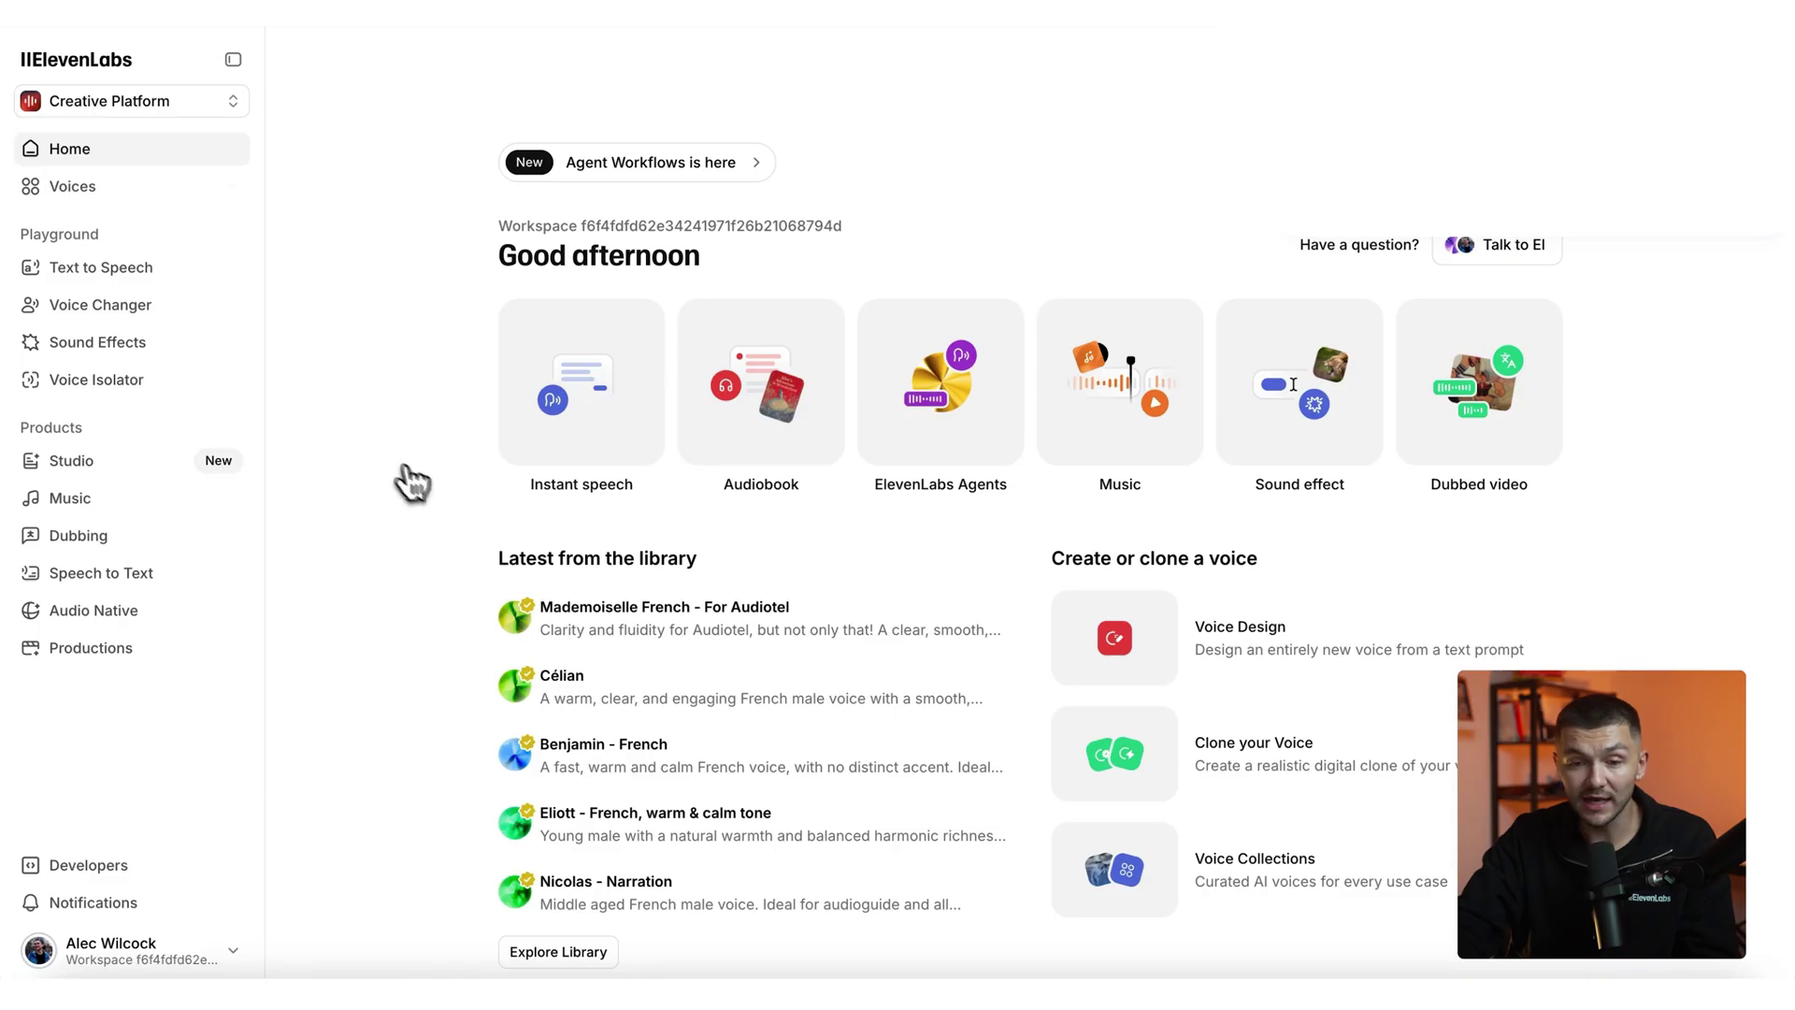
# Generate a 30-second 'dynamic tech intro arpeggiator background music' track in ElevenLabs Music.
pyautogui.click(118, 360)
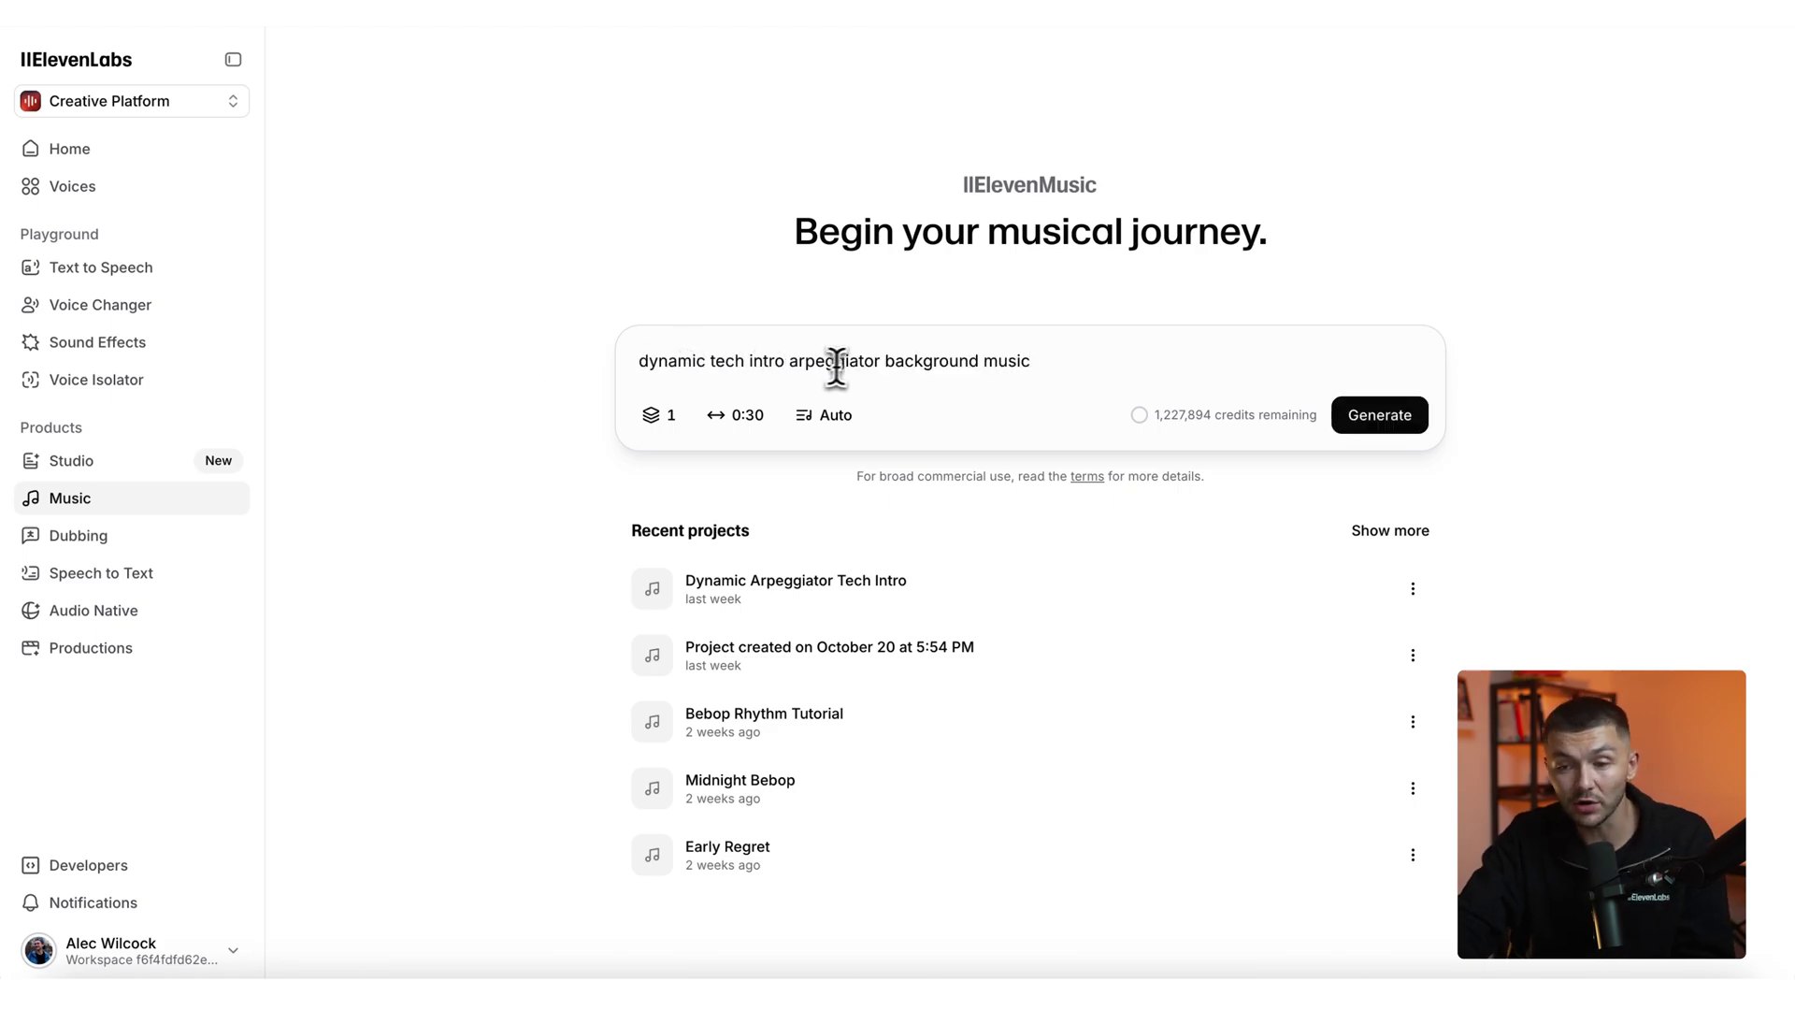
pyautogui.click(1365, 430)
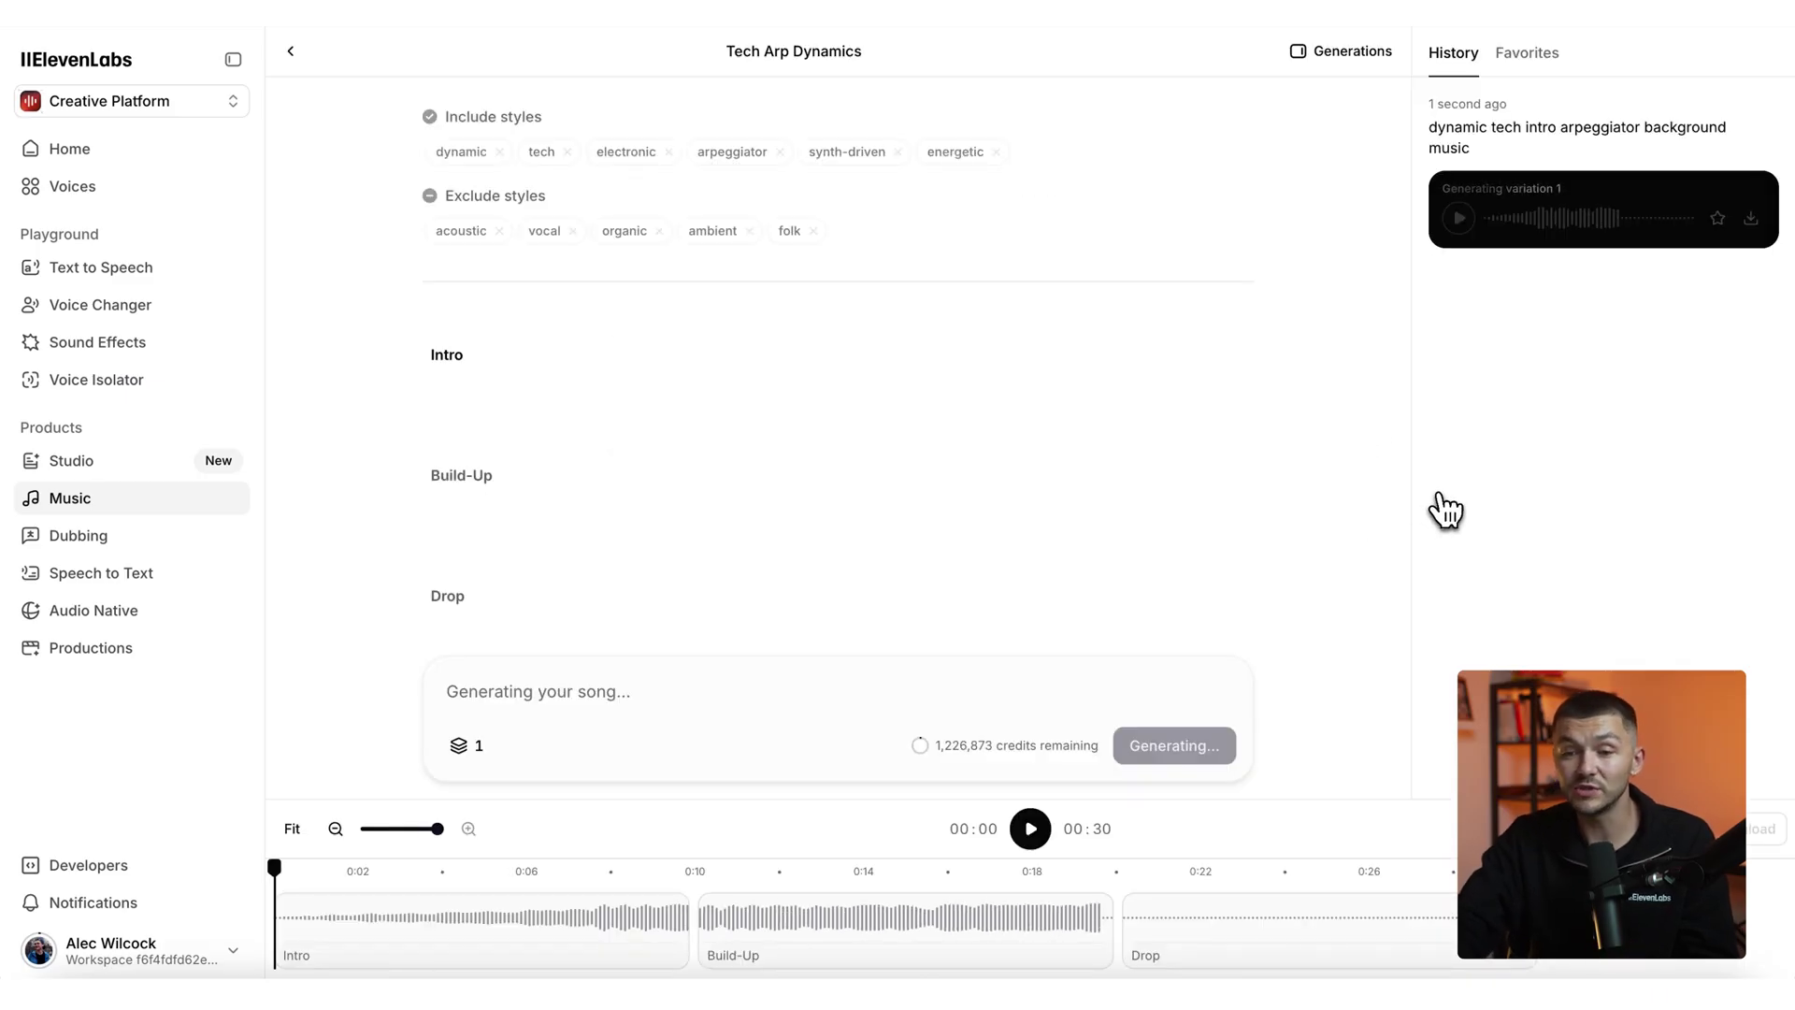
# Preview the Tech Arp Dynamics variation, save it as a WAV, and return to Premiere Pro.
pyautogui.click(1032, 832)
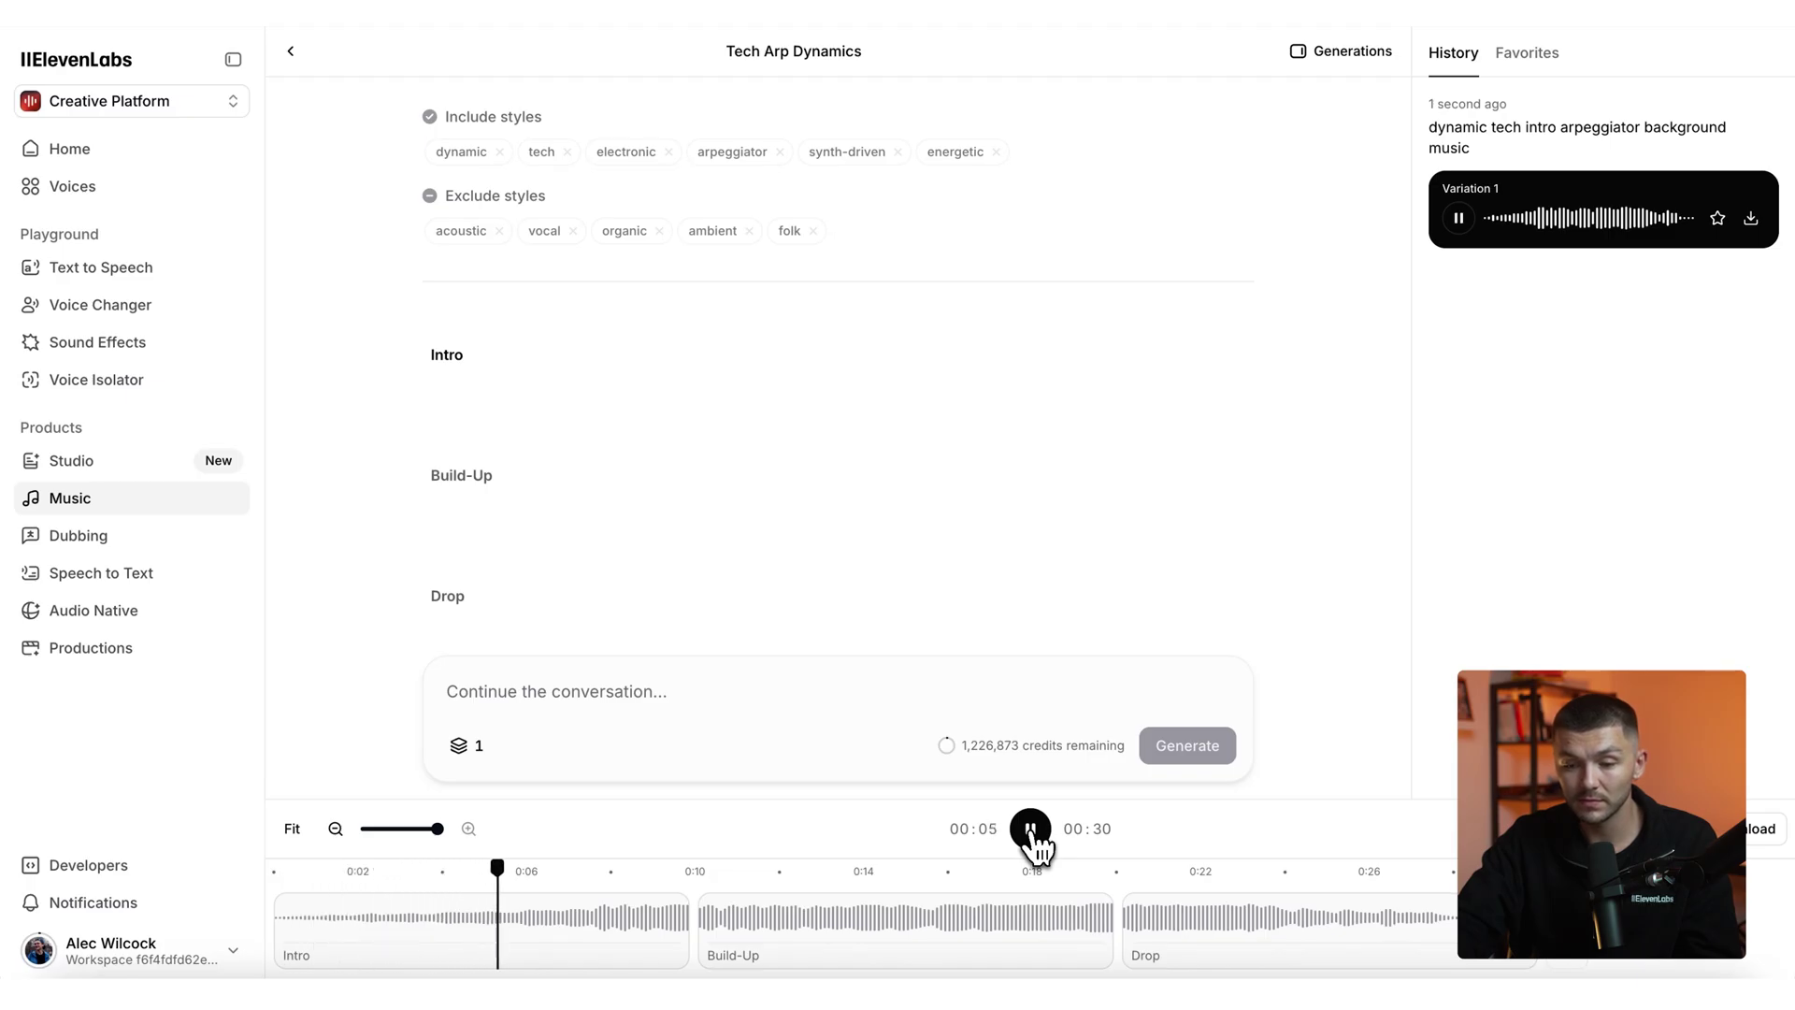
pyautogui.click(1033, 830)
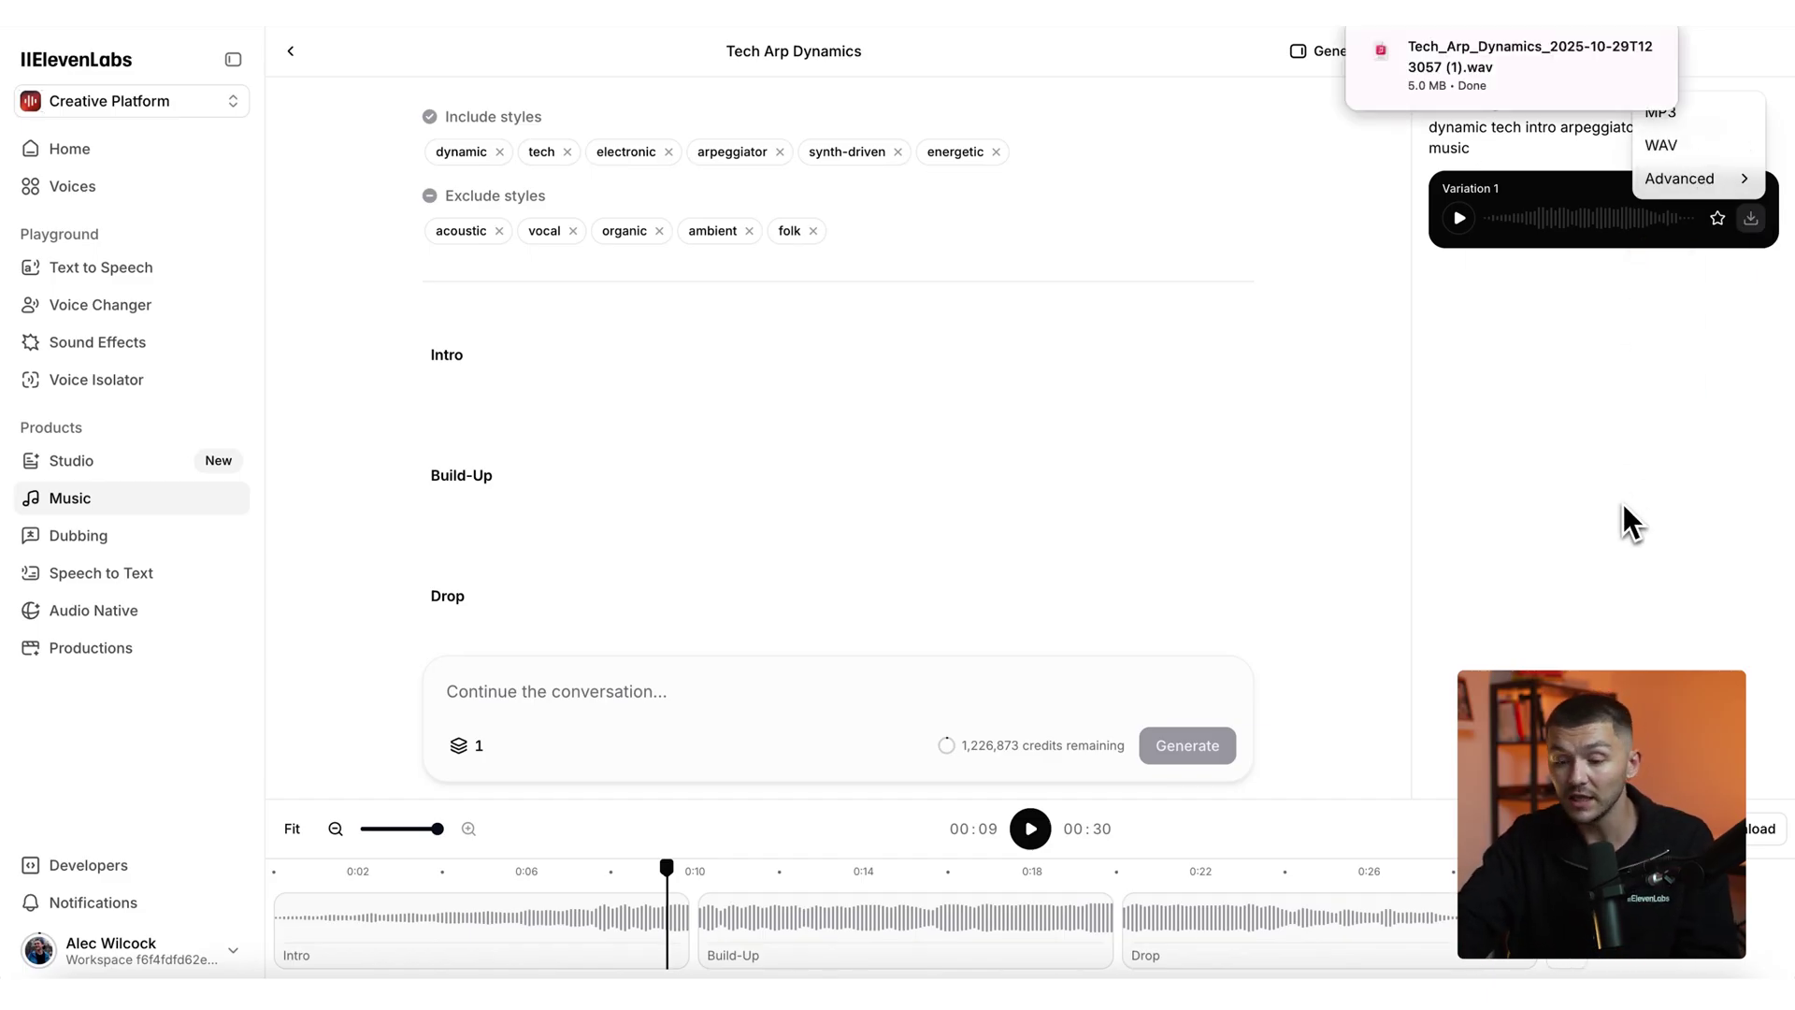
pyautogui.click(872, 993)
pyautogui.scroll(2, 922, 917)
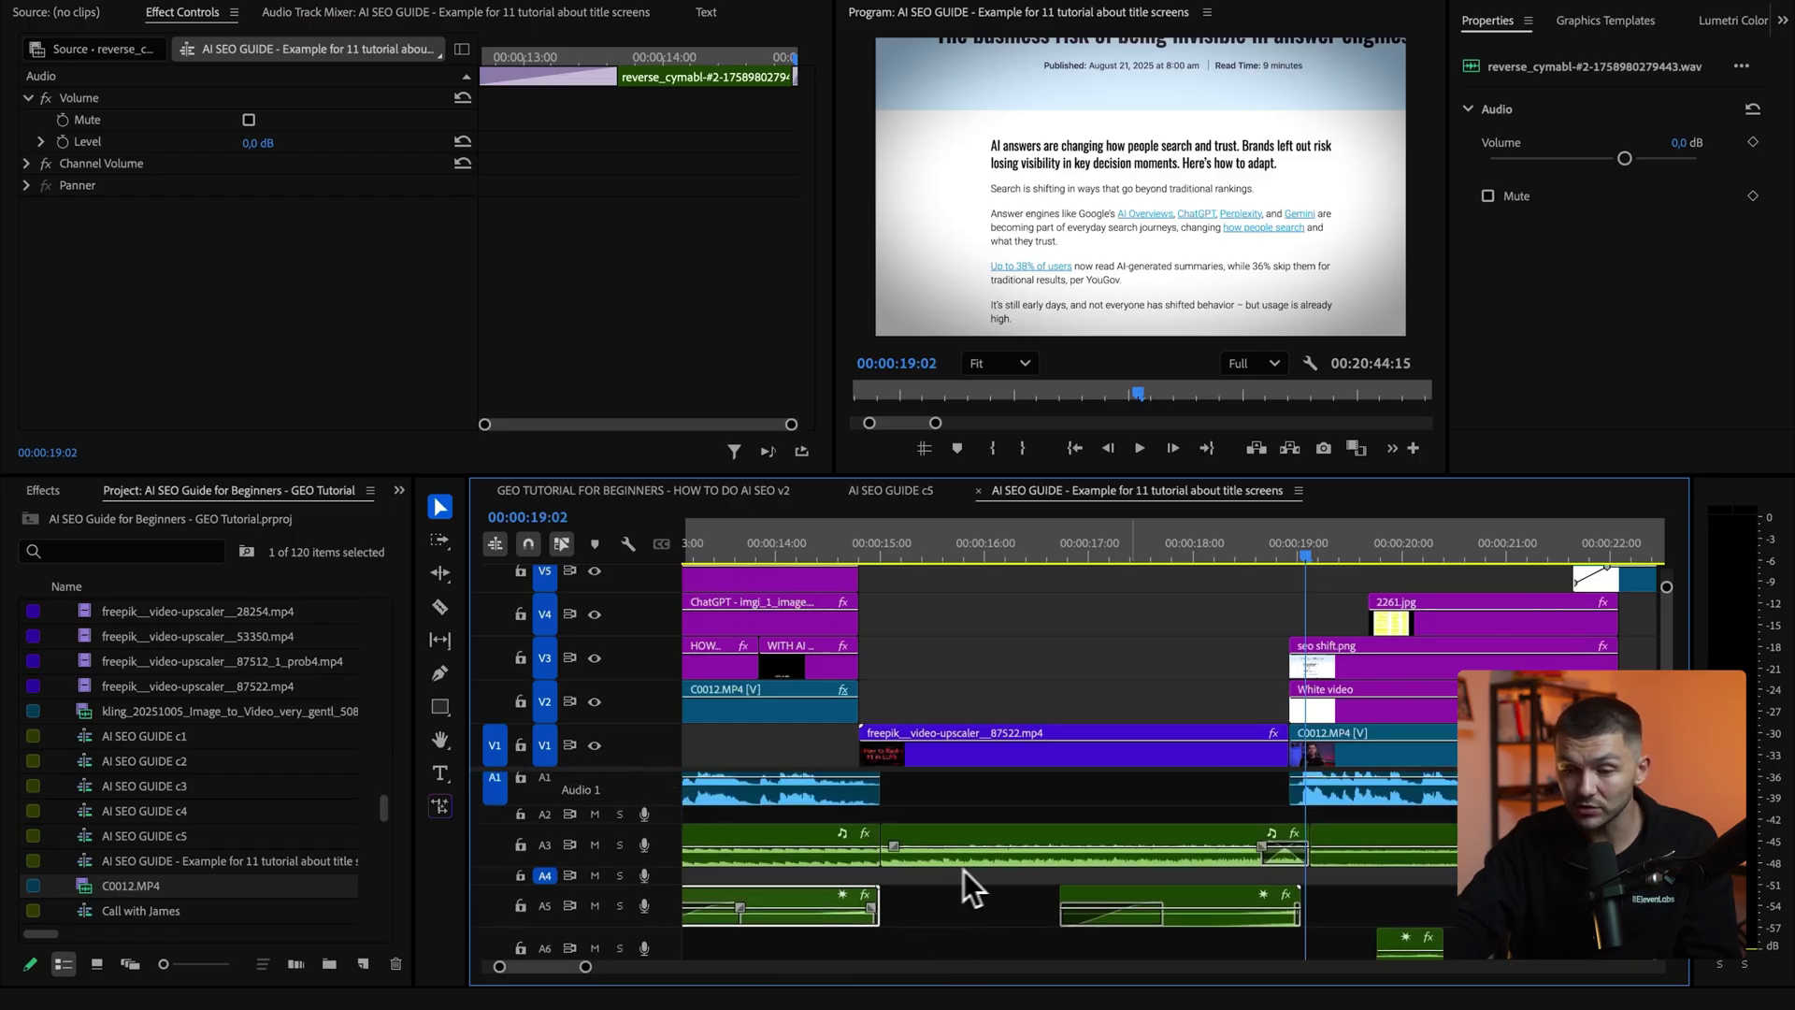
# Replace the old A3 clips with the new Tech_Arp_Dynamics music WAV.
pyautogui.click(1311, 819)
pyautogui.press('Delete')
pyautogui.moveTo(907, 528); pyautogui.dragTo(769, 860)
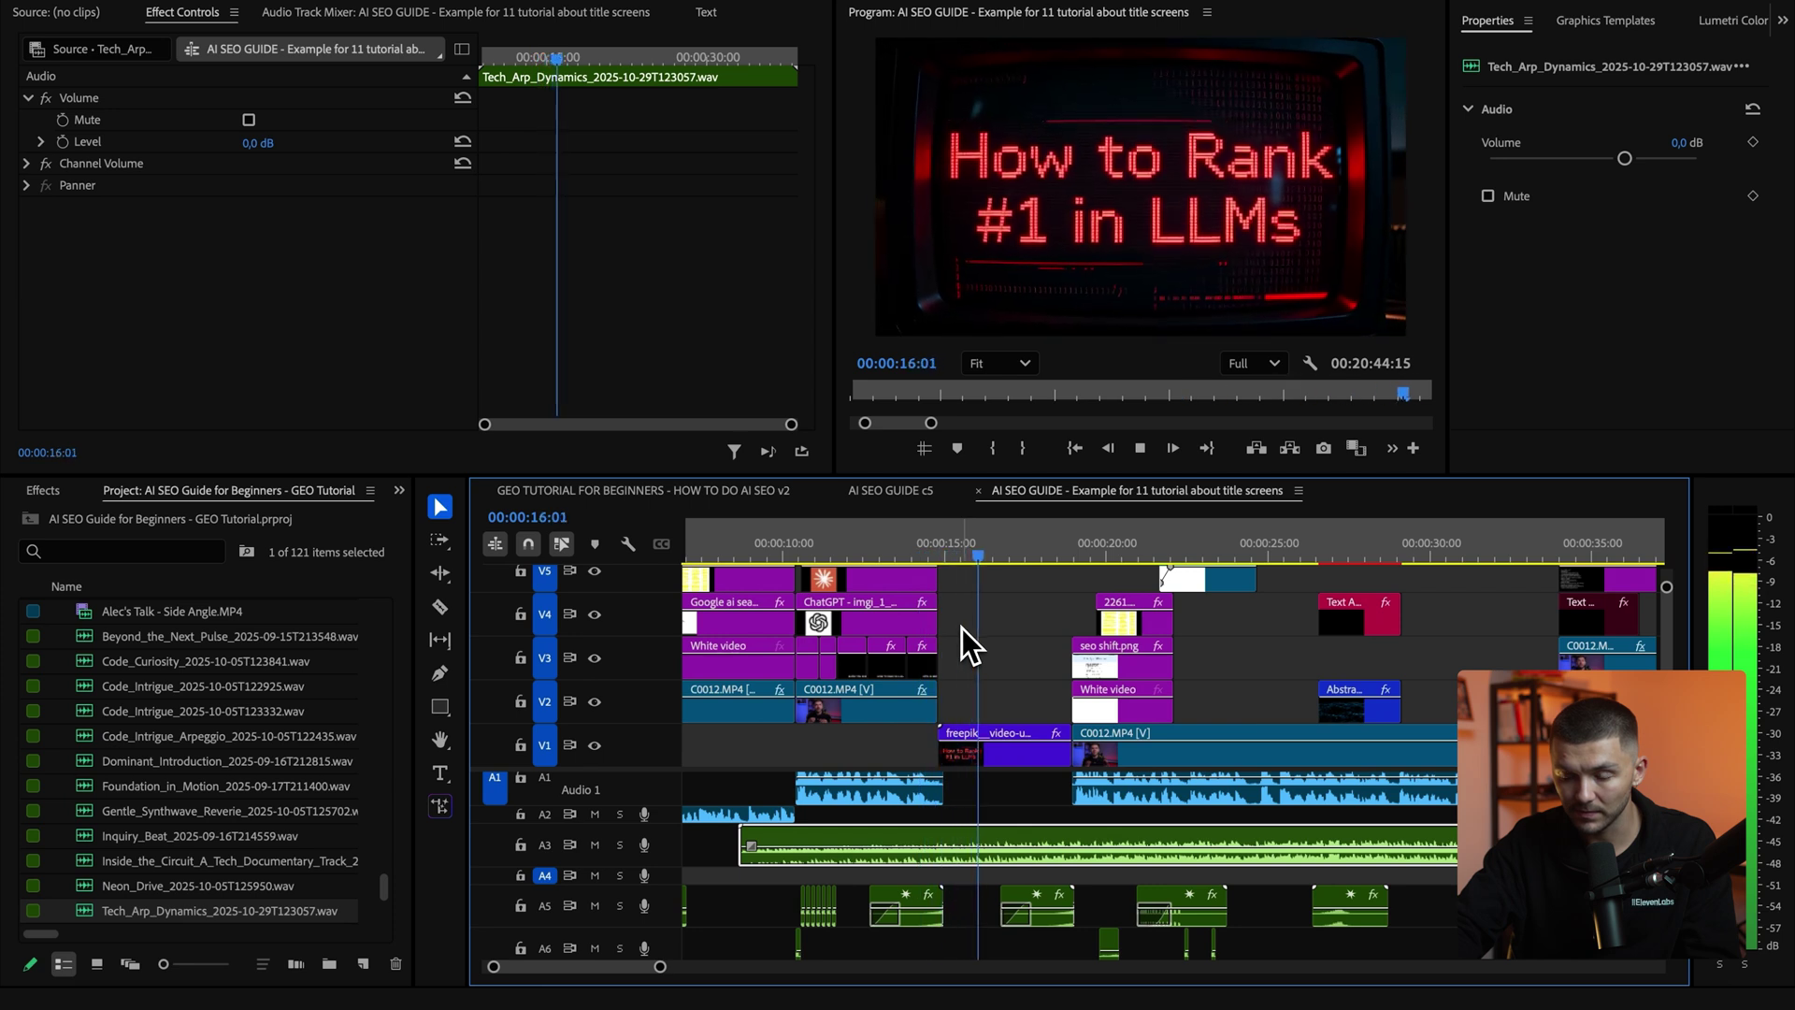
# Park the playhead at 16:16, where the CRT title appears.
pyautogui.press('space')
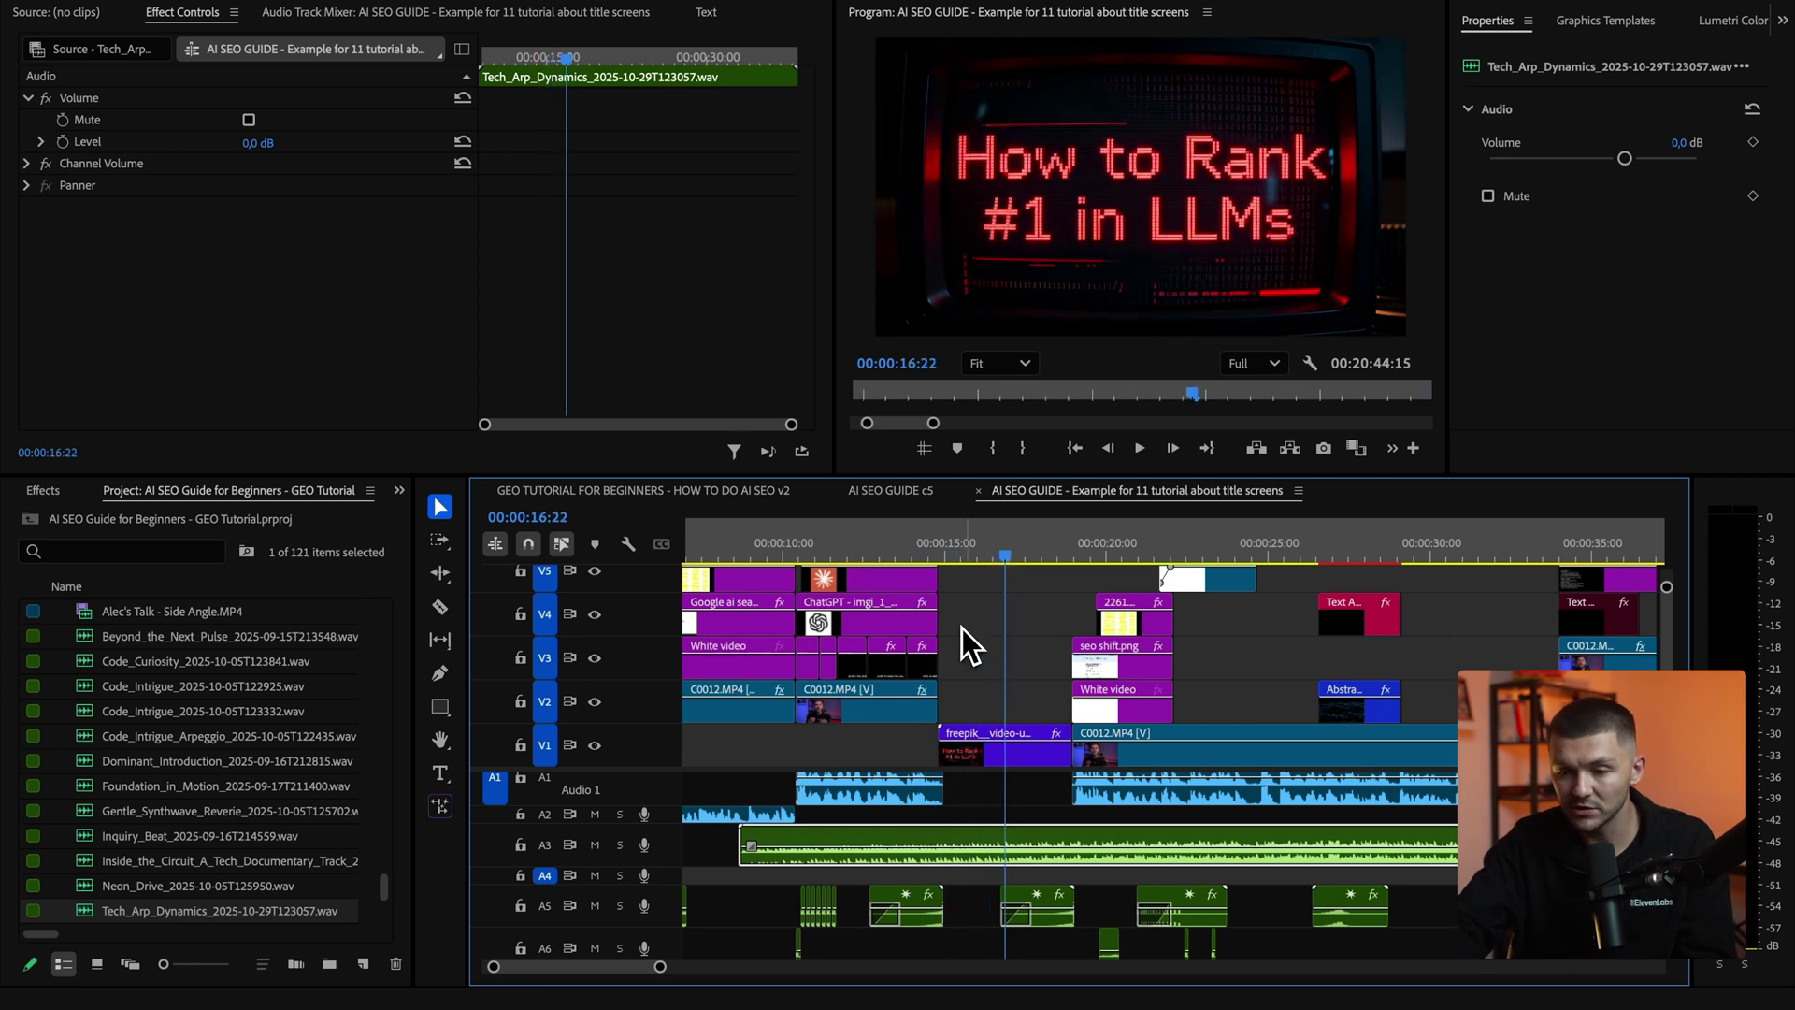
pyautogui.click(994, 556)
pyautogui.click(1002, 557)
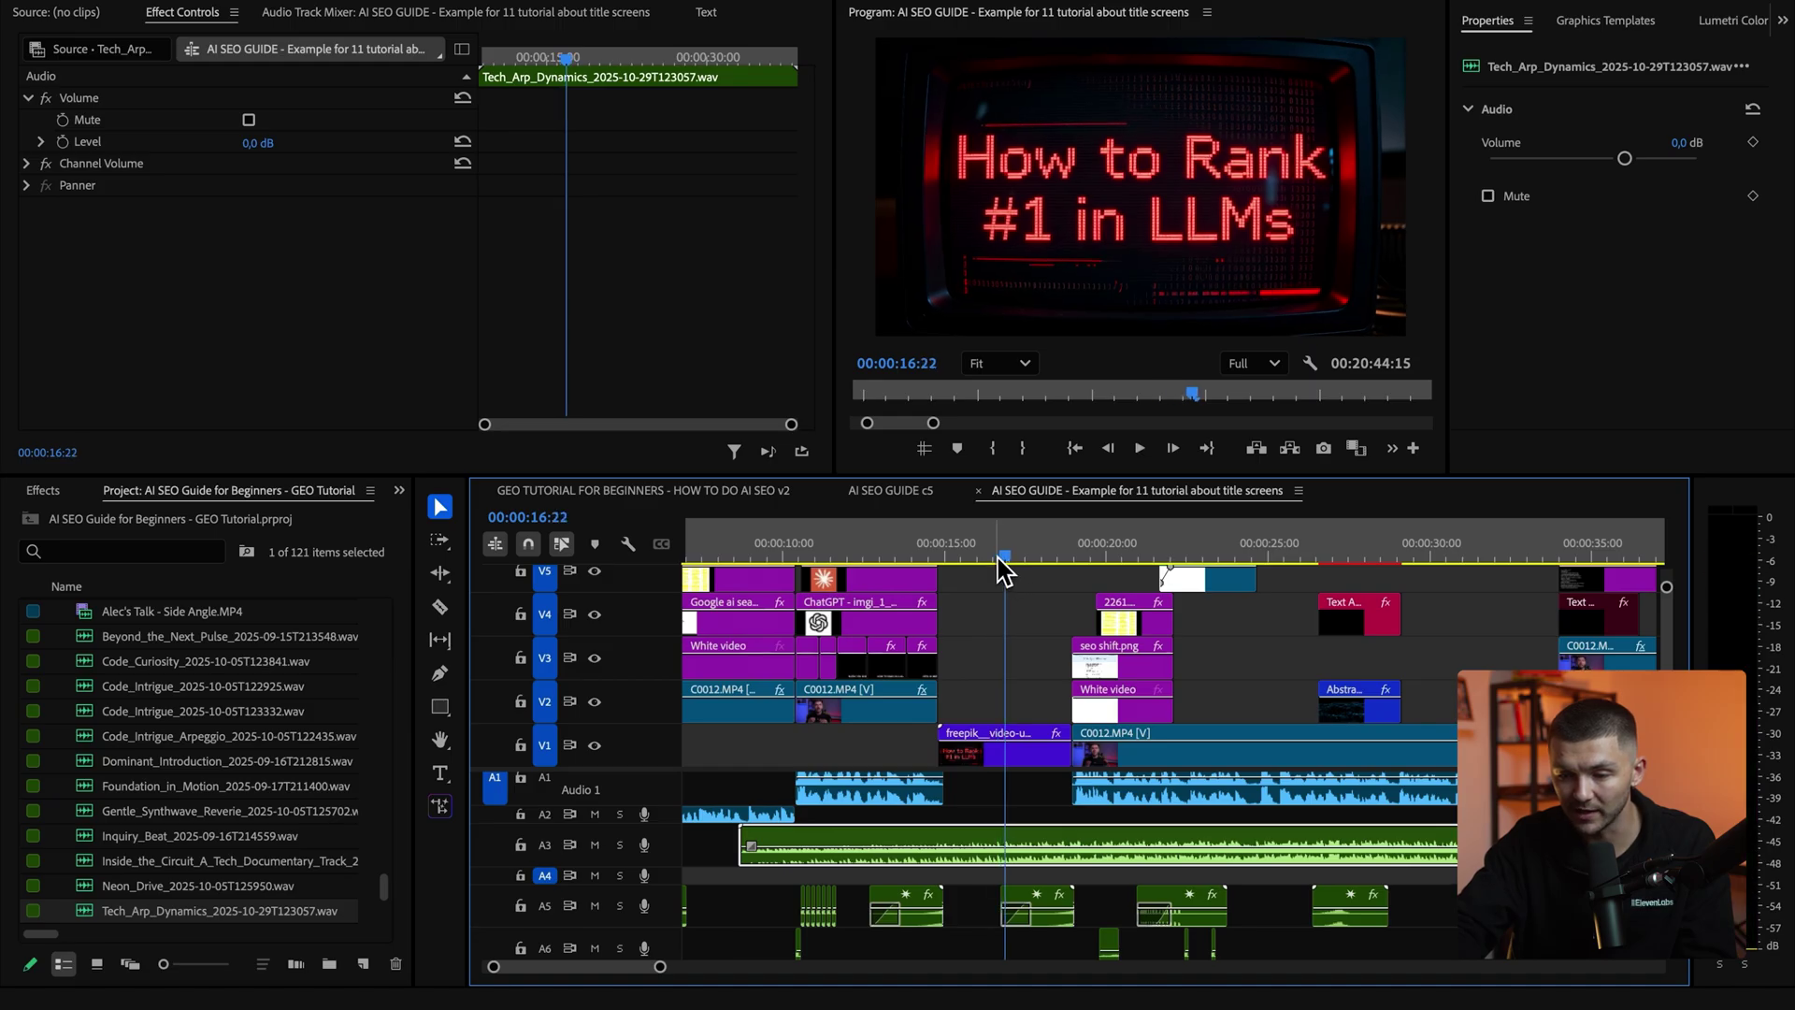
pyautogui.scroll(5, 991, 624)
pyautogui.moveTo(1040, 561); pyautogui.dragTo(1021, 561)
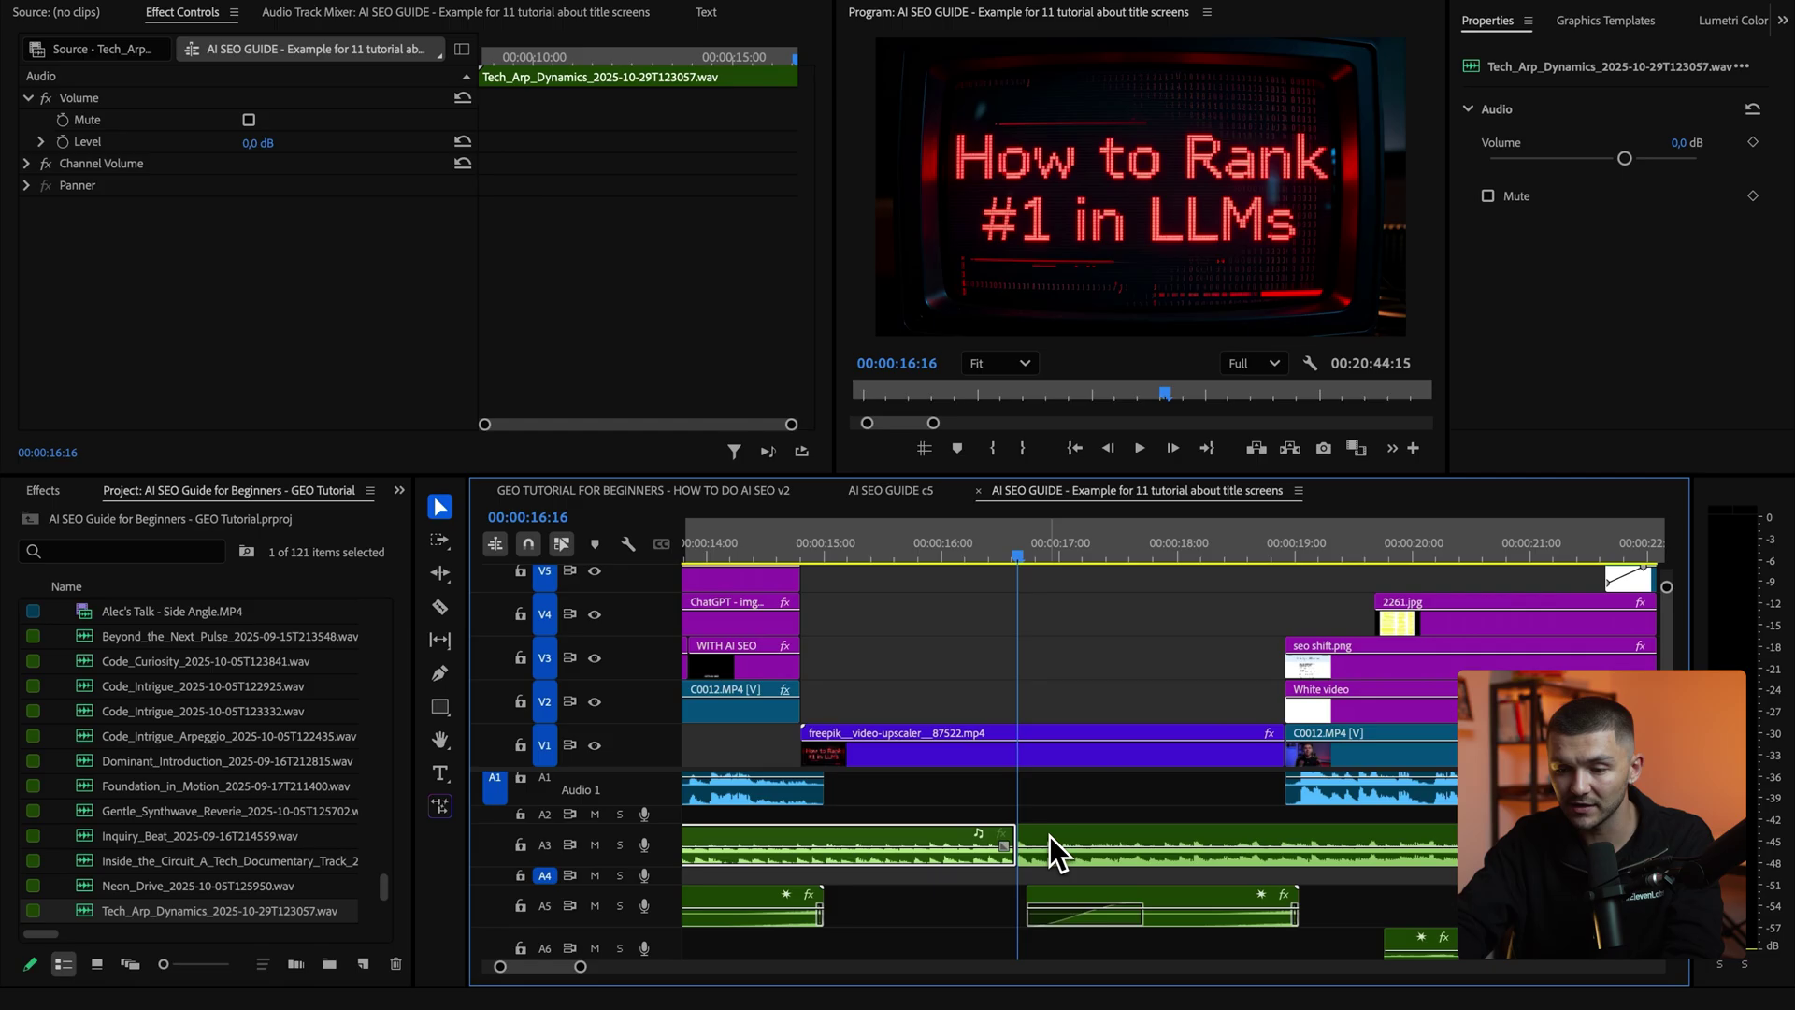
pyautogui.scroll(-3, 1052, 829)
# Cut the A3 music at 16:16 and shift the later piece one second earlier.
pyautogui.hotkey('ctrl', 'k')
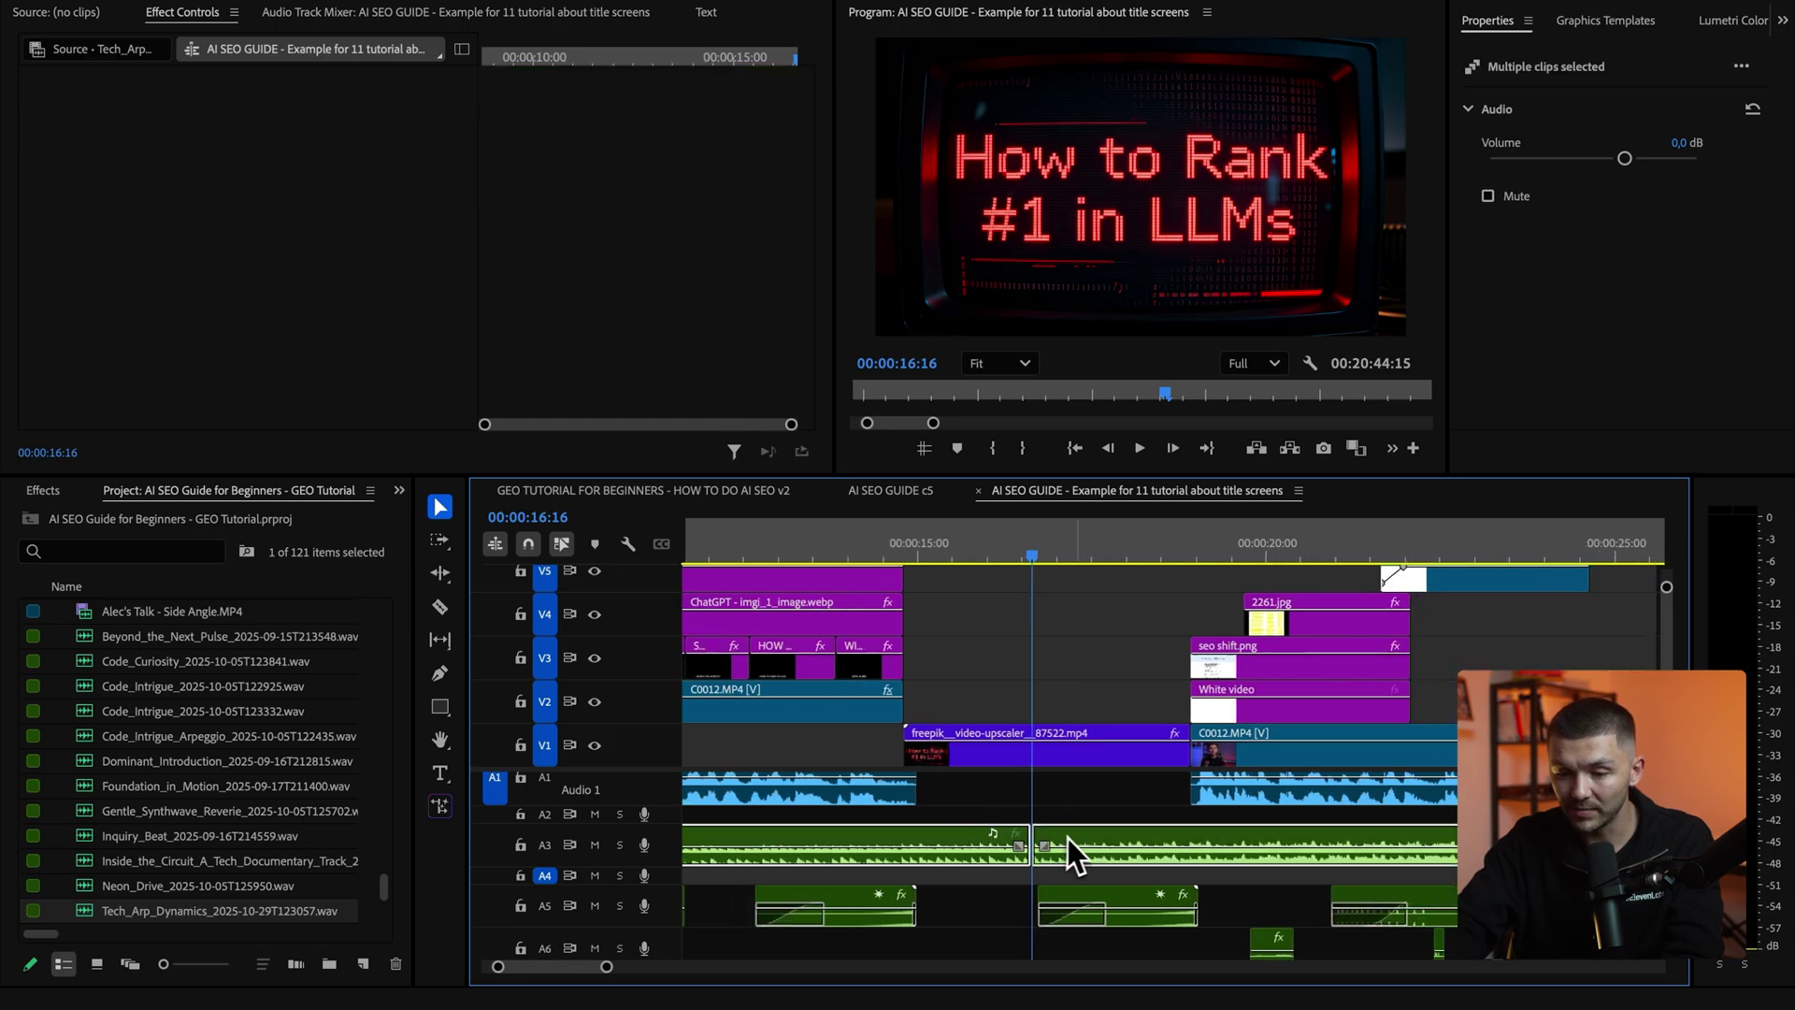
pyautogui.moveTo(1071, 839); pyautogui.dragTo(951, 834)
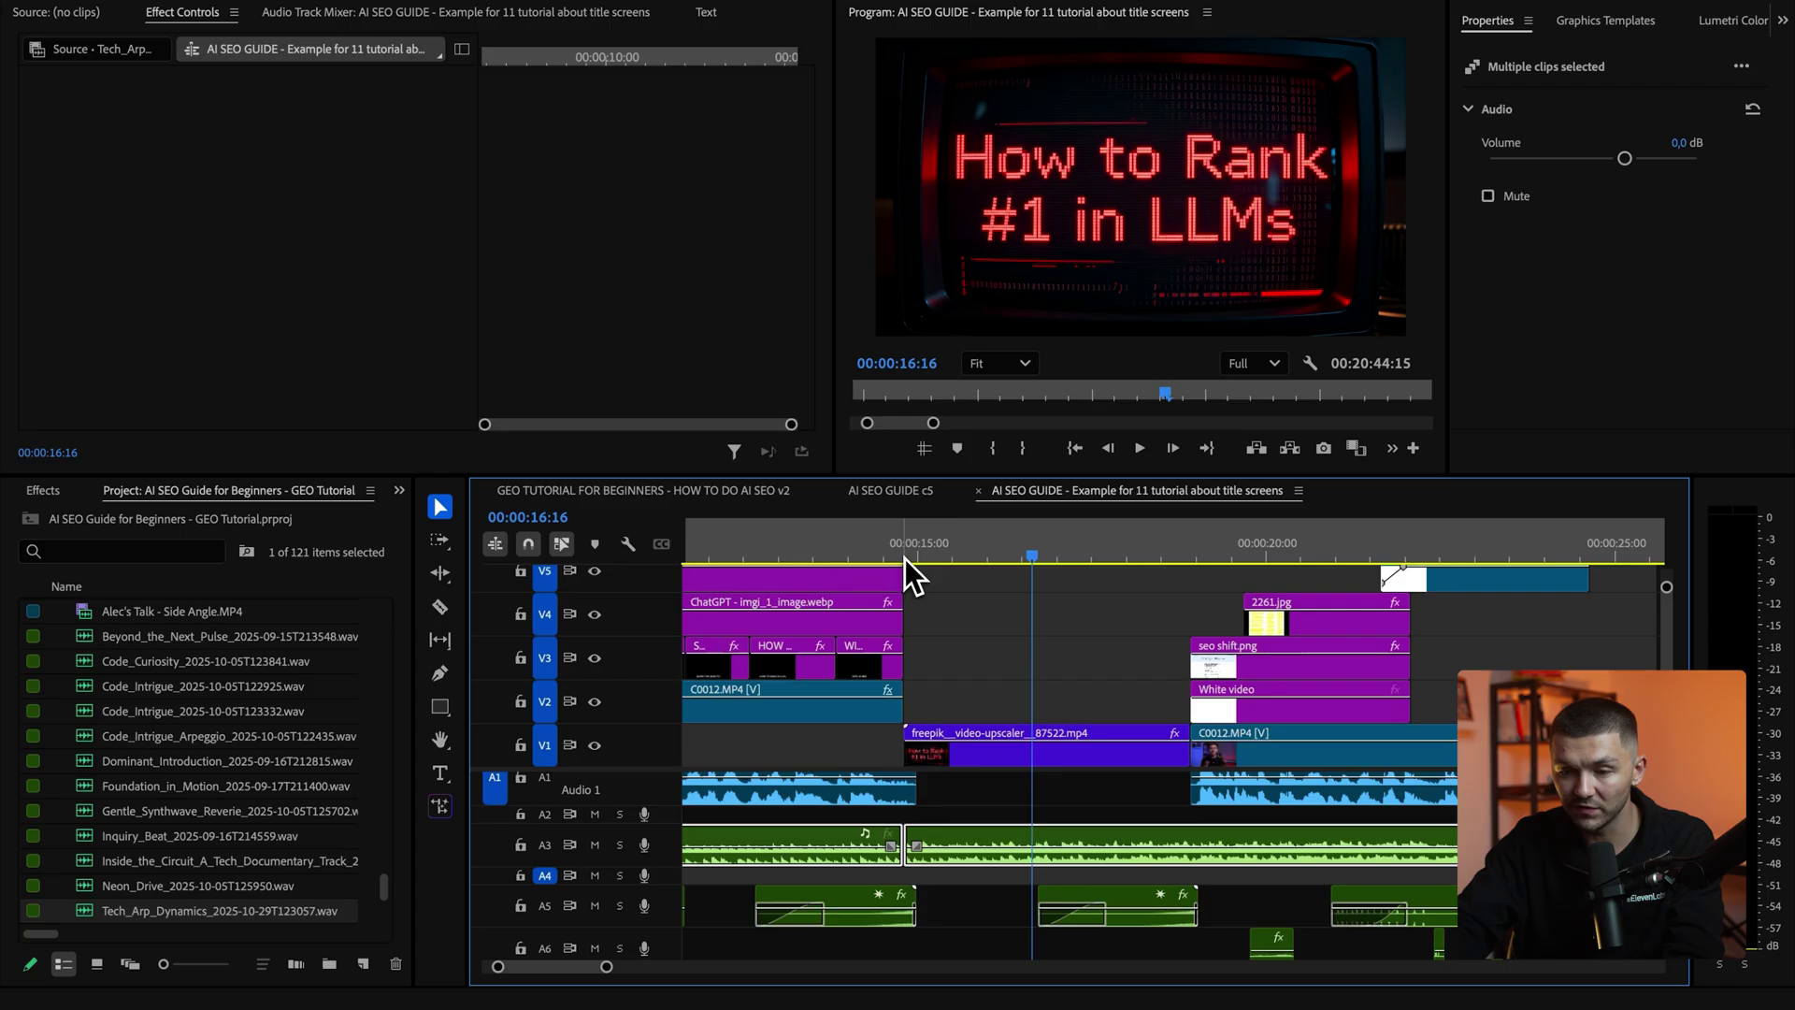
pyautogui.moveTo(905, 558); pyautogui.dragTo(875, 560)
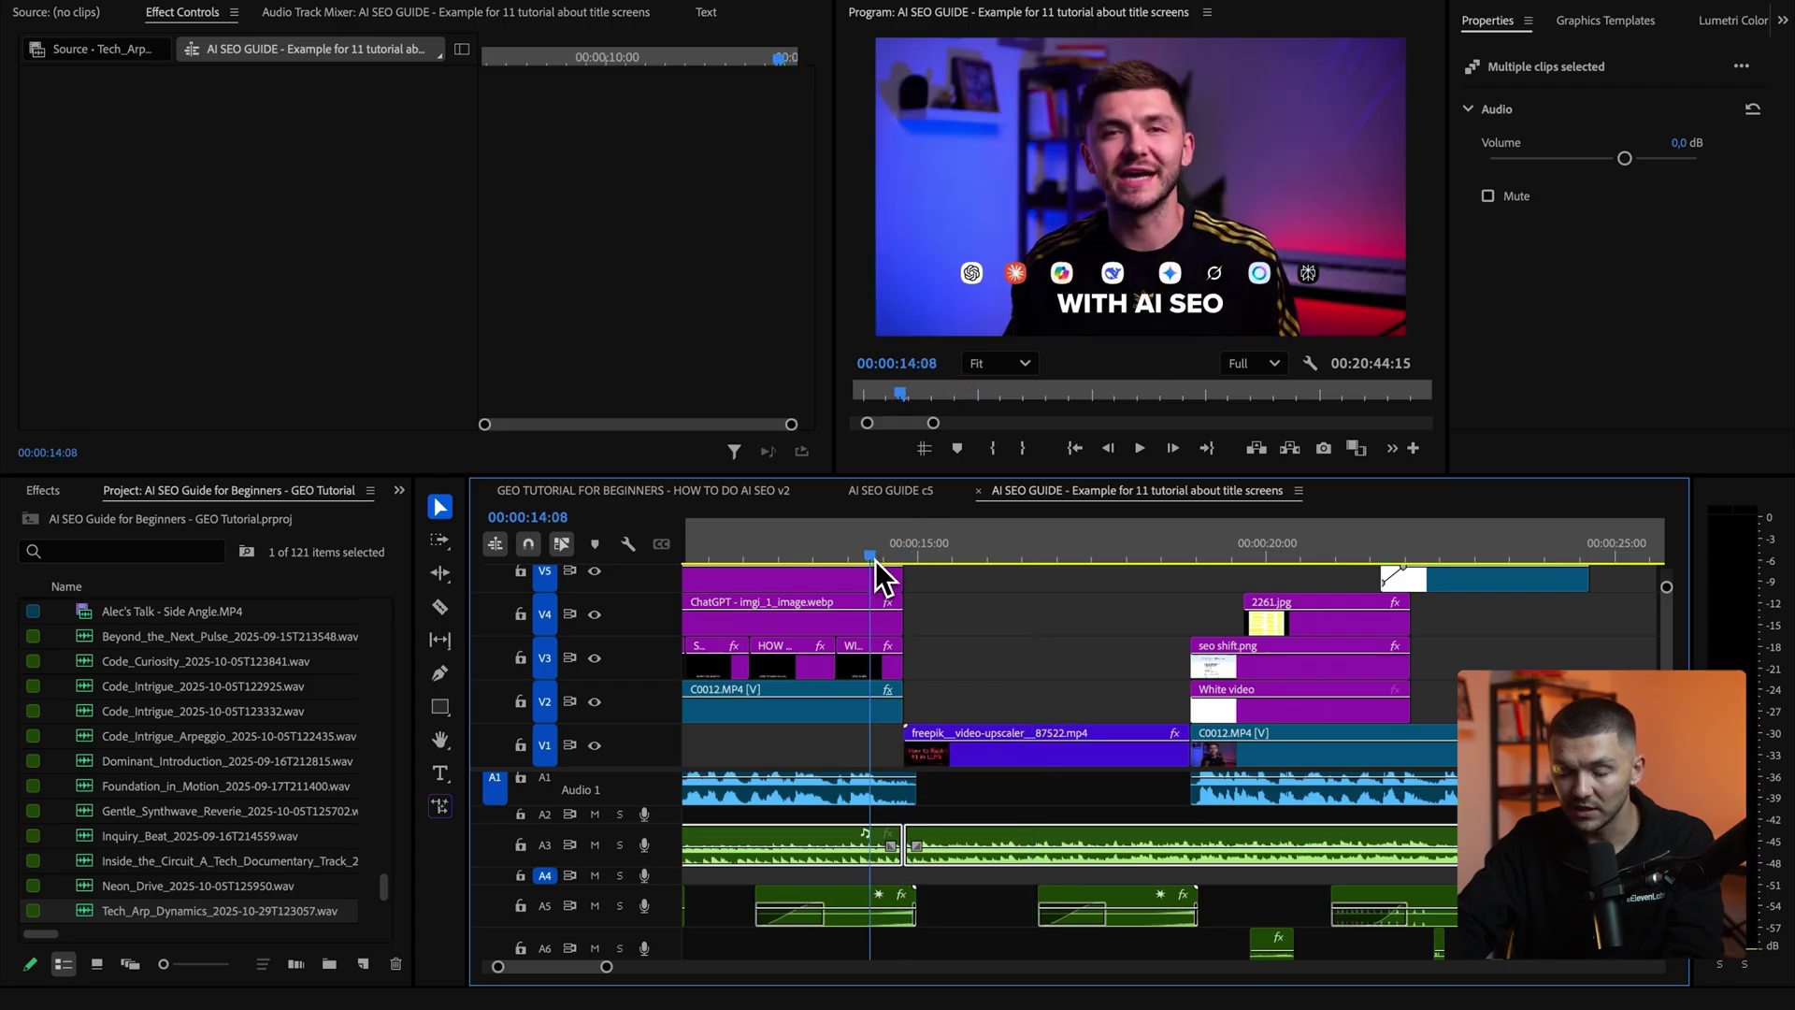
pyautogui.click(982, 632)
pyautogui.press('-')
pyautogui.press('-')
pyautogui.click(889, 552)
# Add a fade-in to the start of the Tech_Arp_Dynamics music on A3.
pyautogui.press('space')
pyautogui.click(991, 662)
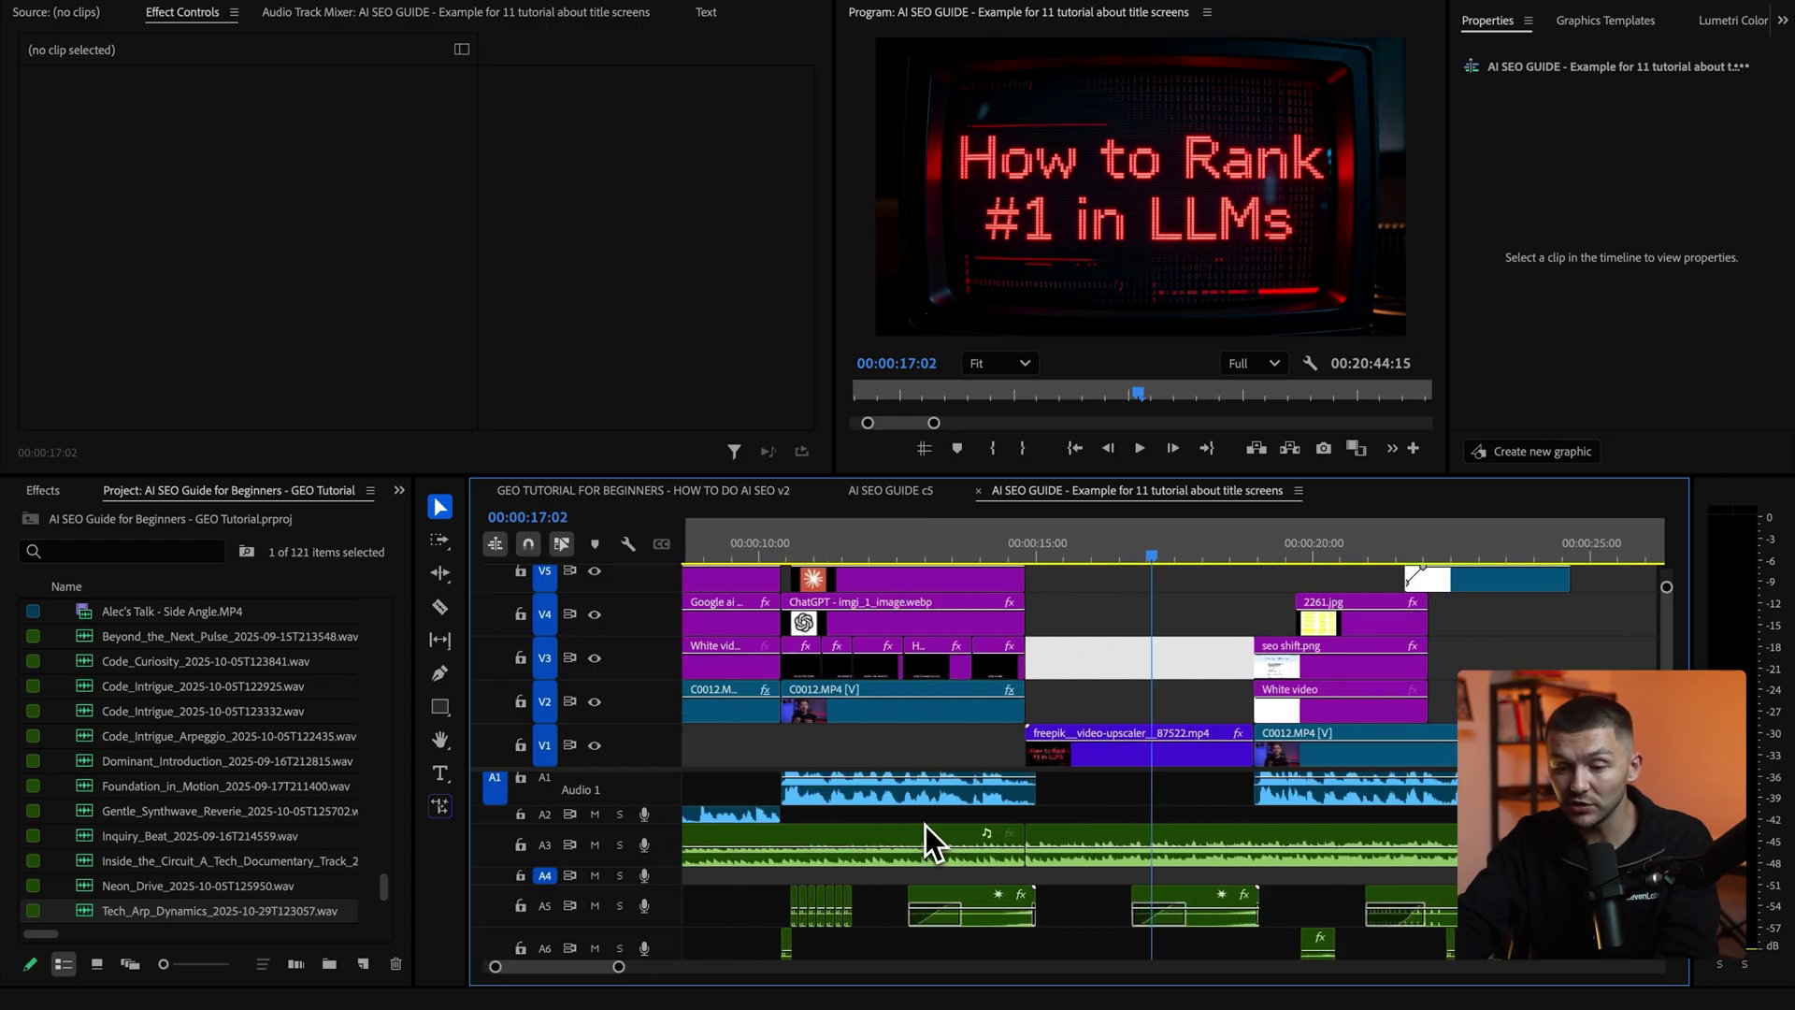
pyautogui.scroll(-3, 924, 827)
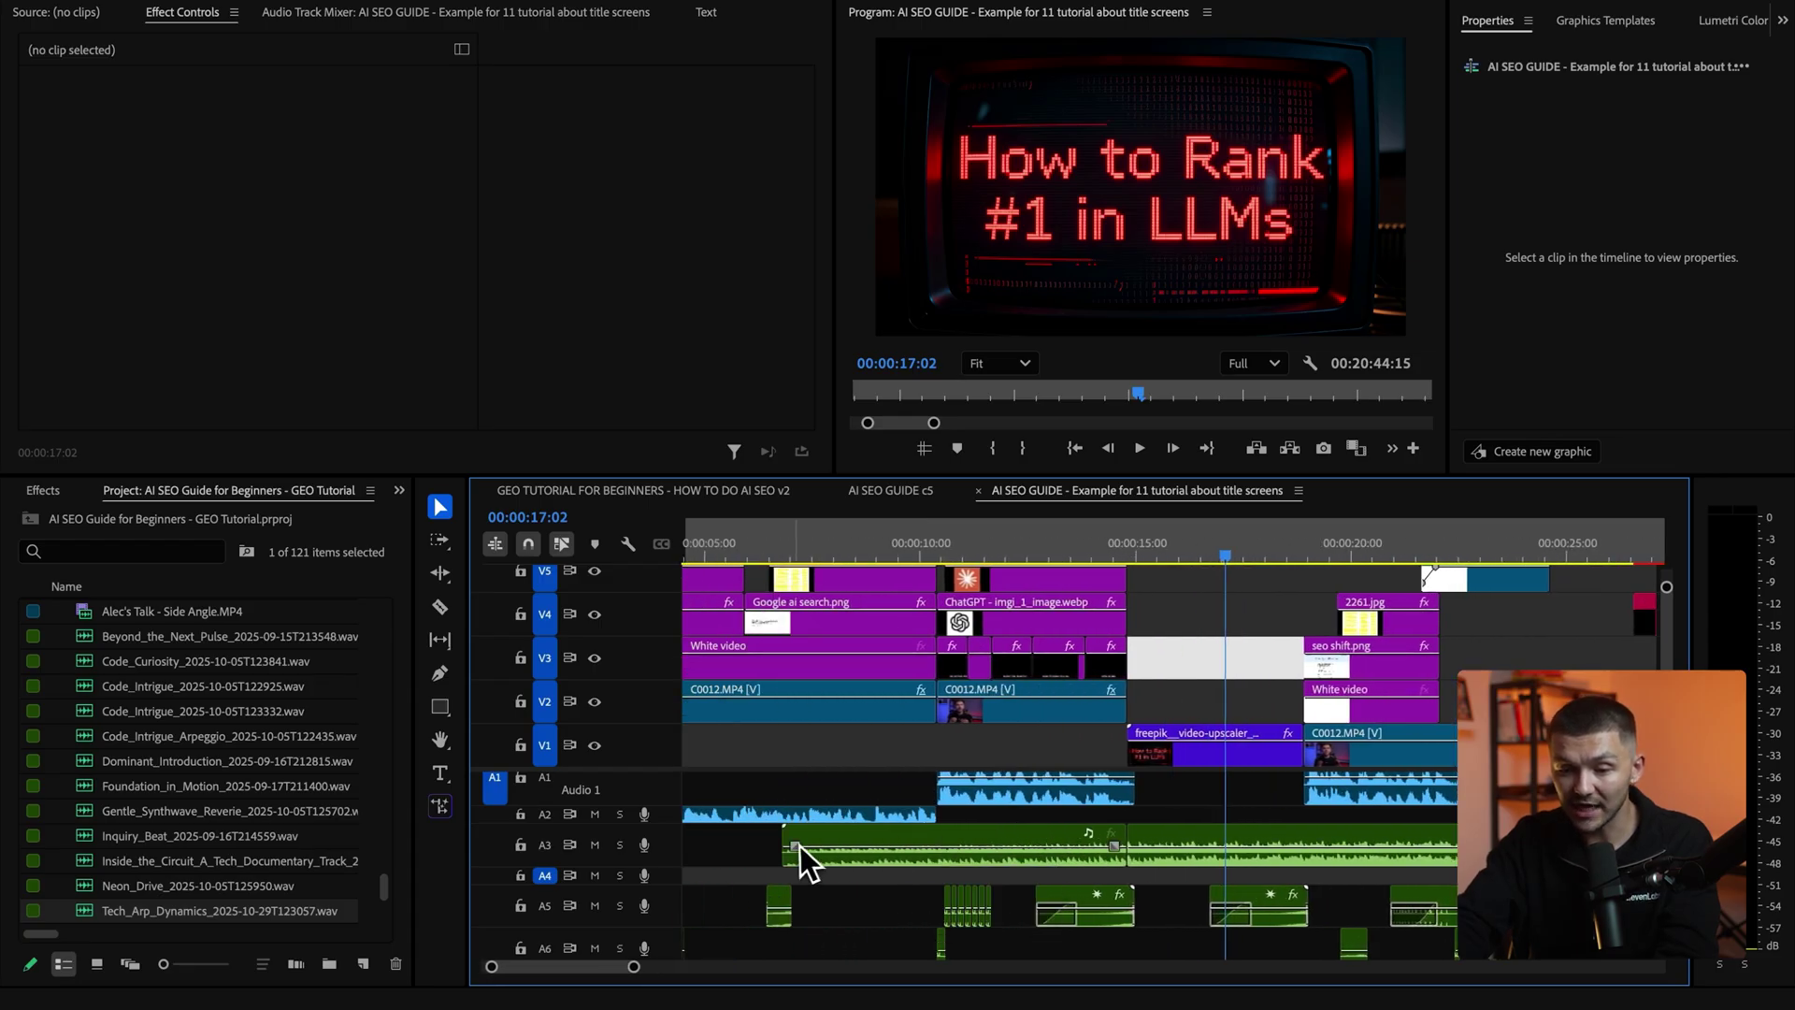
pyautogui.moveTo(795, 845); pyautogui.dragTo(811, 847)
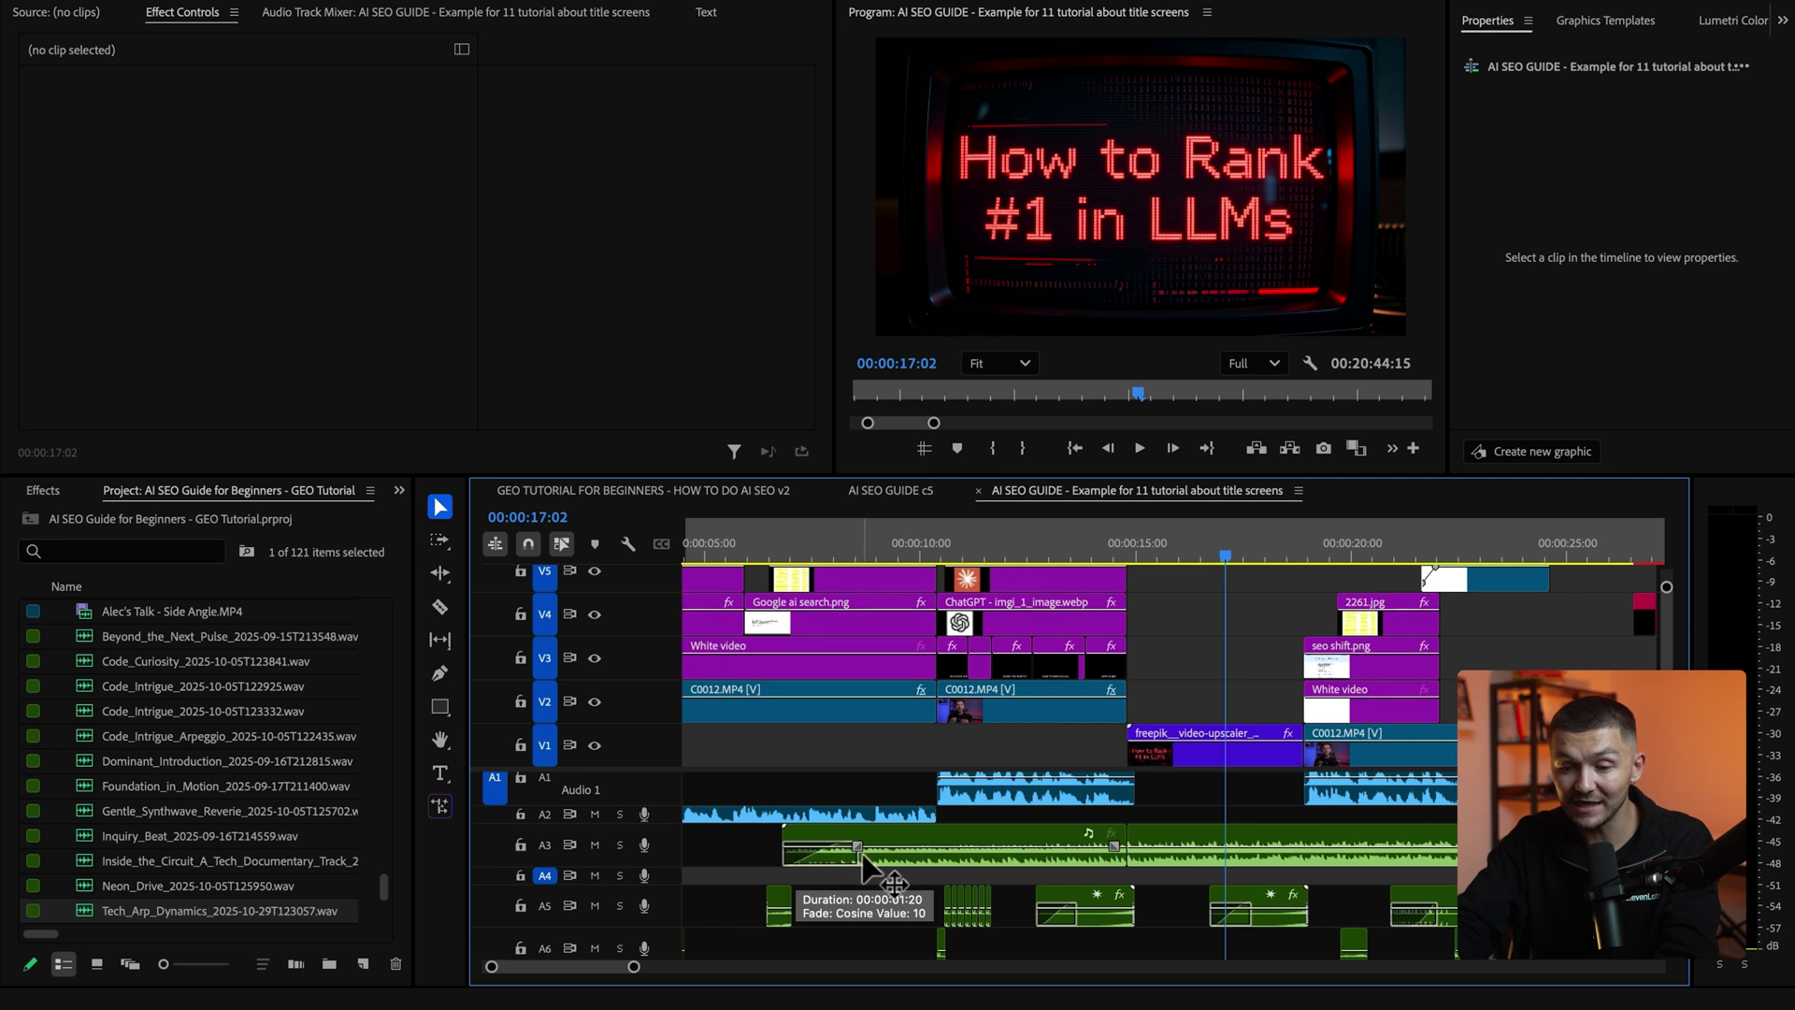
pyautogui.click(944, 846)
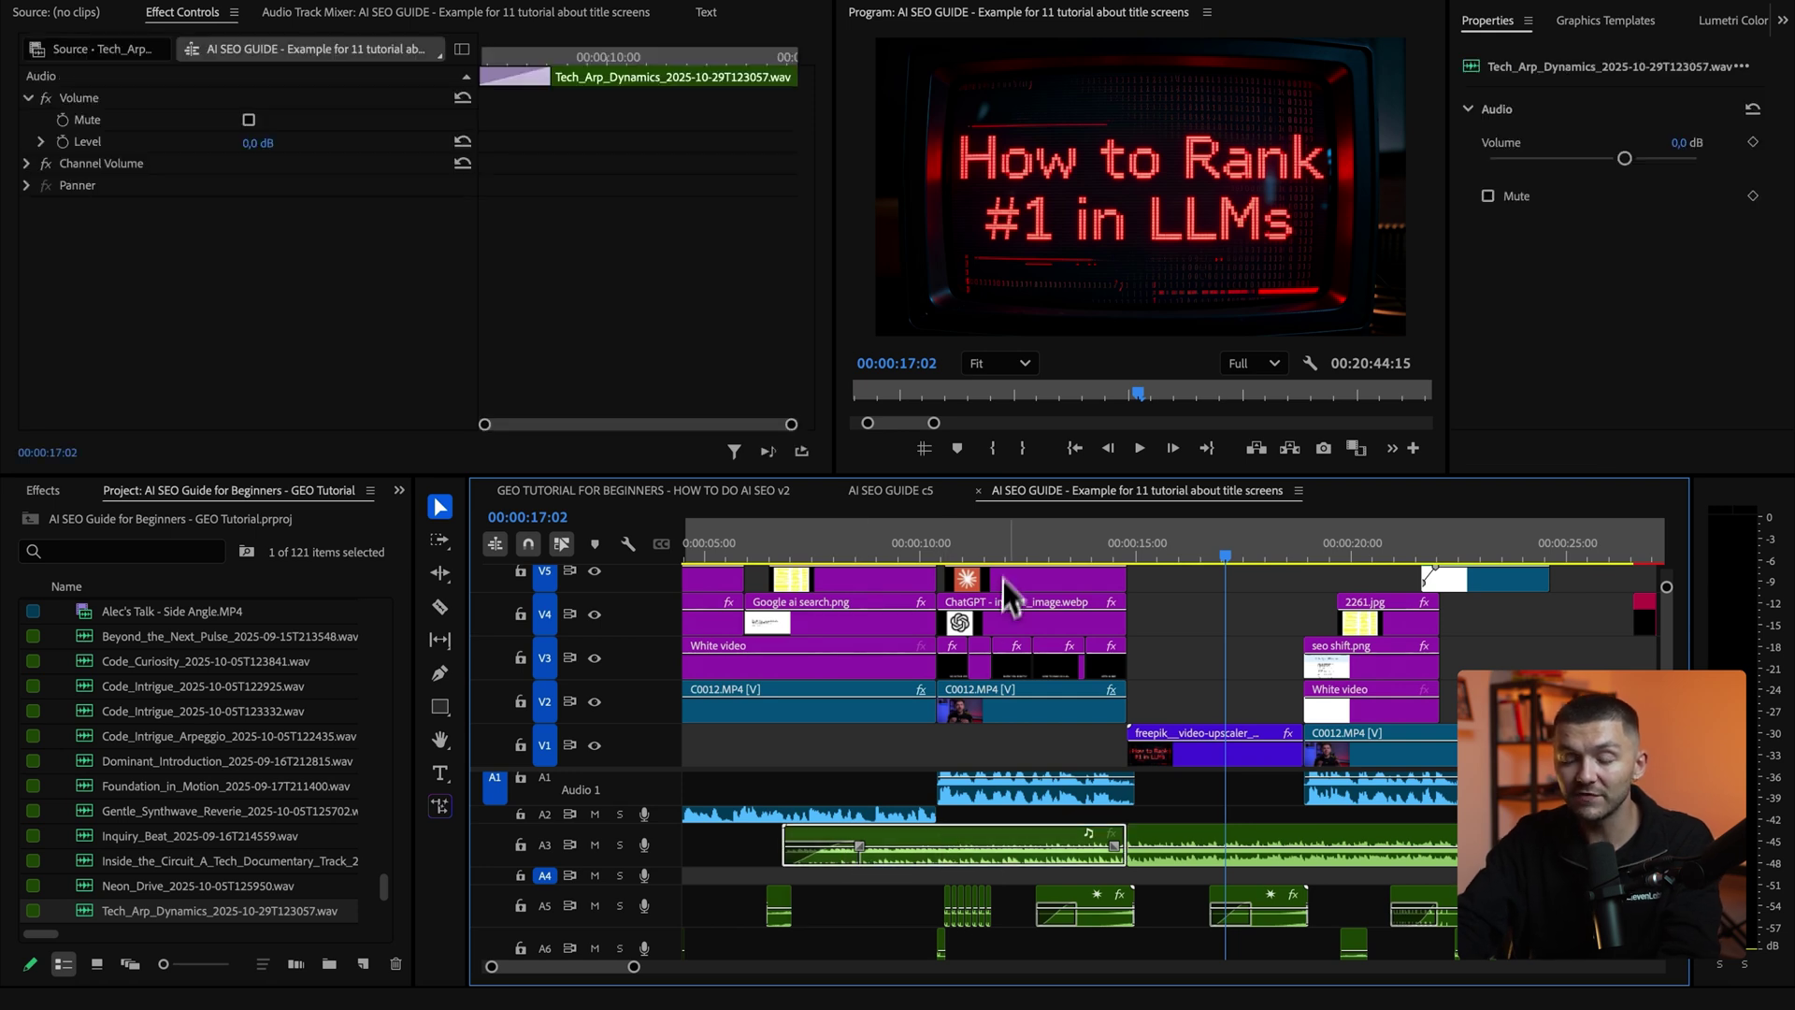
# Lower the opening music section's gain by -10 dB and play back from 11:20.
pyautogui.click(1022, 553)
pyautogui.click(1054, 552)
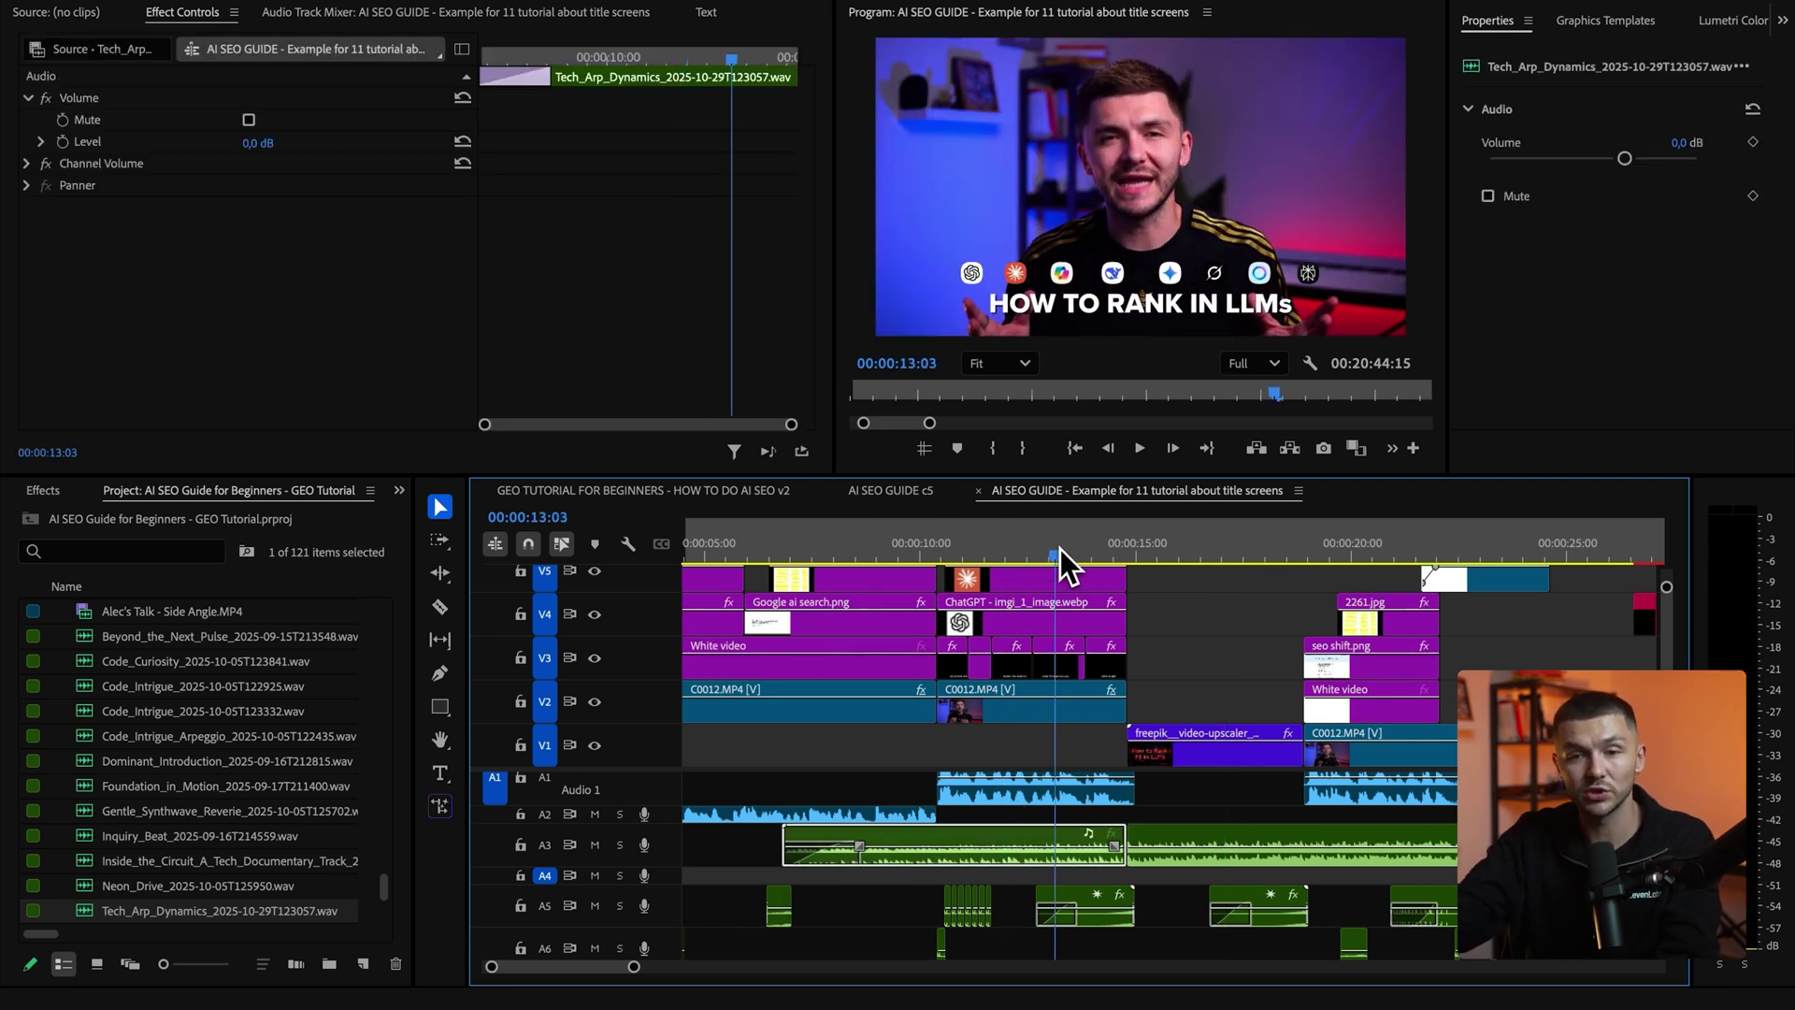
pyautogui.press('g')
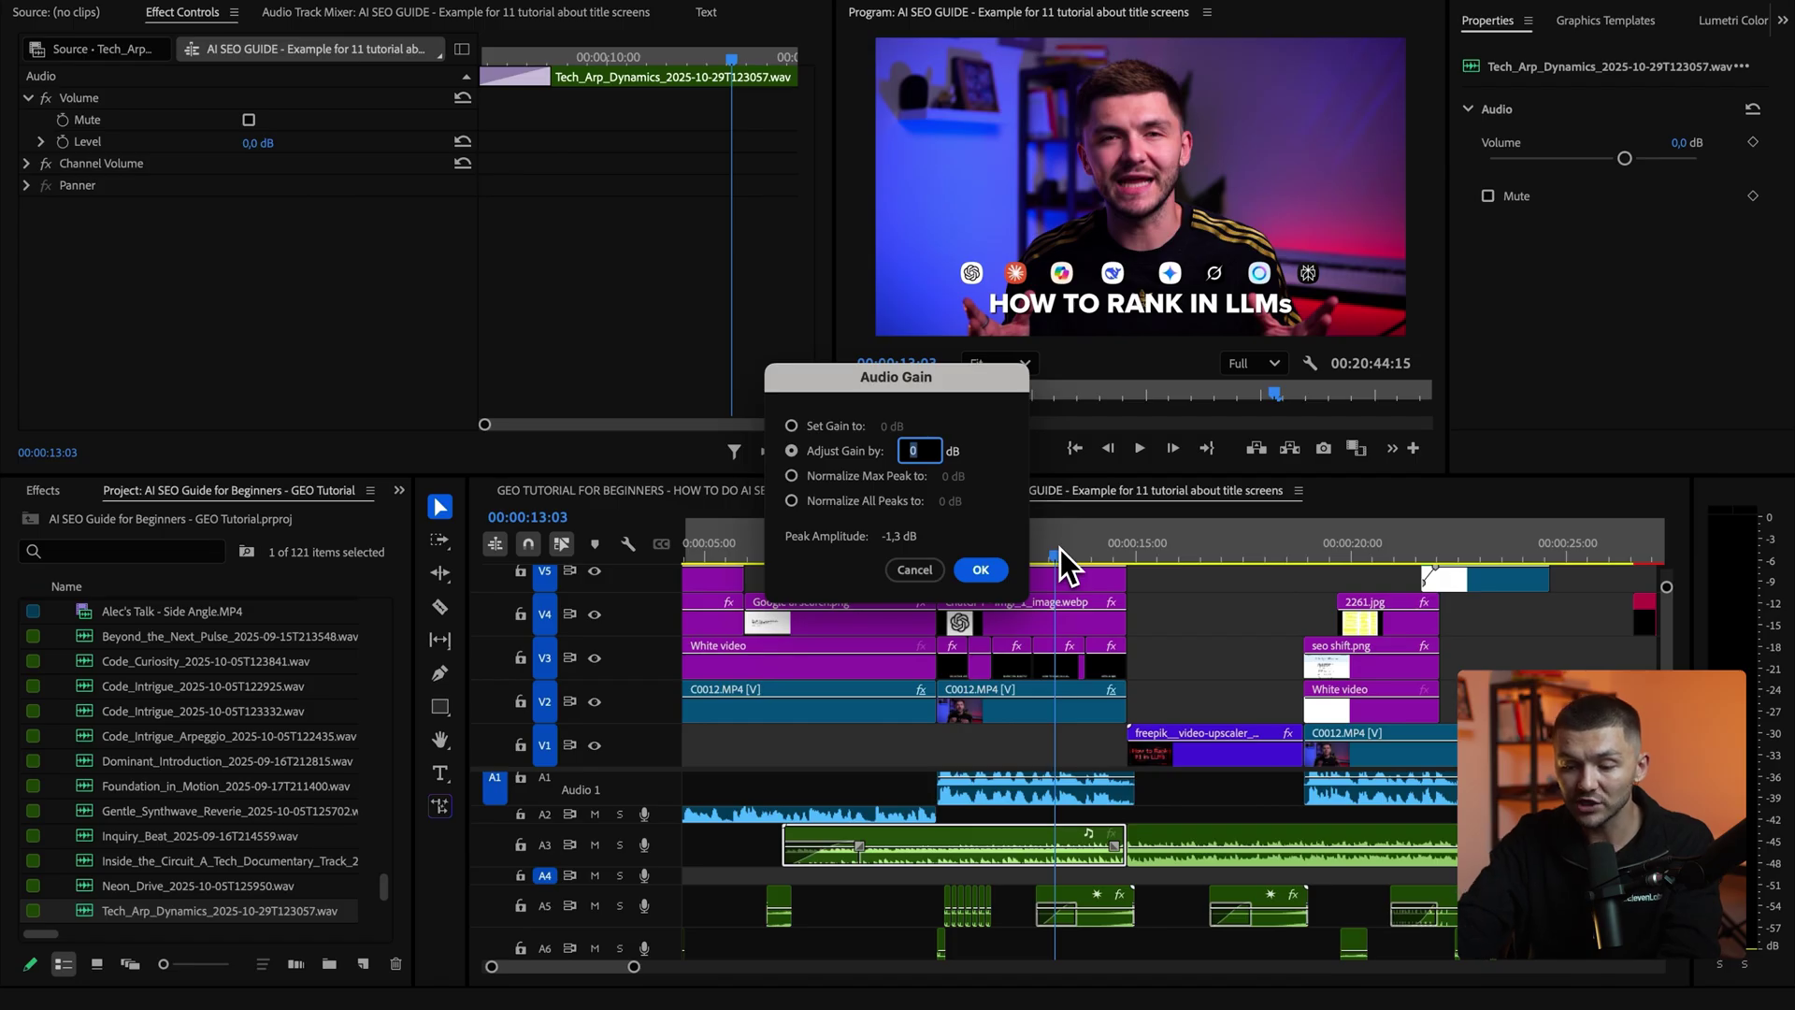
pyautogui.press('BackSpace')
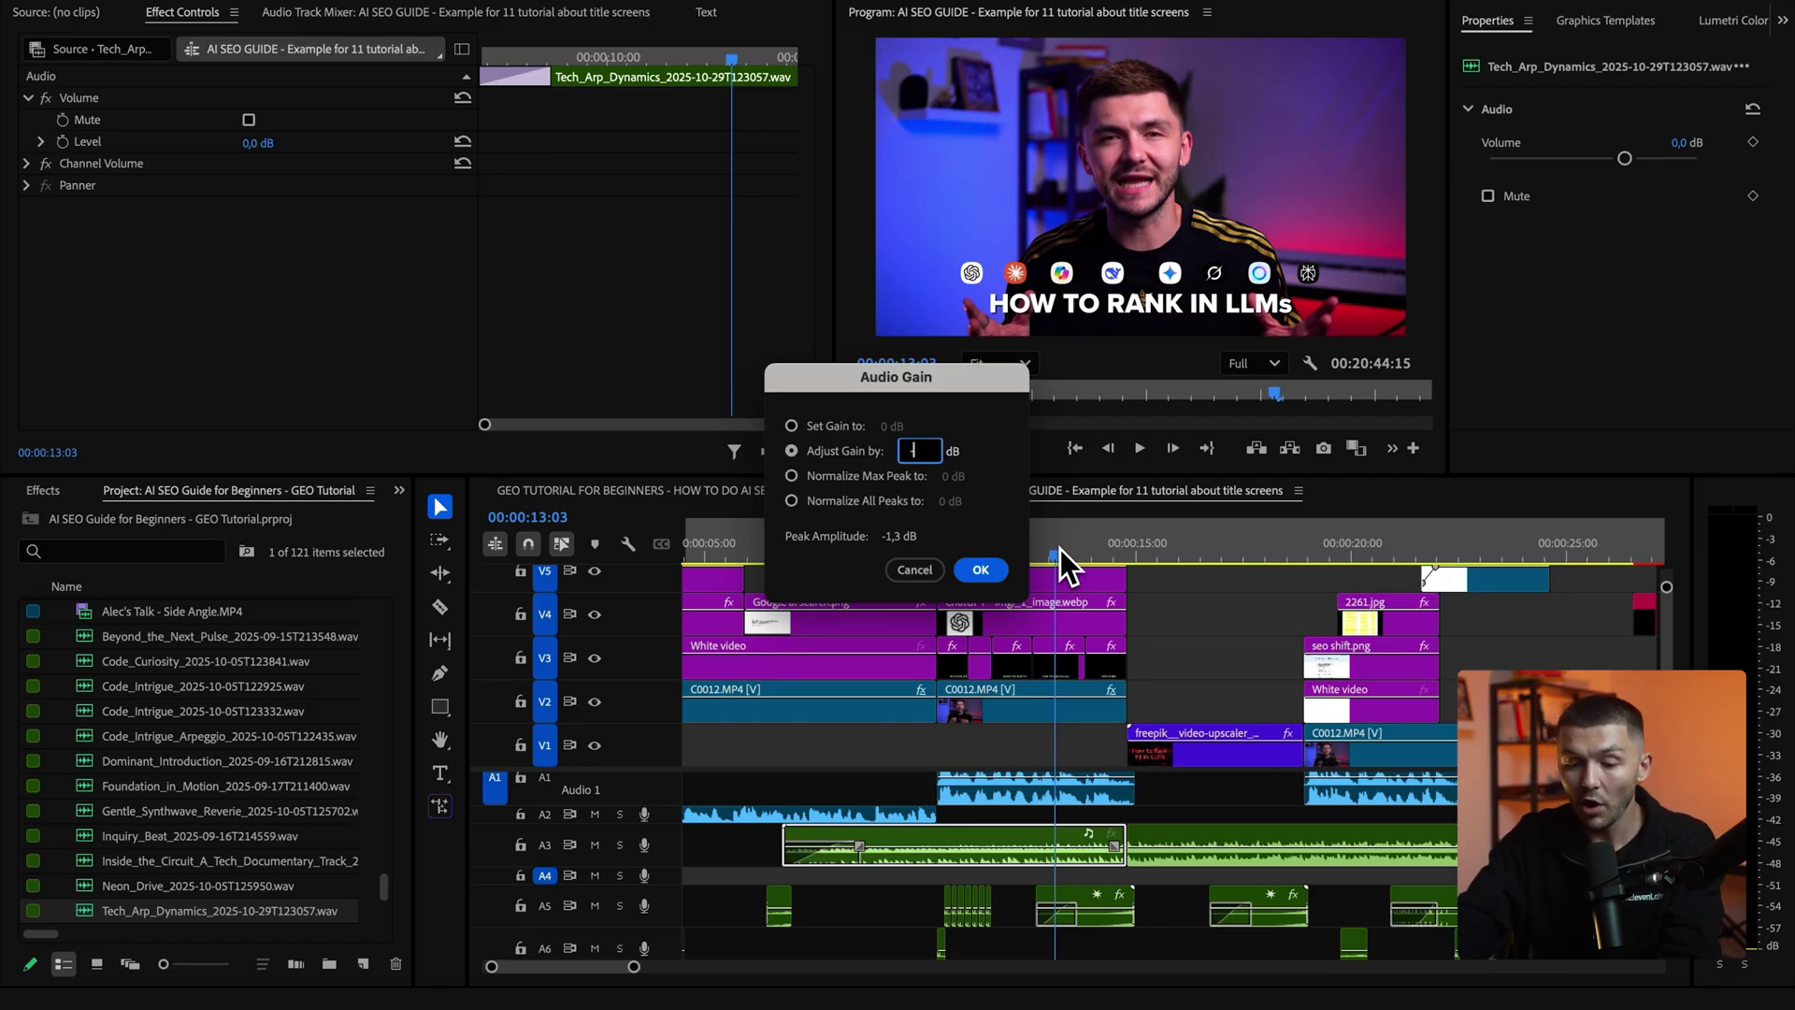
pyautogui.write('-10')
pyautogui.press('Return')
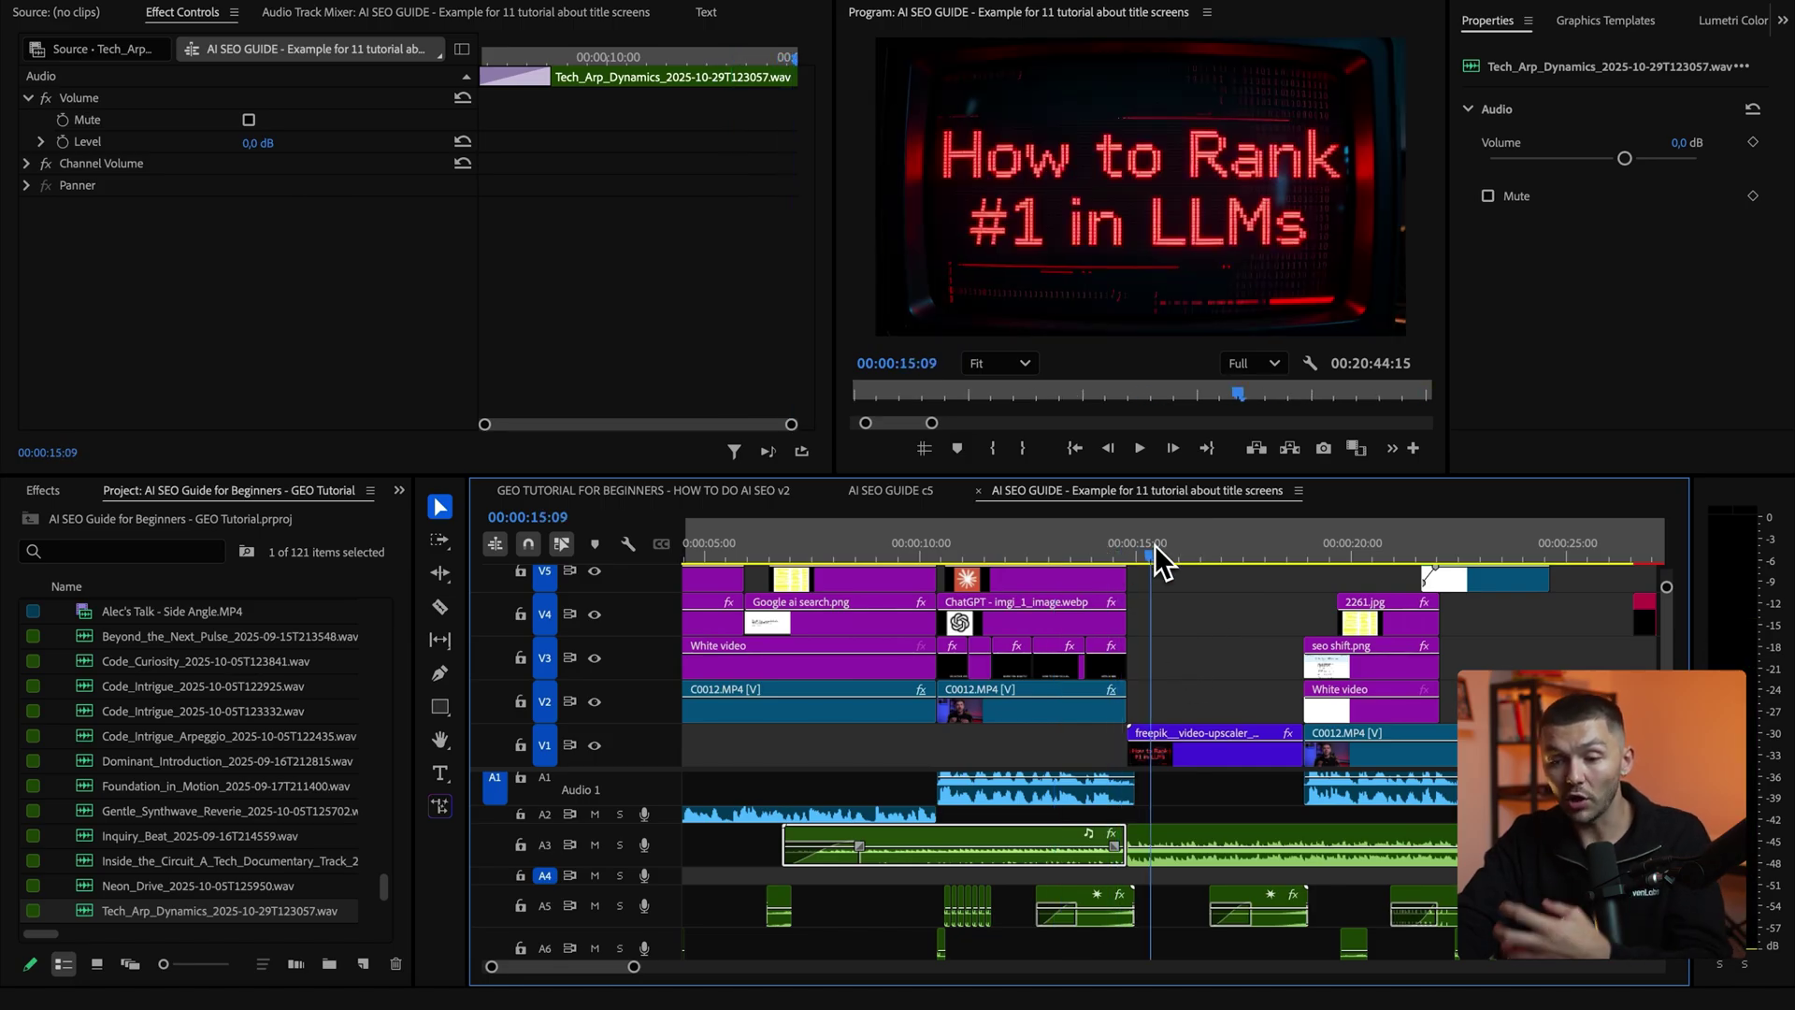
pyautogui.click(1002, 546)
pyautogui.press('space')
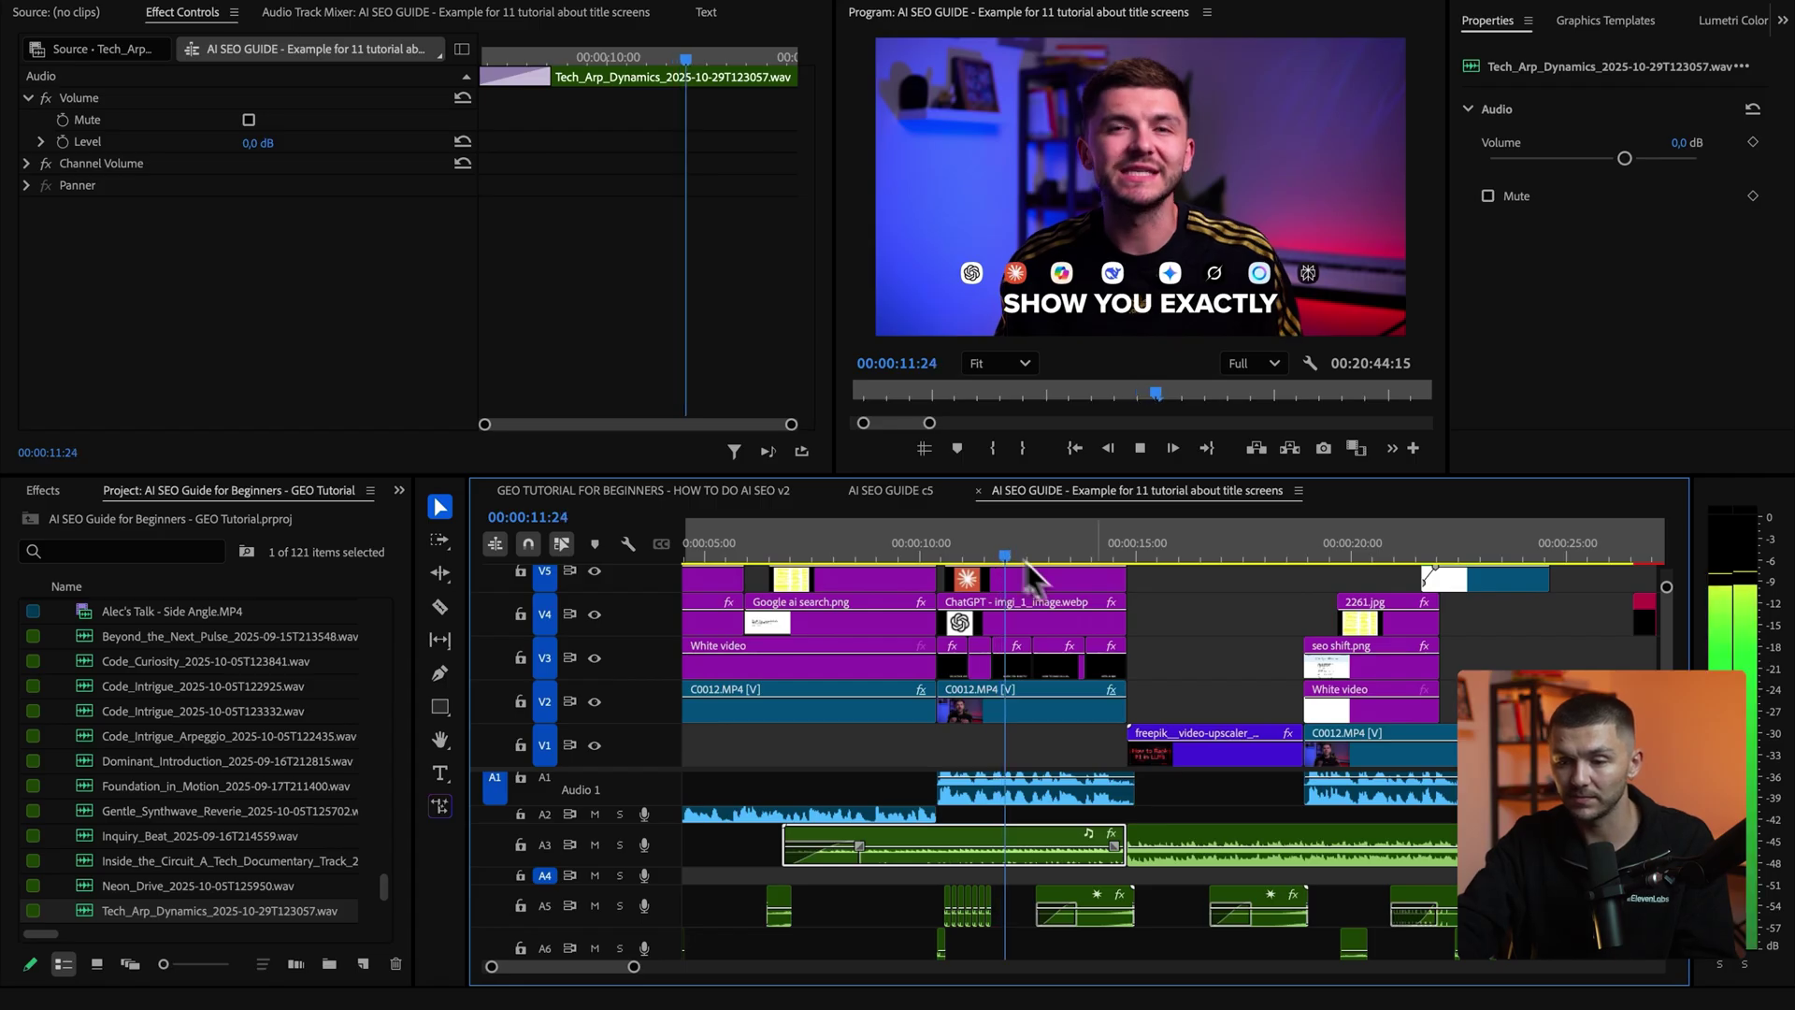
# Cut the A3 music at 18:11, where the presenter footage returns.
pyautogui.click(1223, 654)
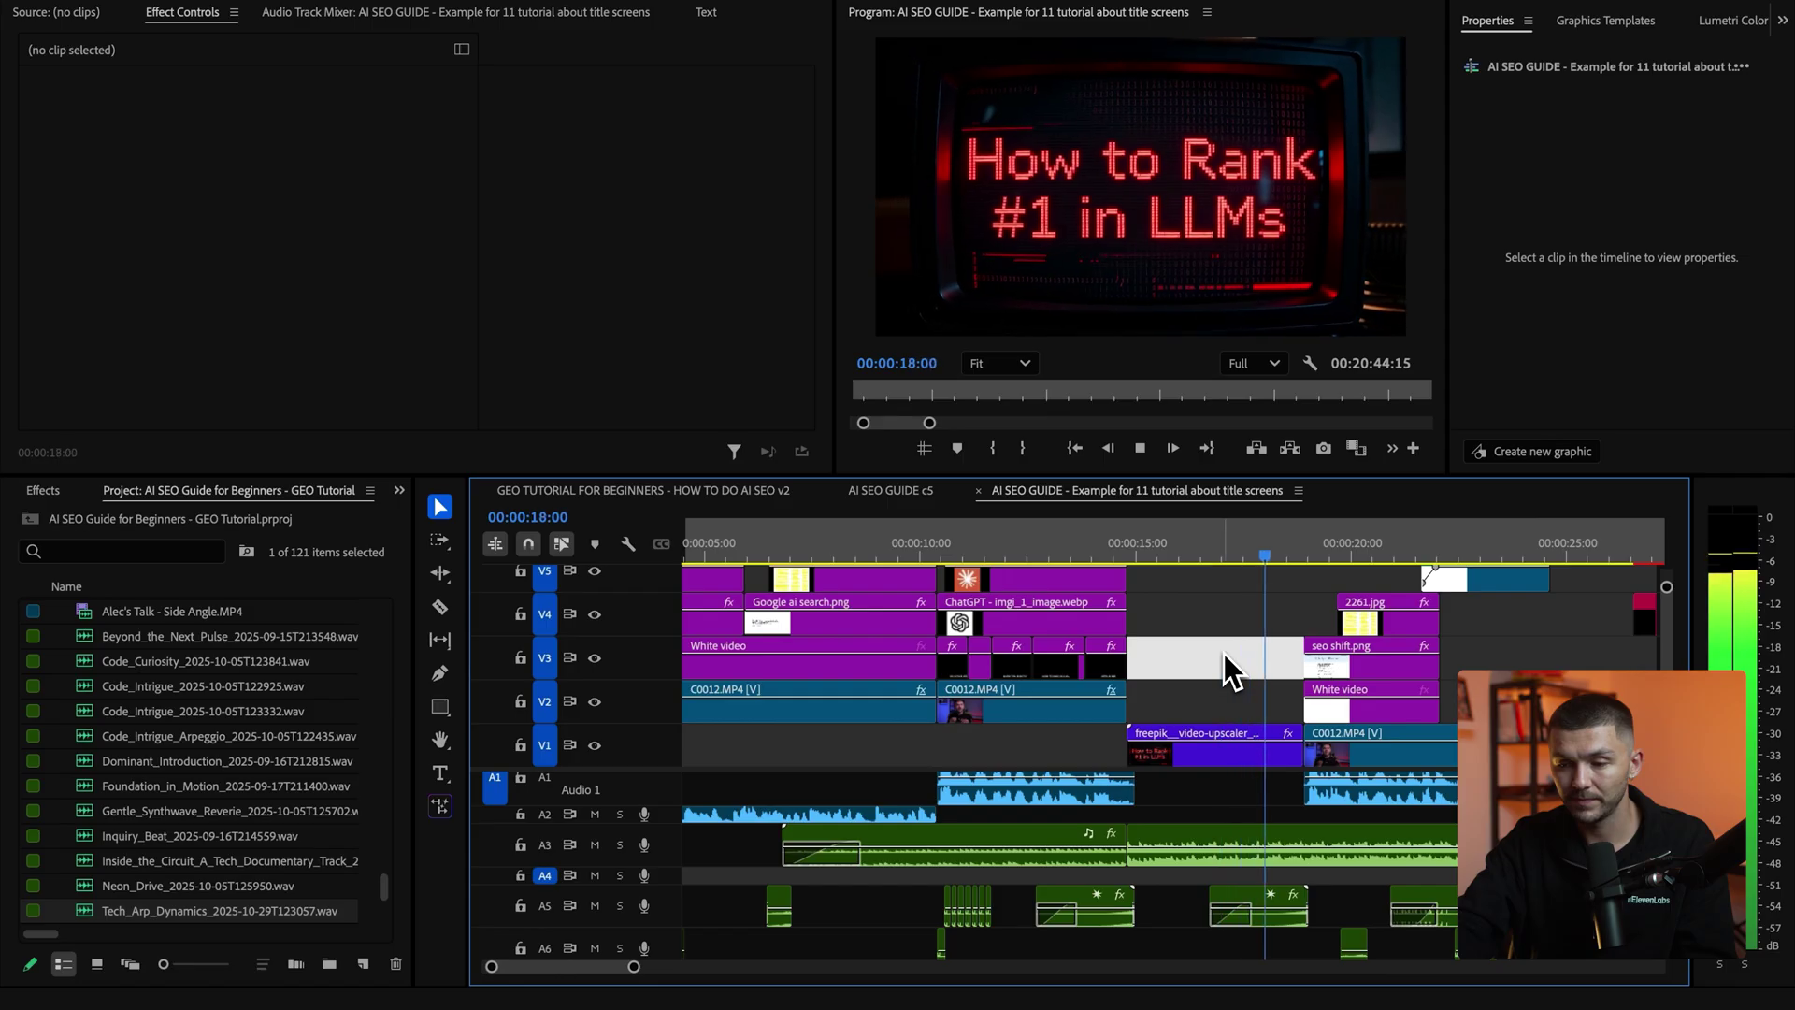
pyautogui.press('space')
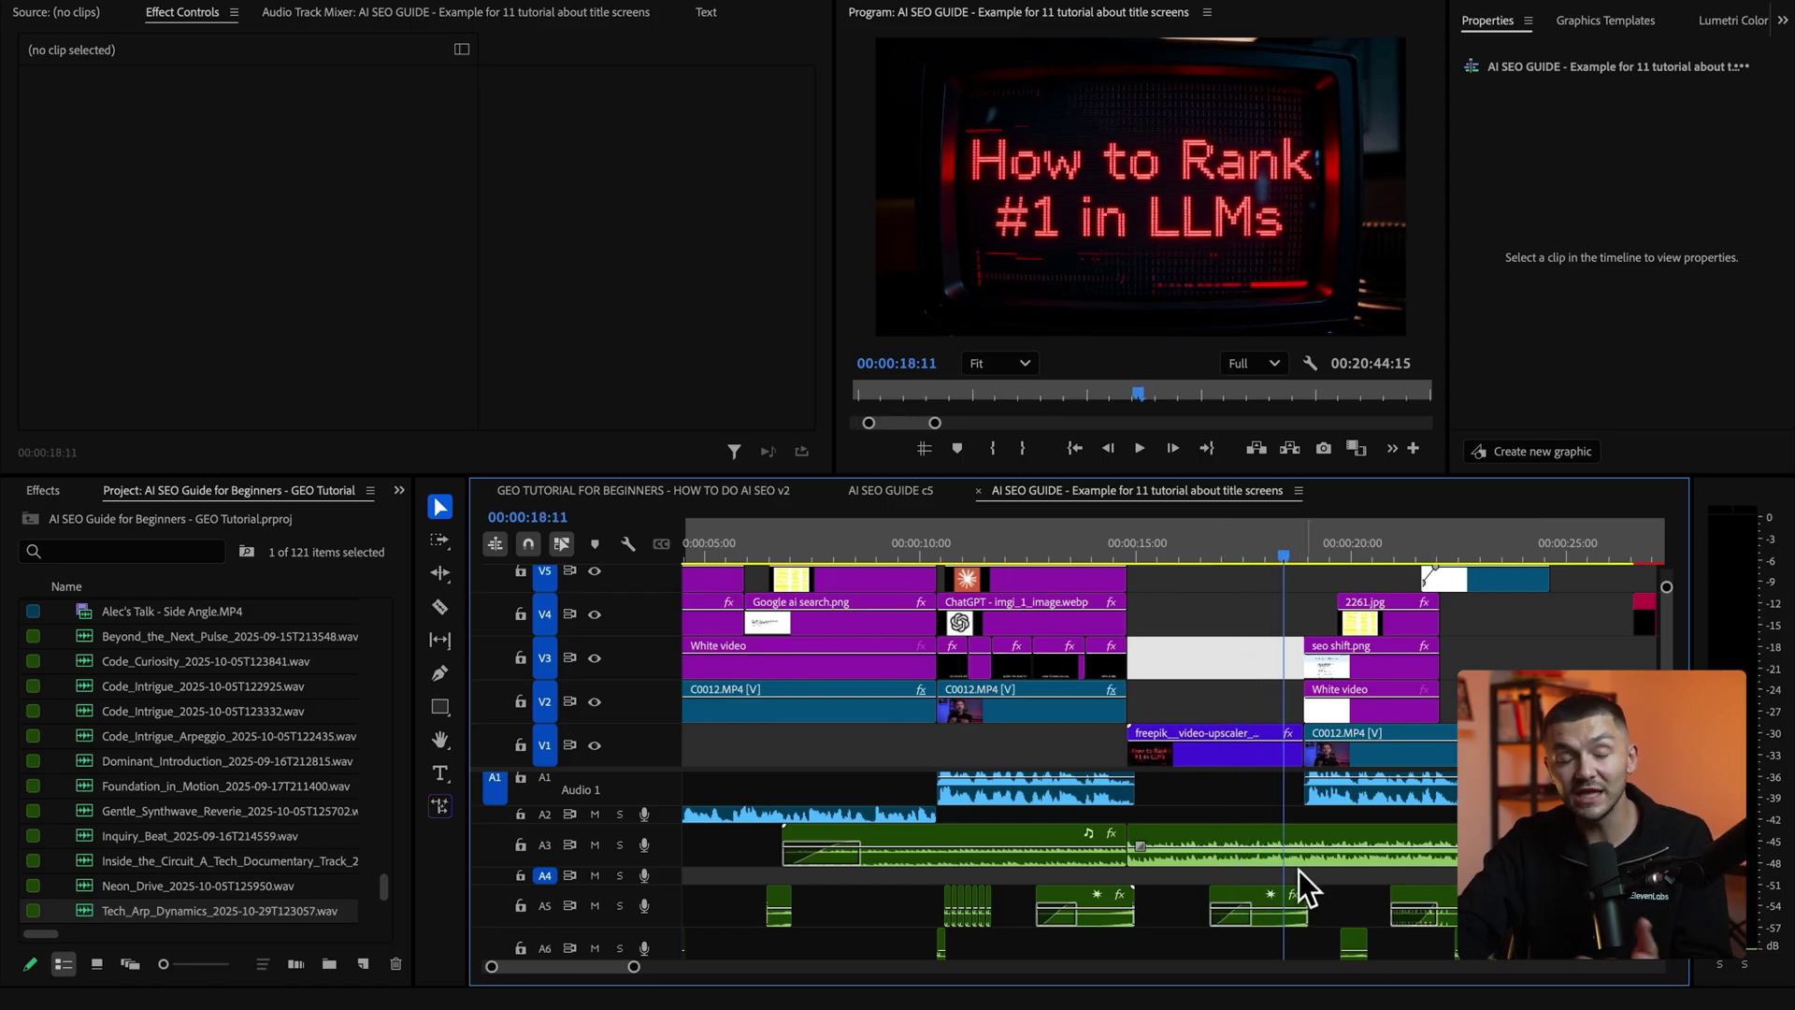
pyautogui.keyDown('ctrl'); pyautogui.click(1300, 907); pyautogui.keyUp('ctrl')
pyautogui.click(1278, 903)
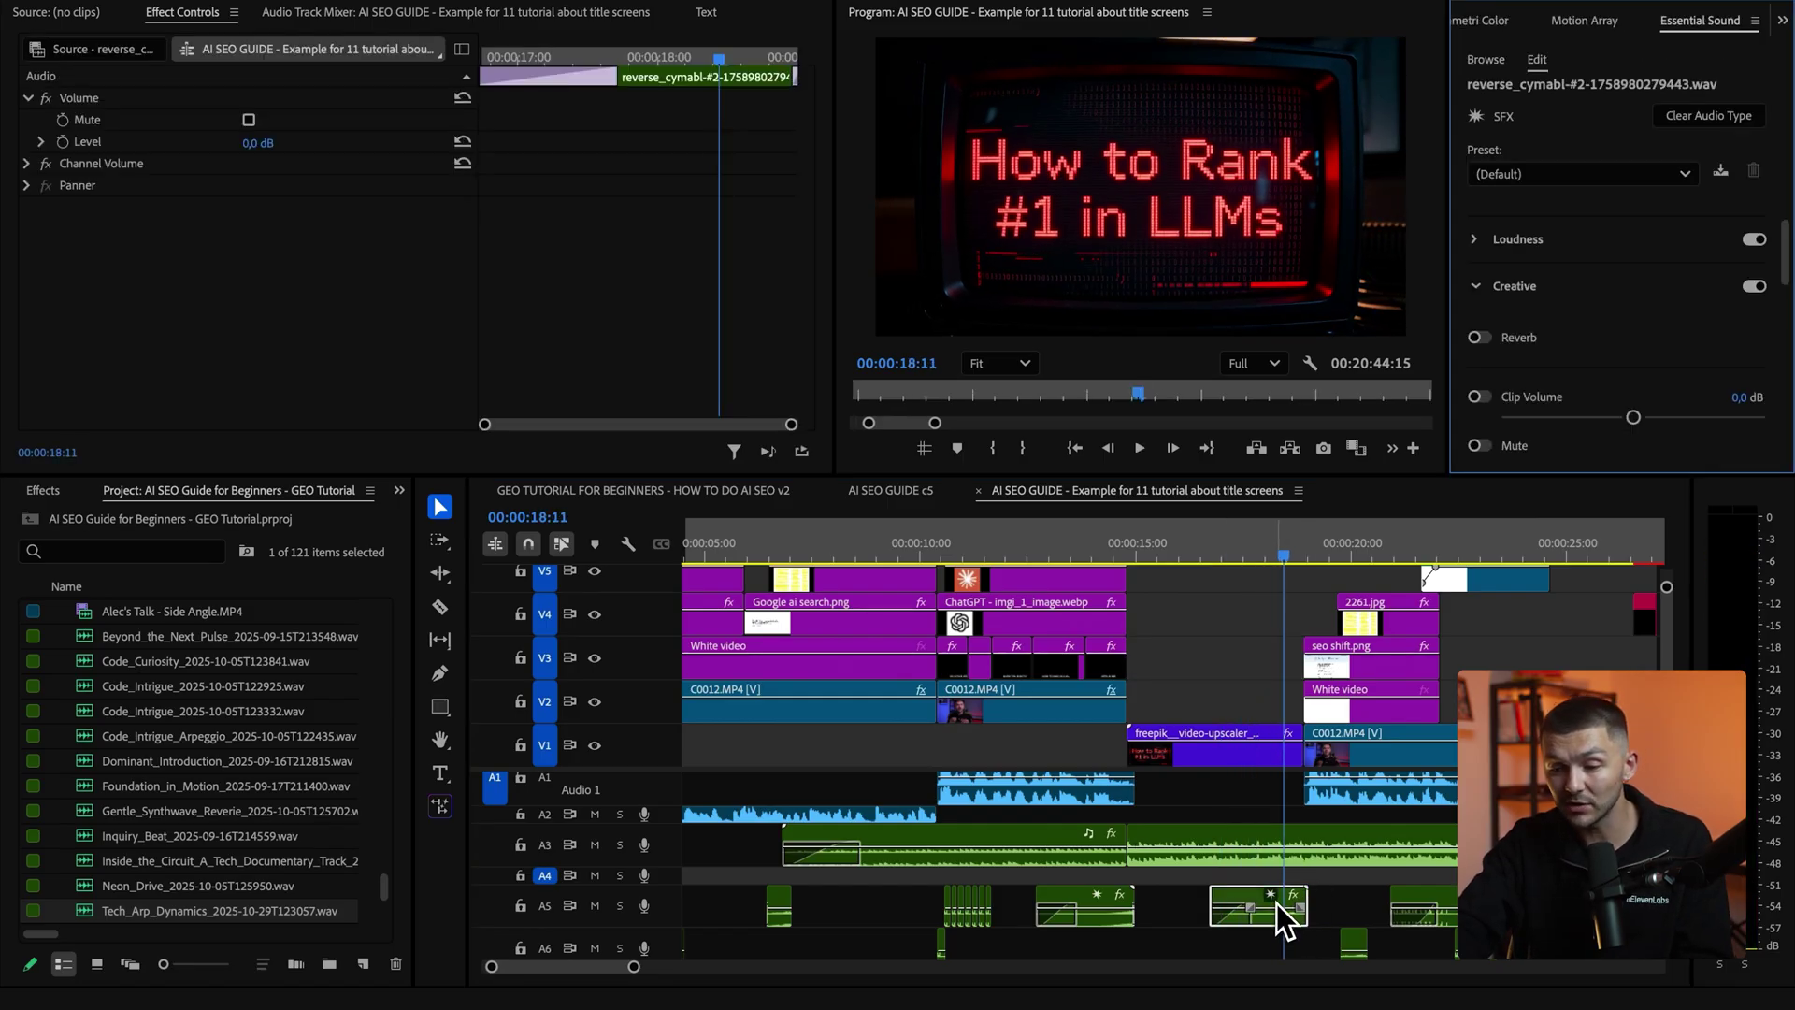
pyautogui.press('p')
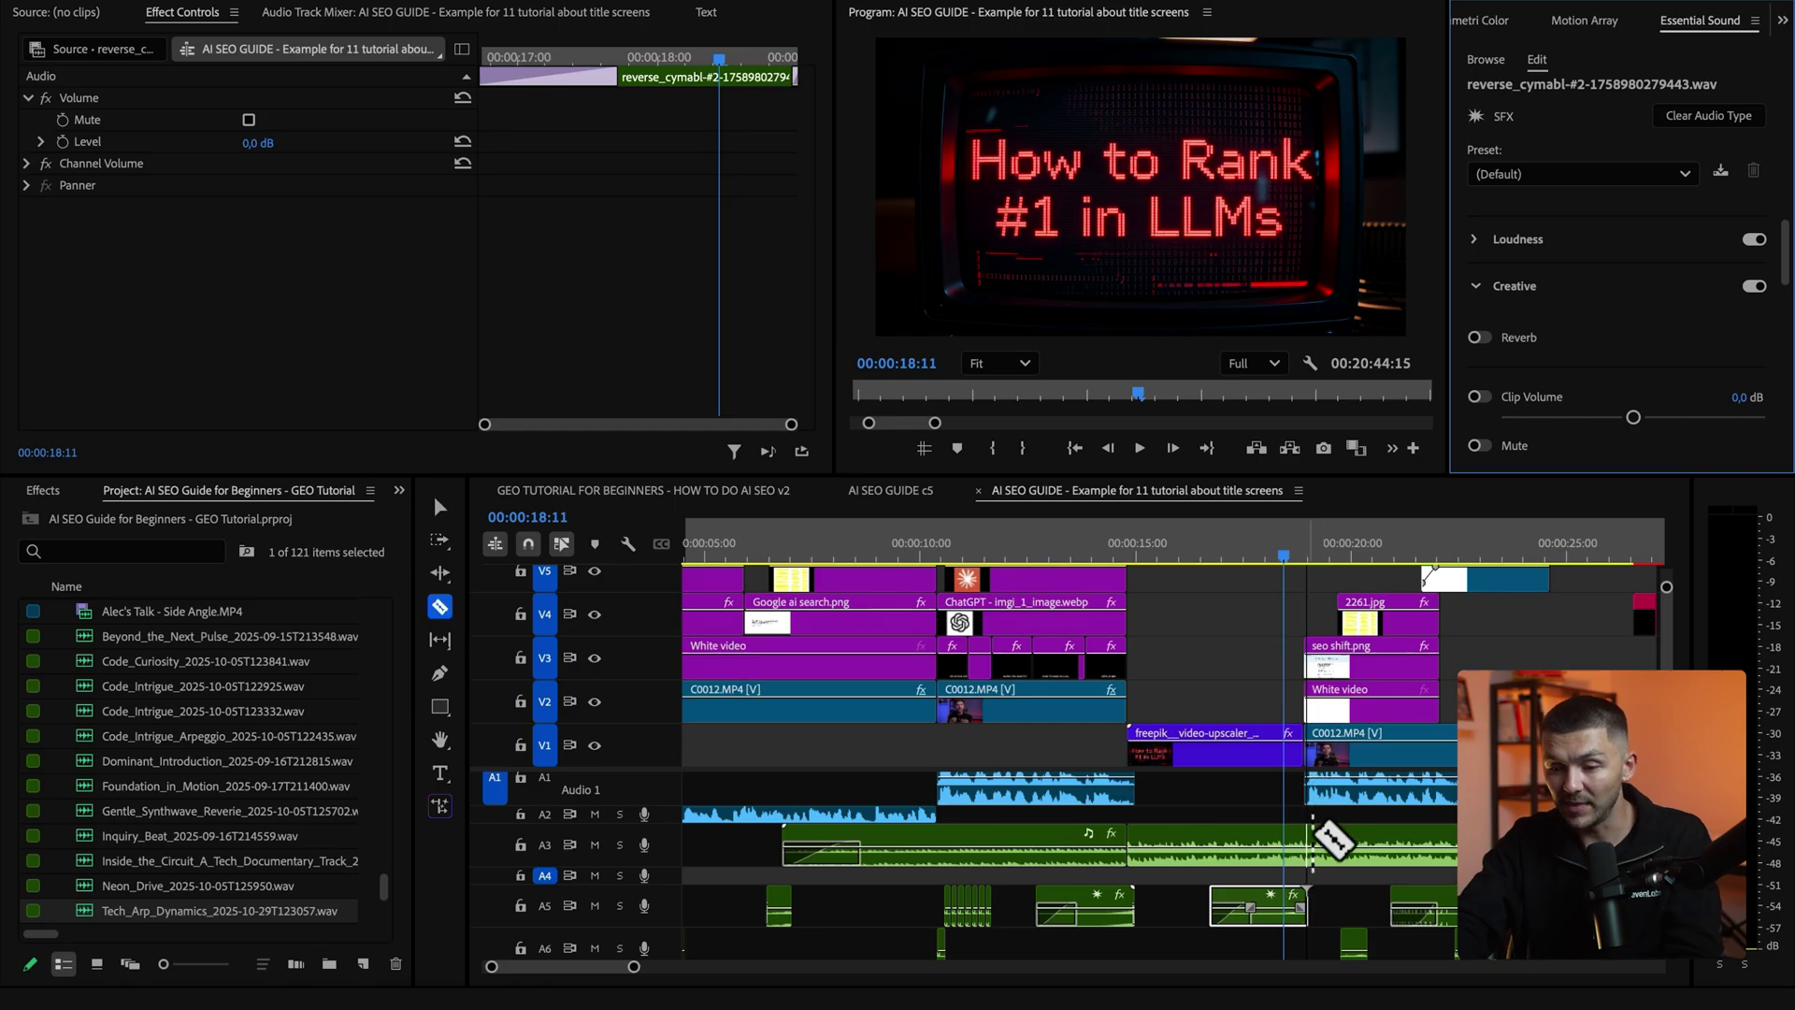
pyautogui.press('v')
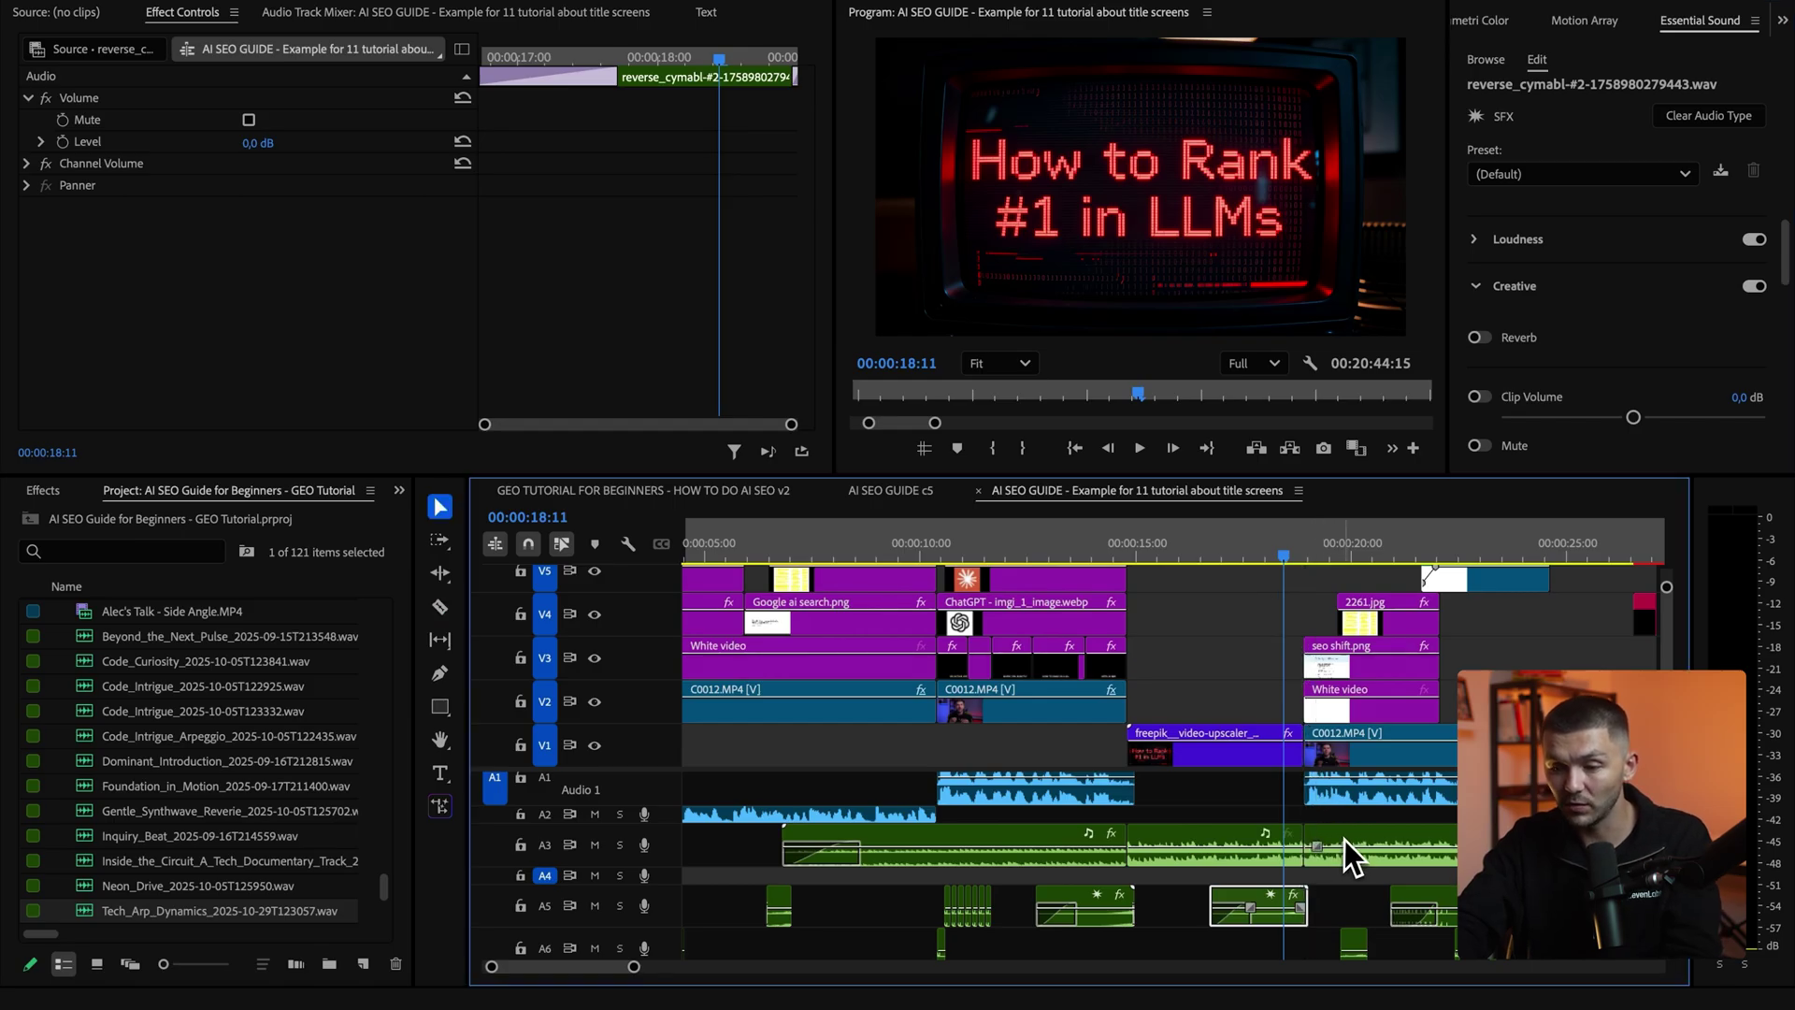
# Lower the gain of the music section after the 18:11 cut by 12 dB.
pyautogui.click(1344, 840)
pyautogui.press('g')
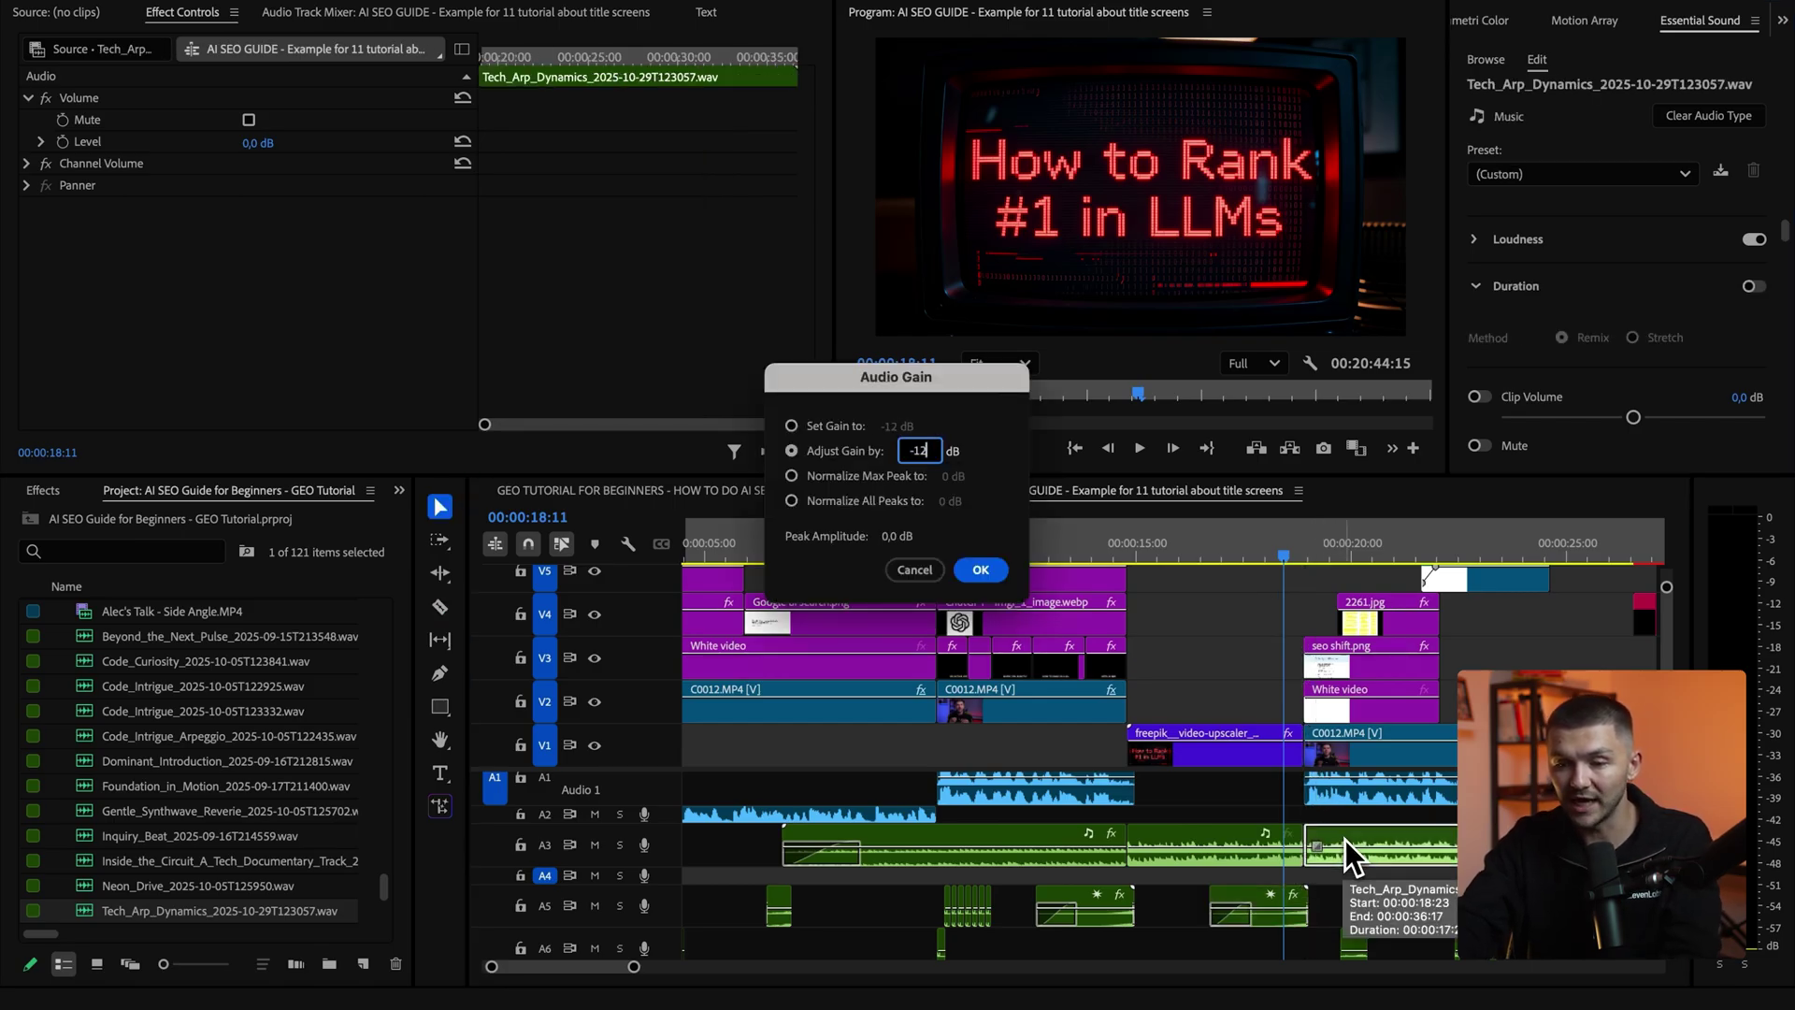
pyautogui.press('Return')
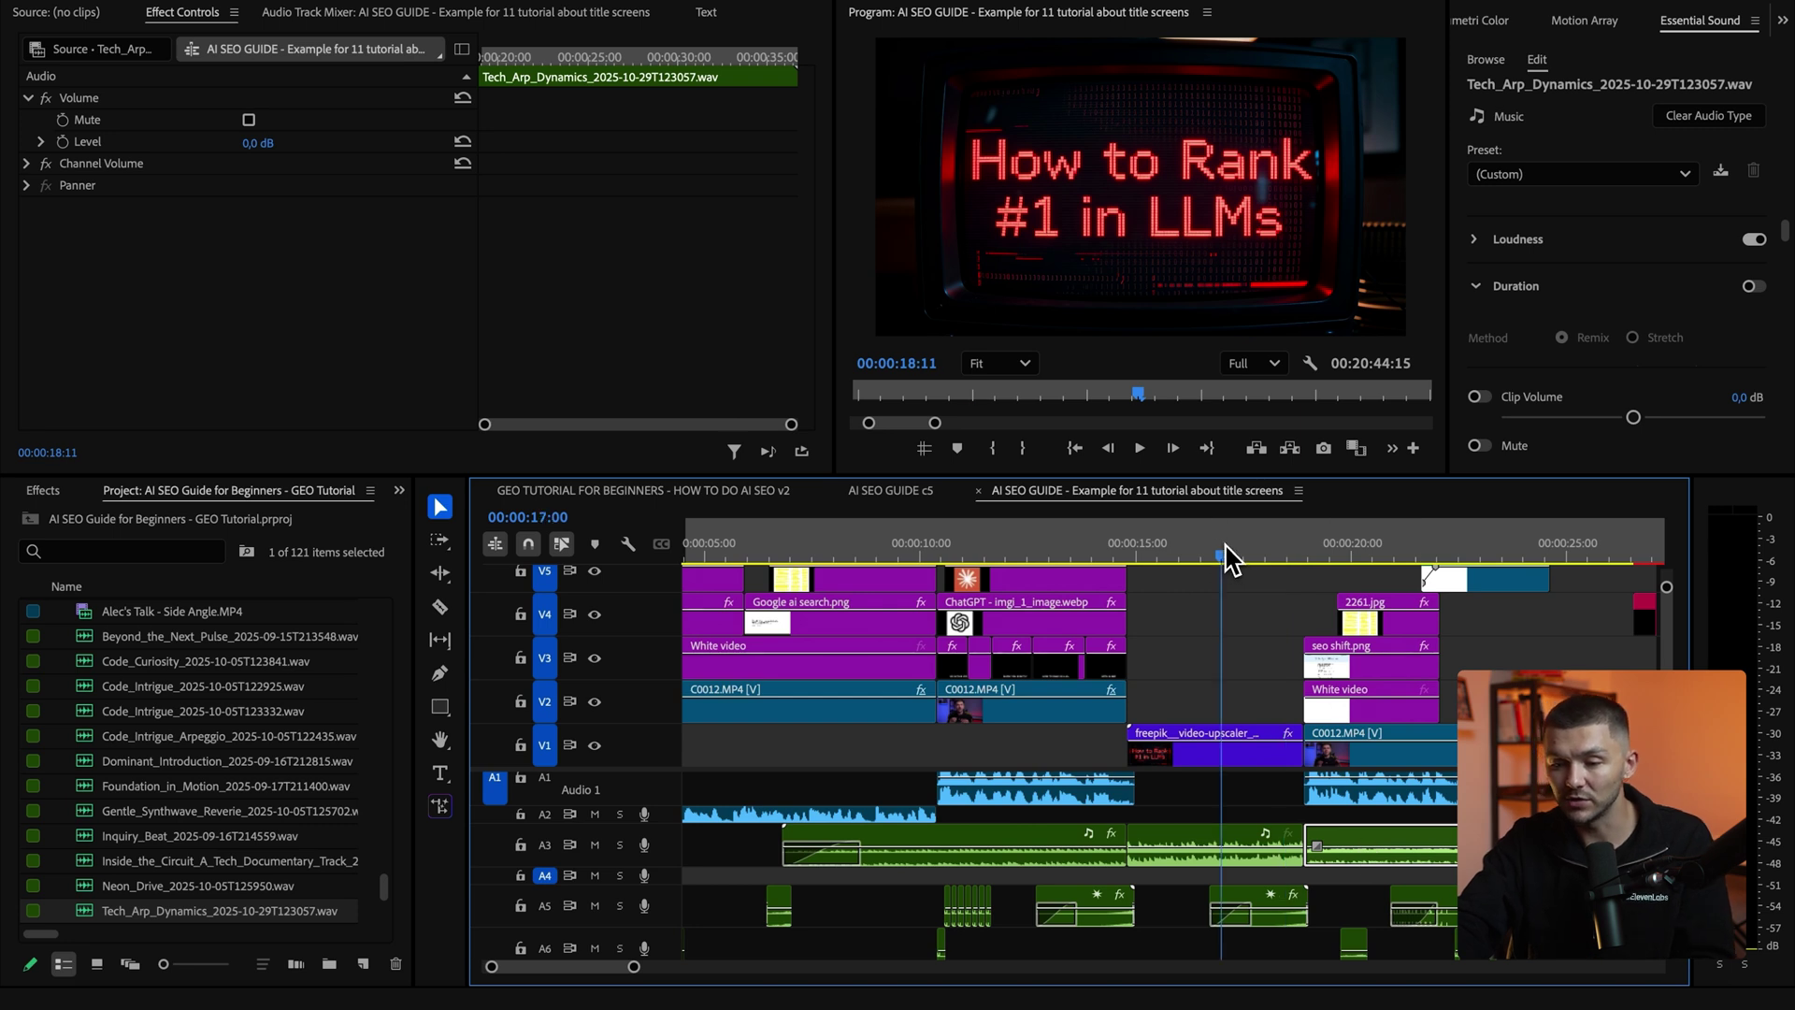
pyautogui.press('space')
pyautogui.click(1204, 623)
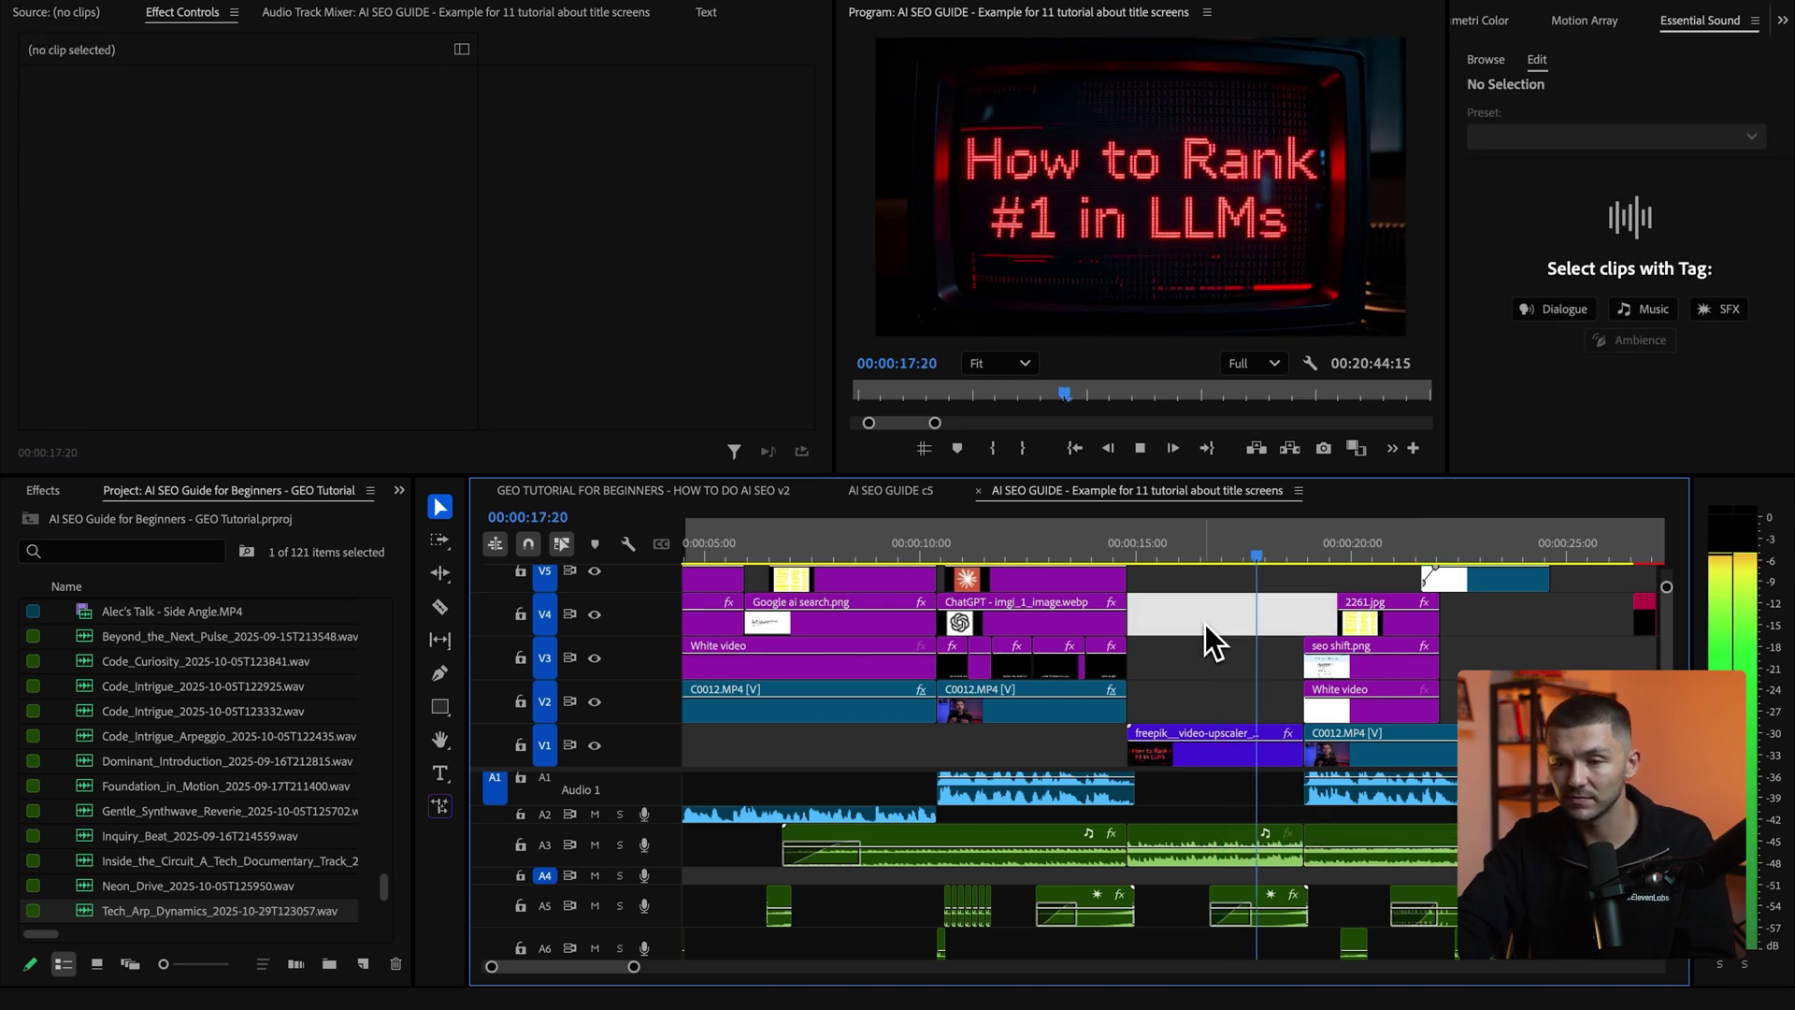